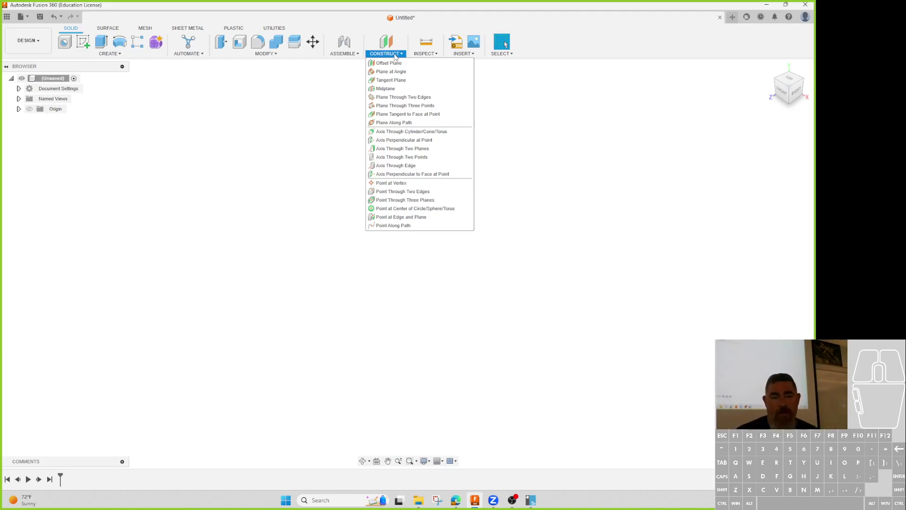
- Show the origin planes and axes in the empty design
click(409, 284)
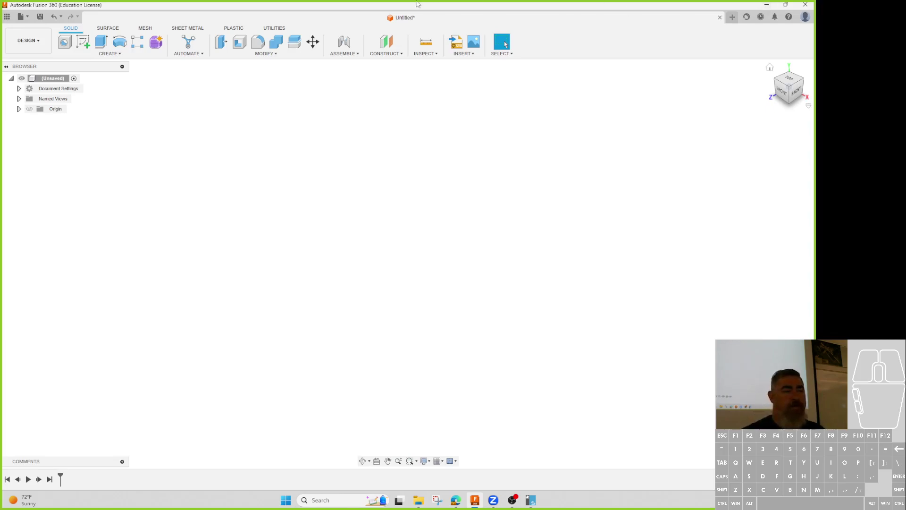
click(29, 109)
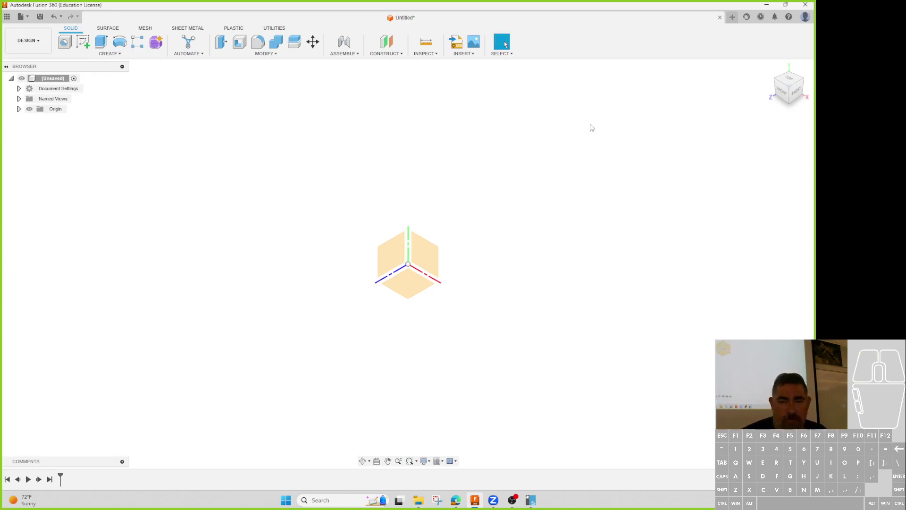
click(386, 54)
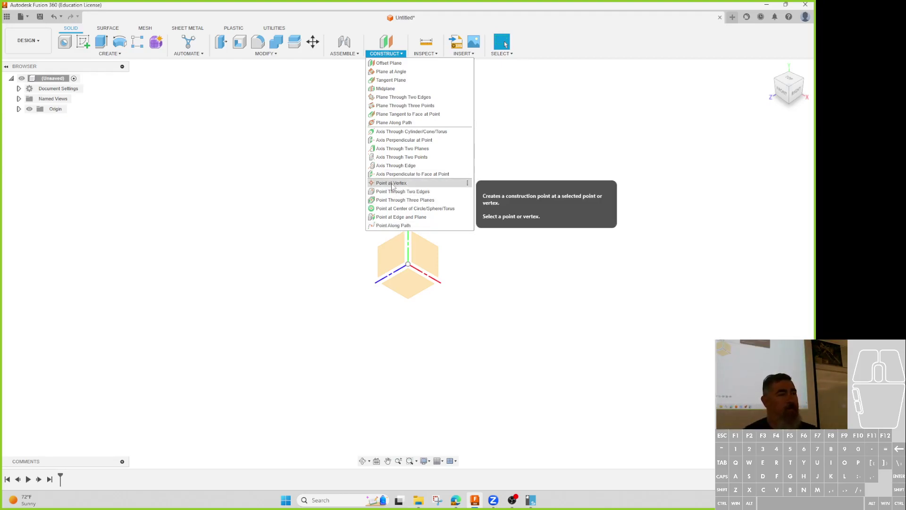
click(160, 115)
click(108, 55)
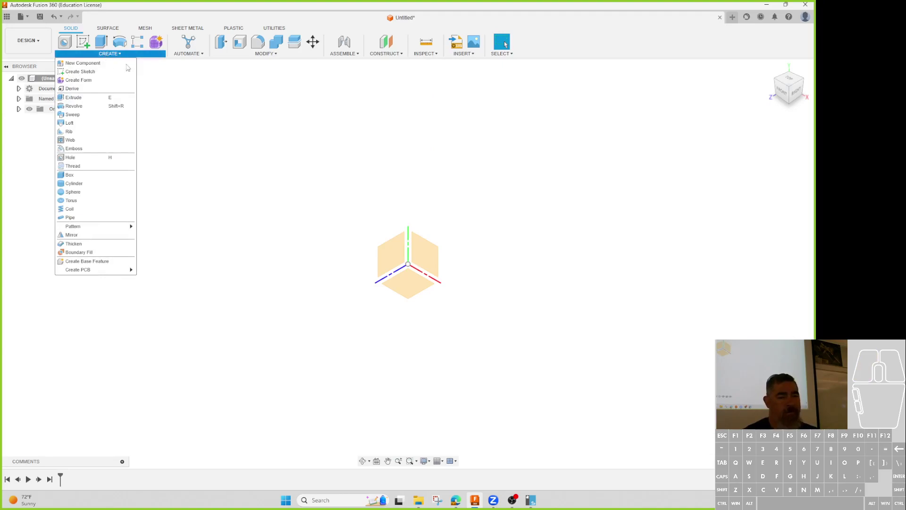
- Create a sketch on the horizontal origin plane and draw a two-point rectangle with one corner at the origin
click(83, 42)
click(418, 278)
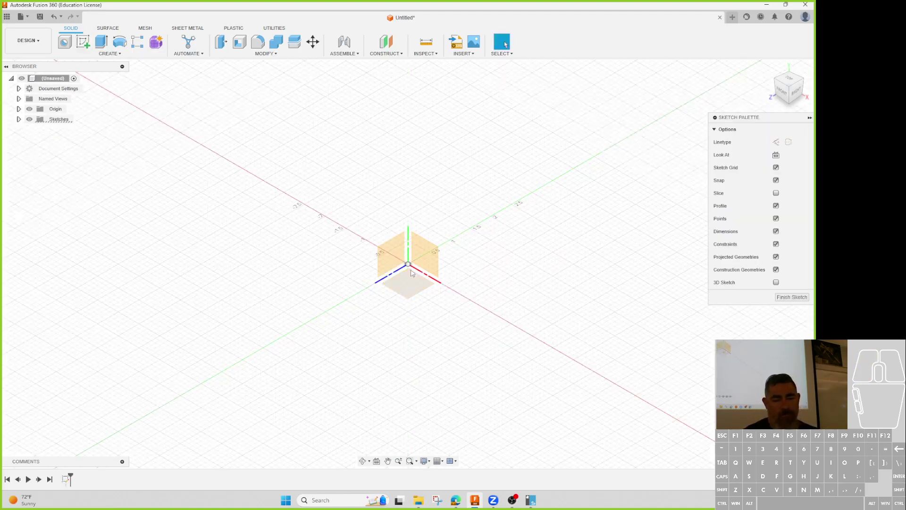
key(r)
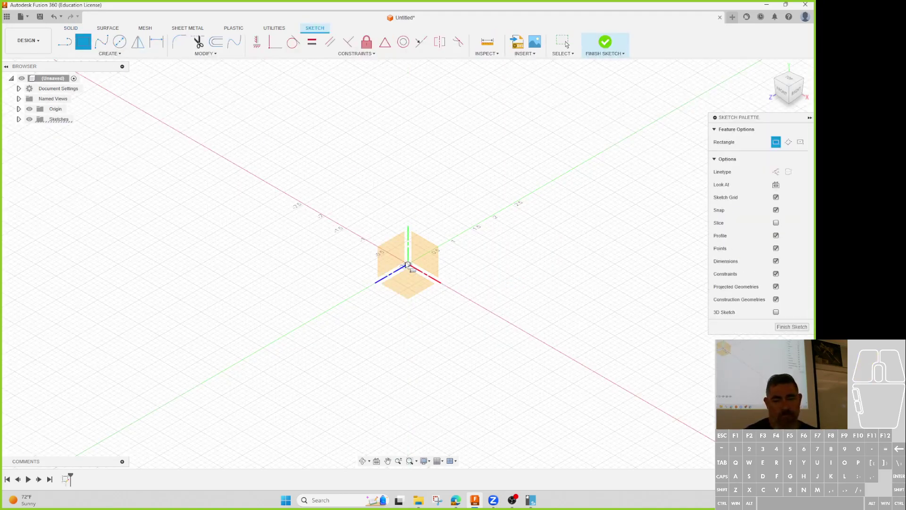
click(407, 263)
click(421, 366)
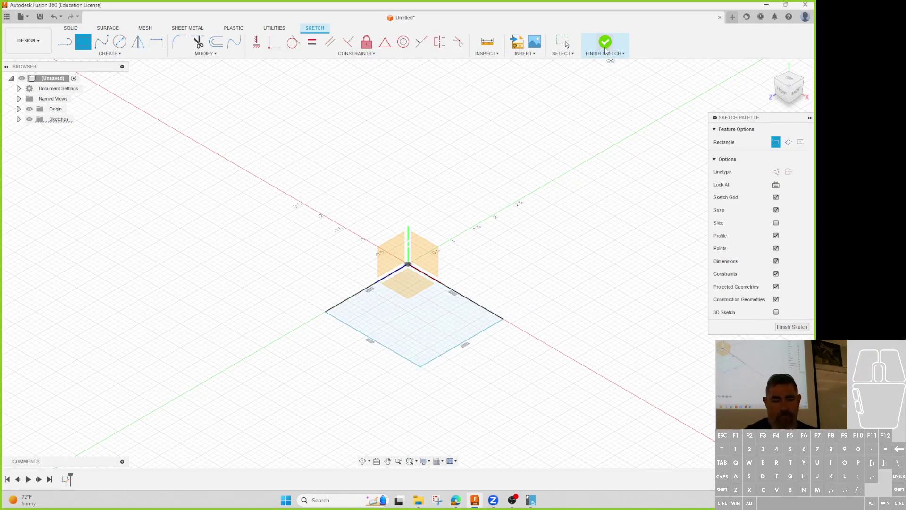
- Dimension the rectangle's short side at its drawn length, set the adjacent long side to 3 in, and finish the sketch
key(d)
click(488, 328)
click(502, 344)
key(Return)
click(430, 354)
click(405, 373)
text(3)
key(Return)
click(603, 53)
click(606, 62)
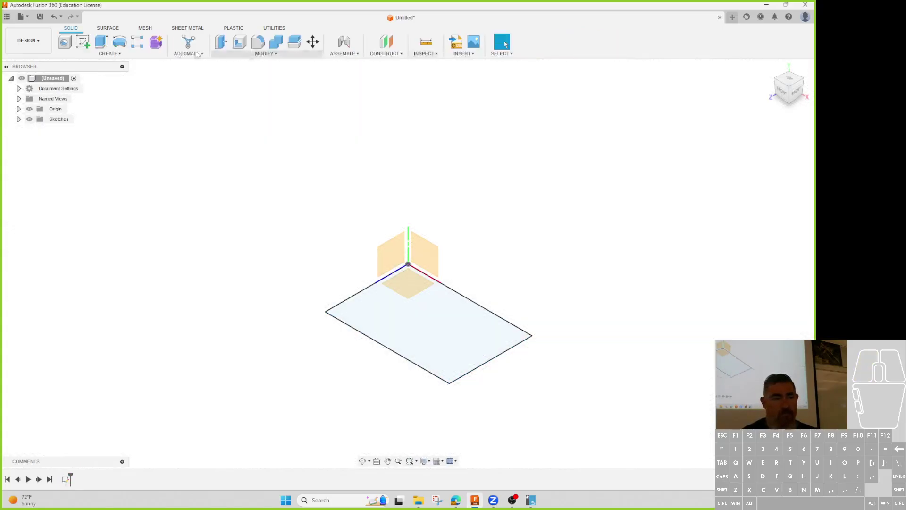
- Extrude the rectangle 1 in as a new body and hide the origin geometry
click(101, 42)
text(1)
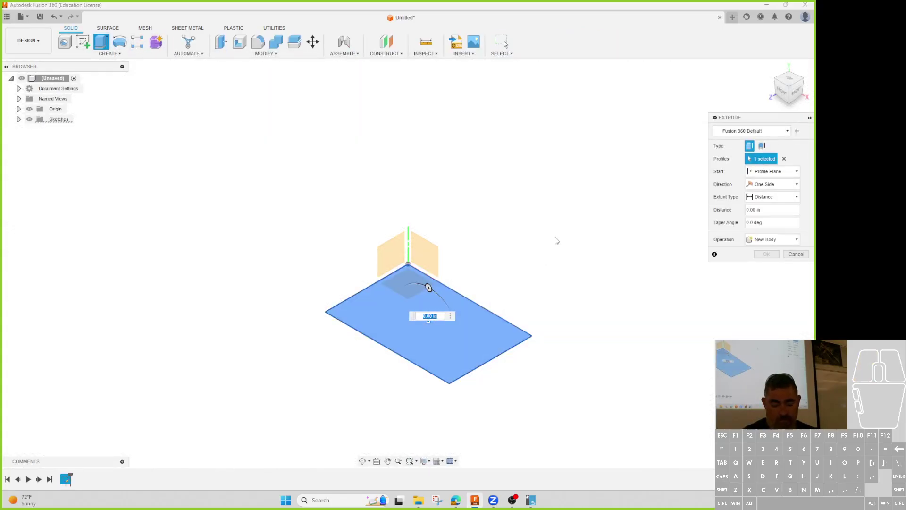
key(Return)
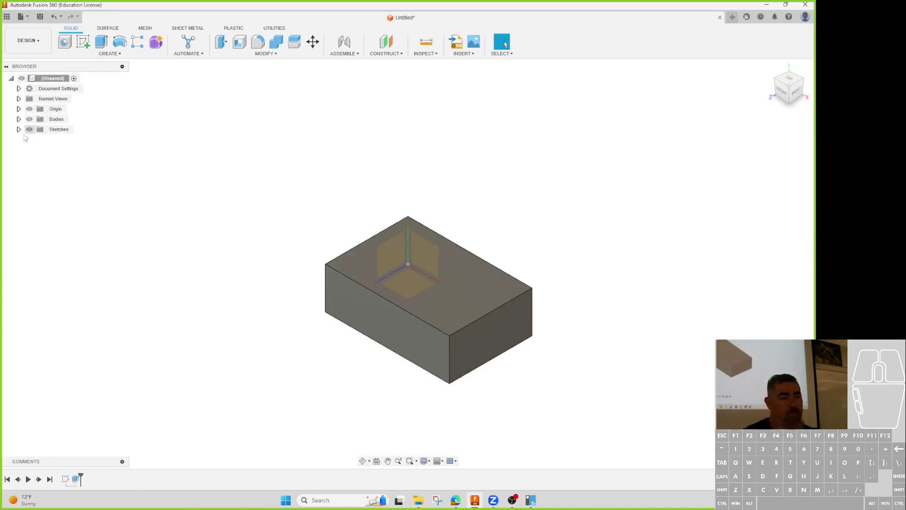
click(28, 110)
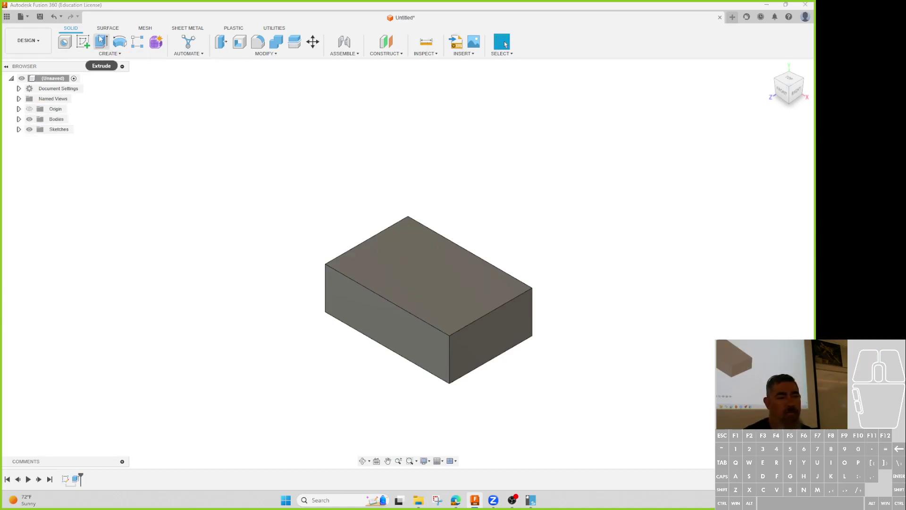
click(395, 54)
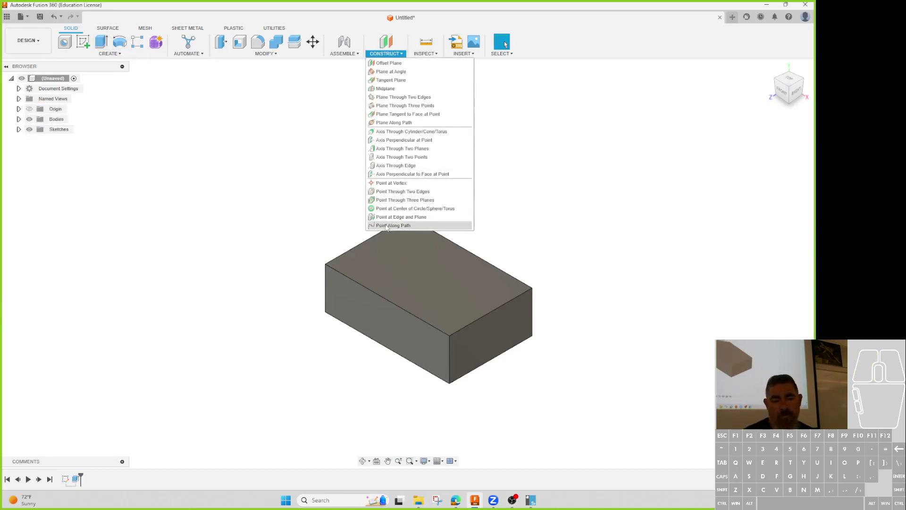
click(391, 183)
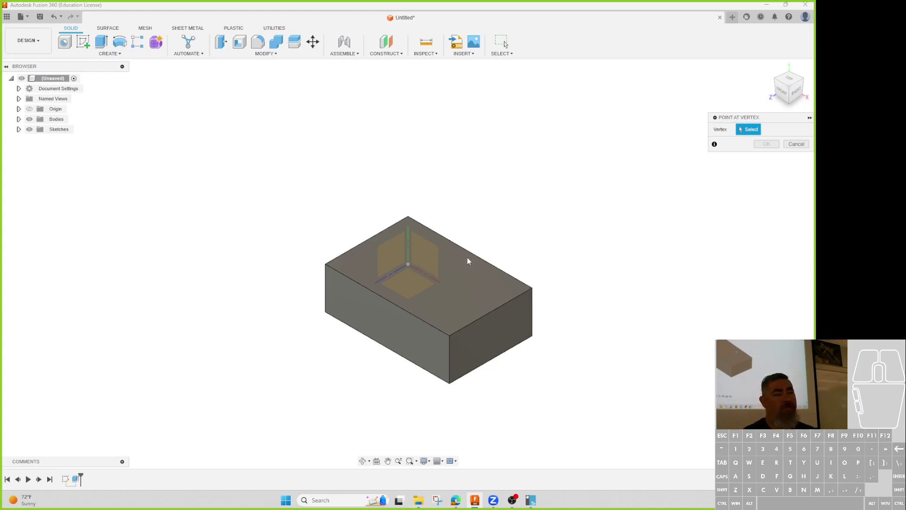
key(Escape)
click(386, 47)
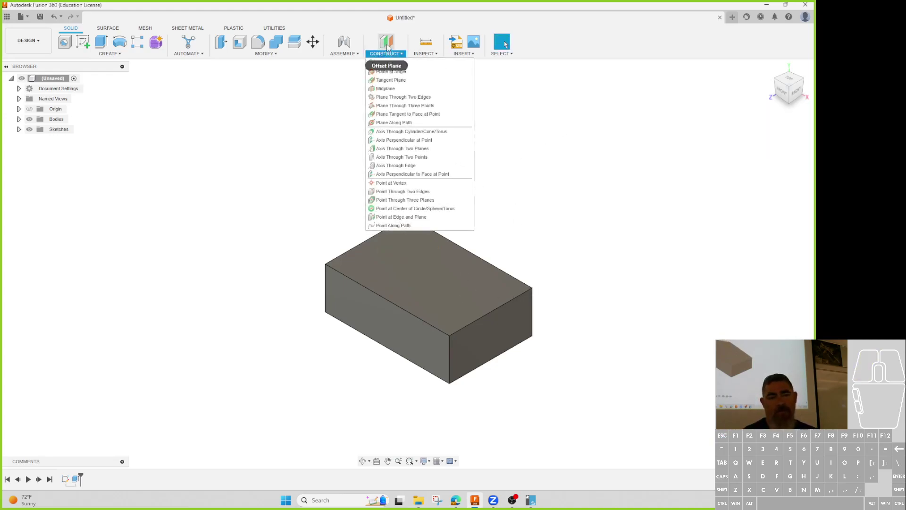
click(396, 191)
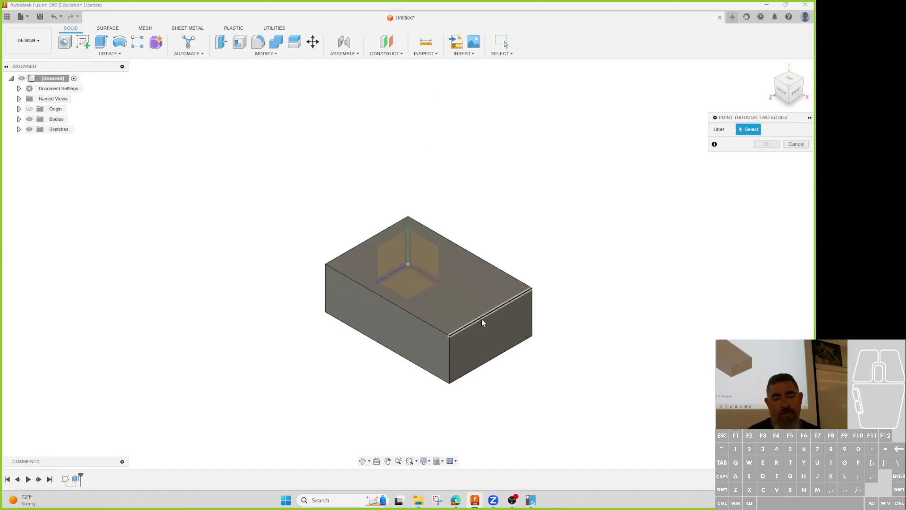
click(481, 319)
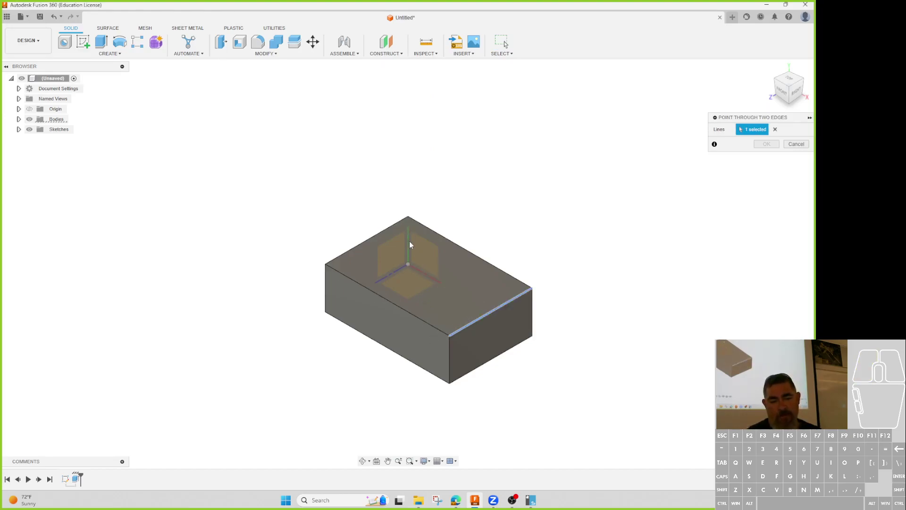
key(Escape)
click(432, 52)
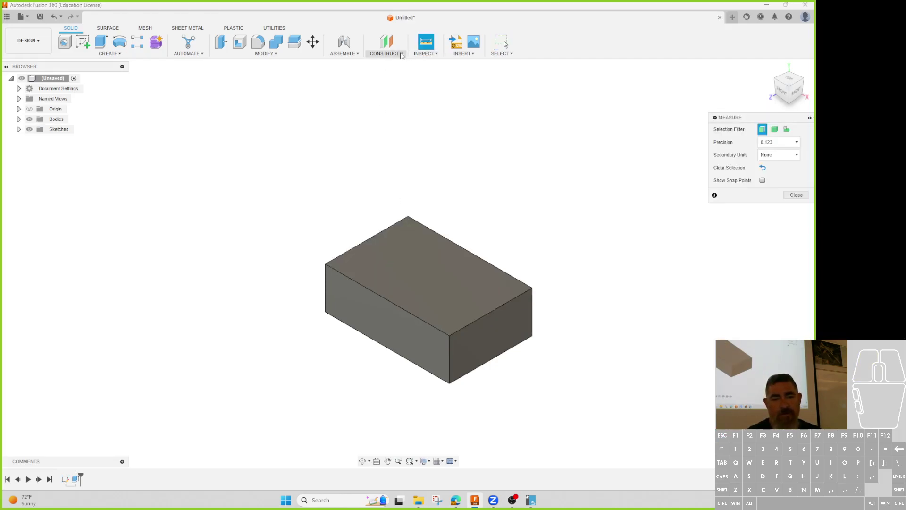
- Try to construct a Point Through Two Edges from the vertical origin axis and the box's long rear top edge
click(386, 53)
click(417, 193)
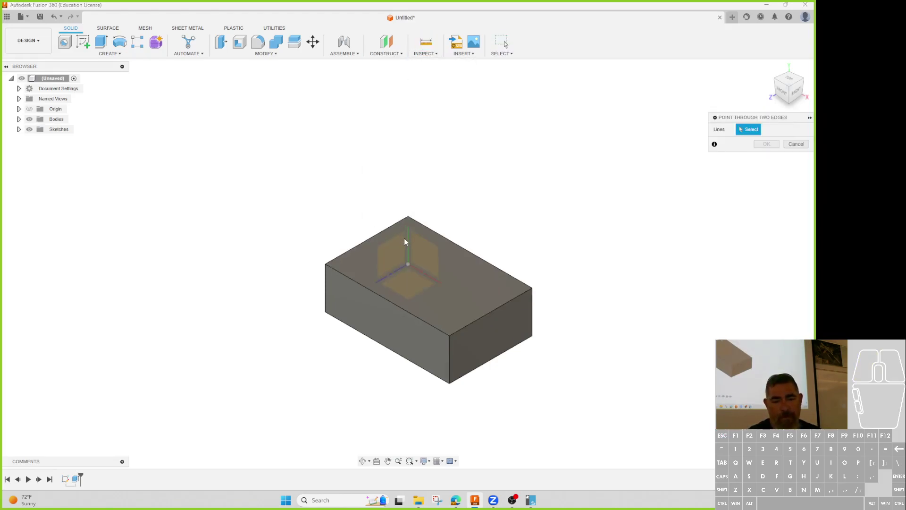
click(408, 239)
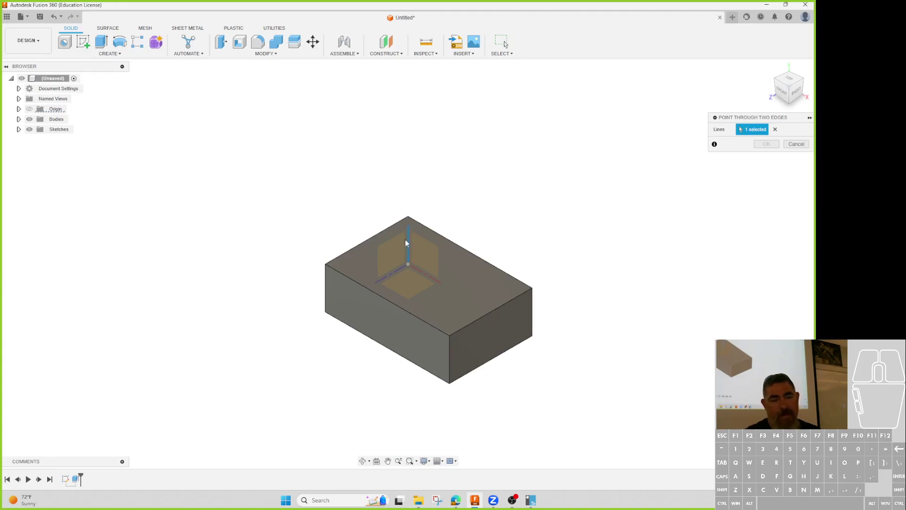
shift+middle_drag(416, 239, 354, 299)
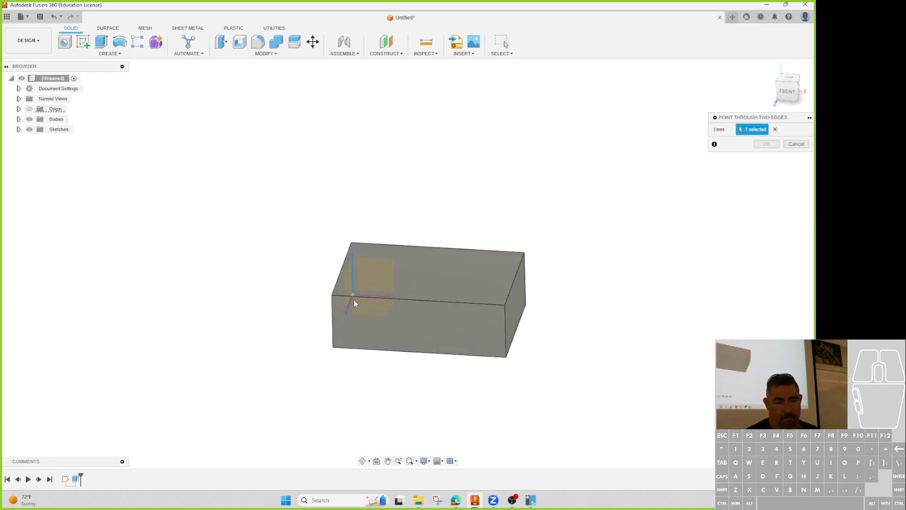
click(483, 252)
shift+middle_drag(482, 252, 393, 211)
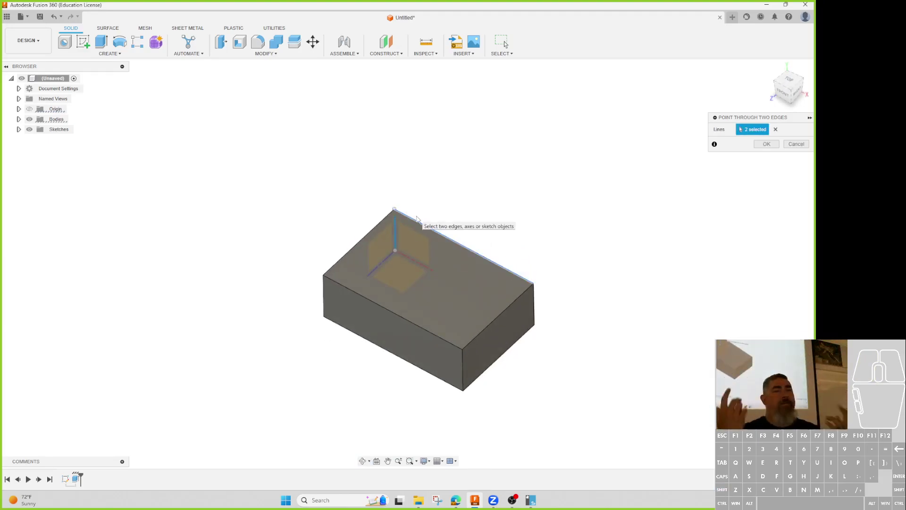
key(Return)
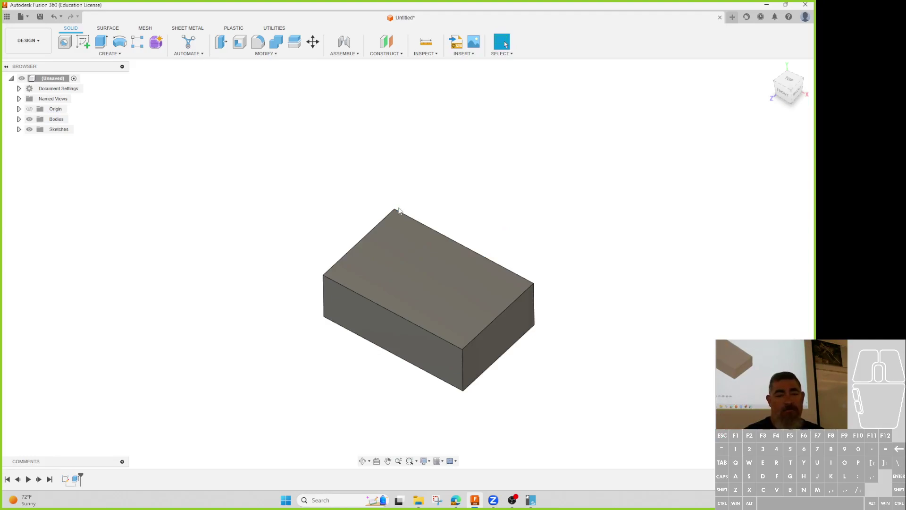
- Construct an offset plane at -1 in from the box's right end face, so it cuts through the body
click(425, 53)
mouse_move(386, 54)
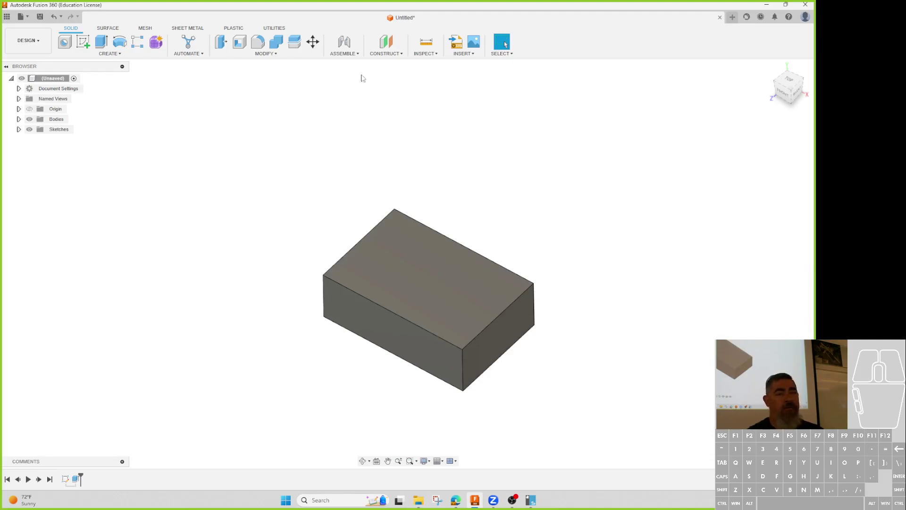
click(395, 54)
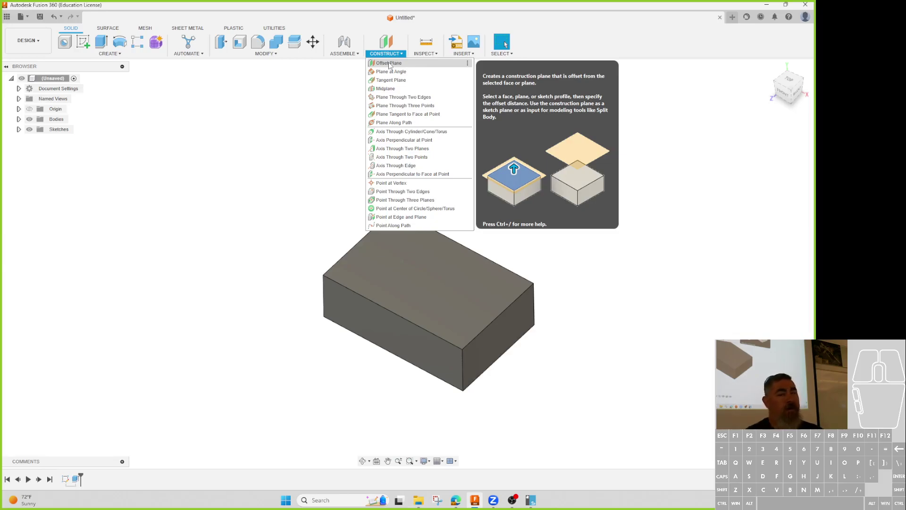
click(390, 63)
click(523, 319)
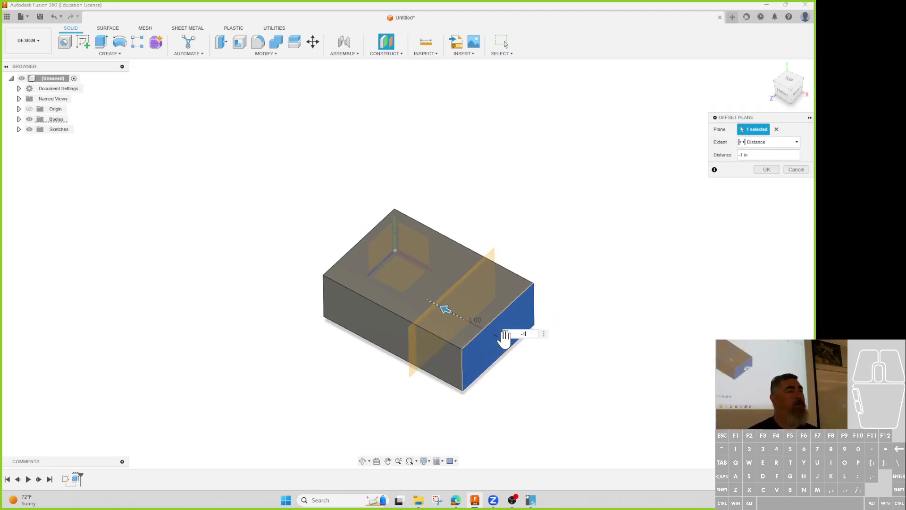
key(Return)
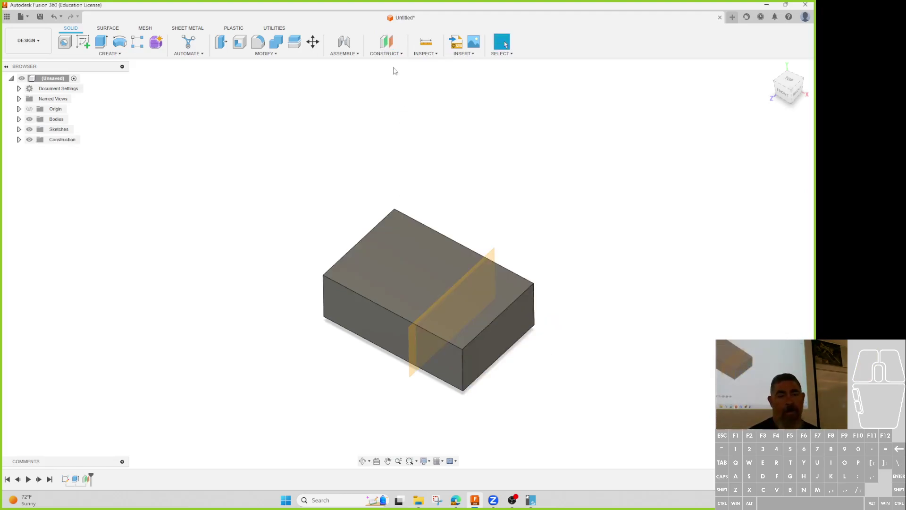
- Construct a Point at Edge and Plane where the offset plane crosses the box's long rear top edge
click(386, 53)
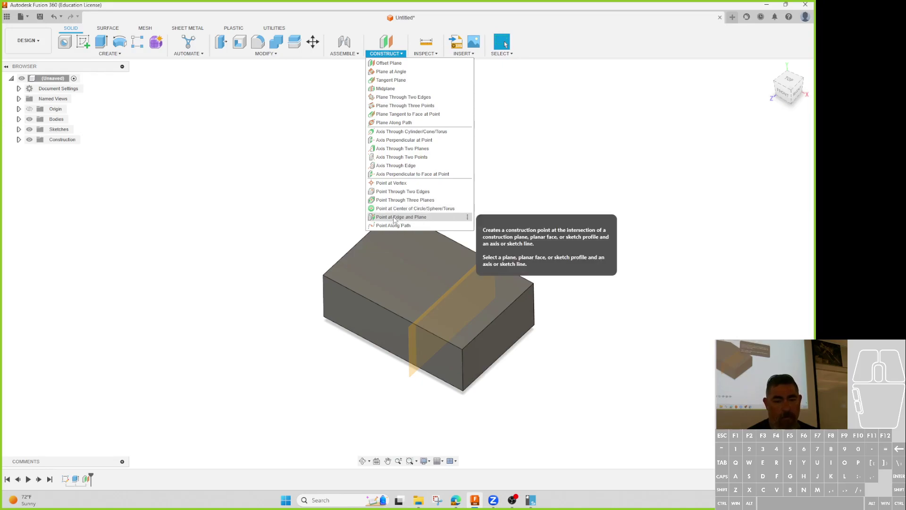
click(409, 218)
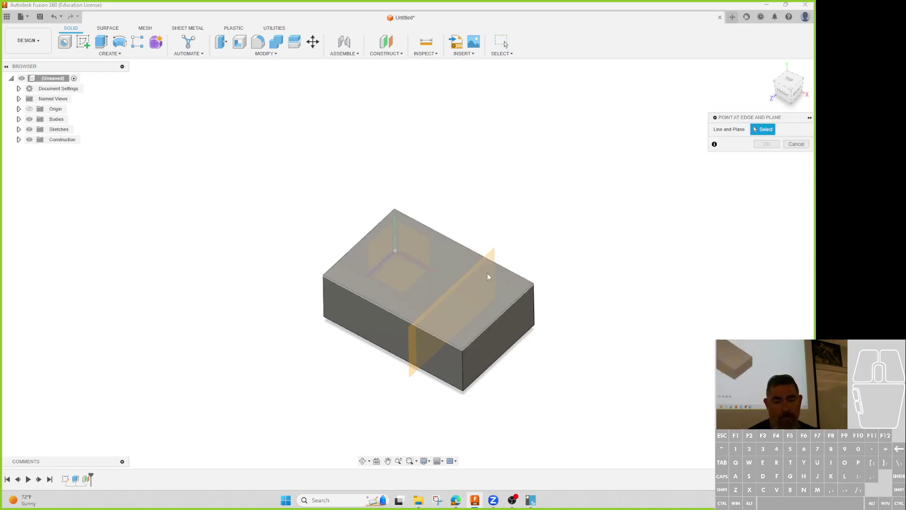
click(483, 261)
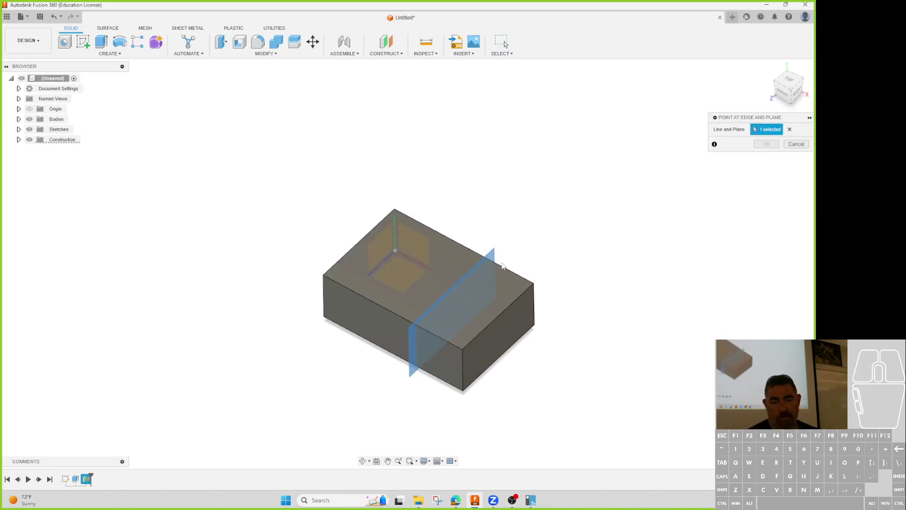
click(500, 265)
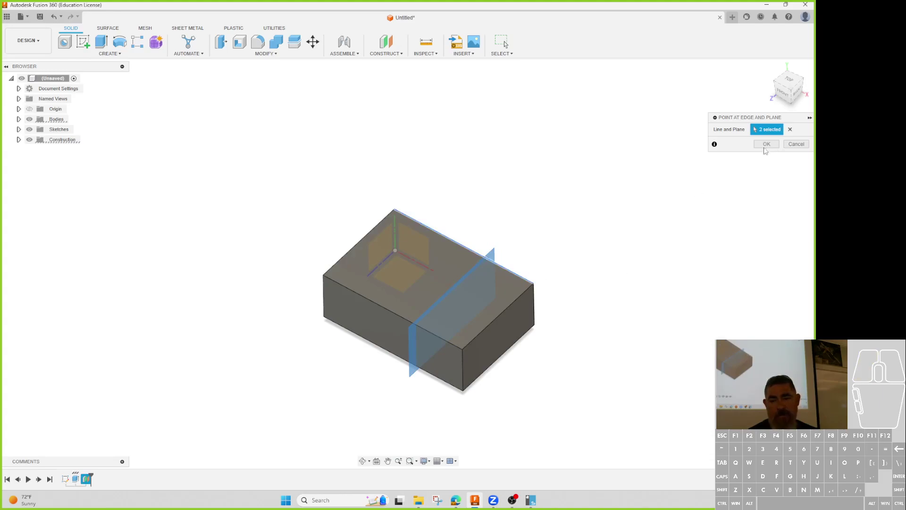
click(767, 144)
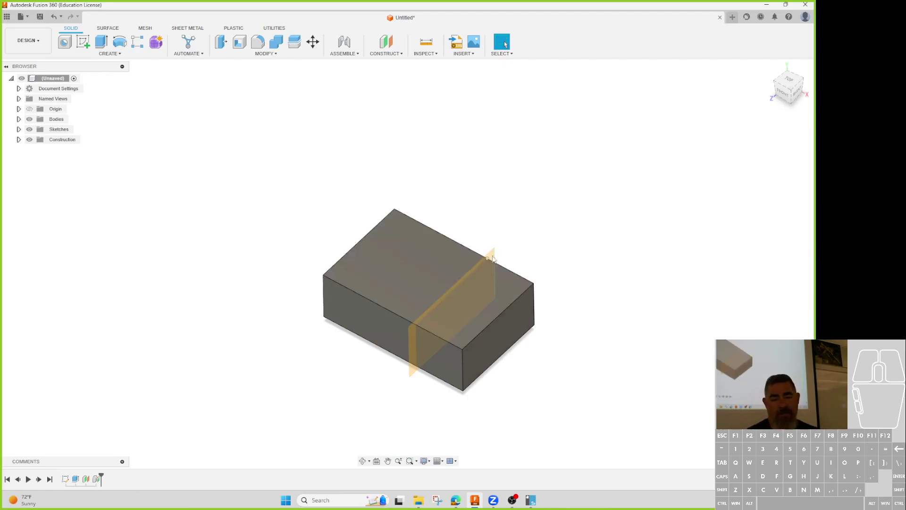
click(388, 53)
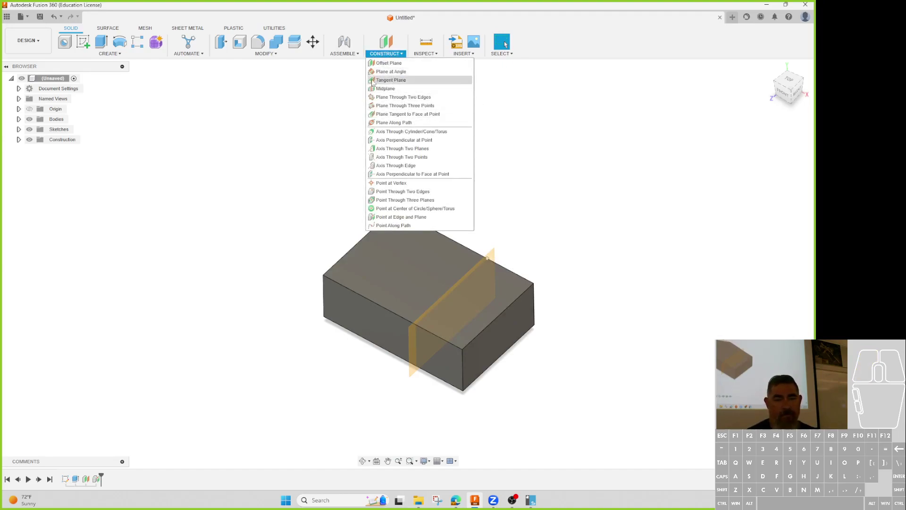
click(390, 63)
click(449, 358)
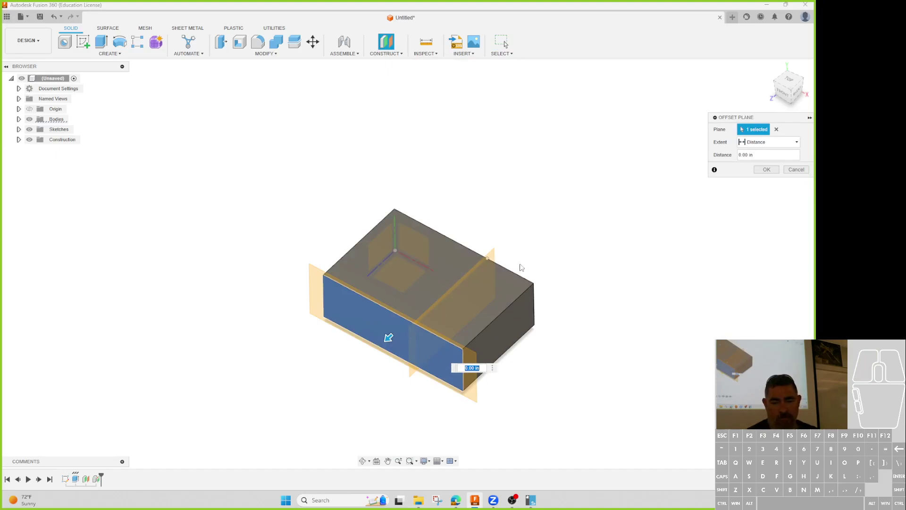
key(Escape)
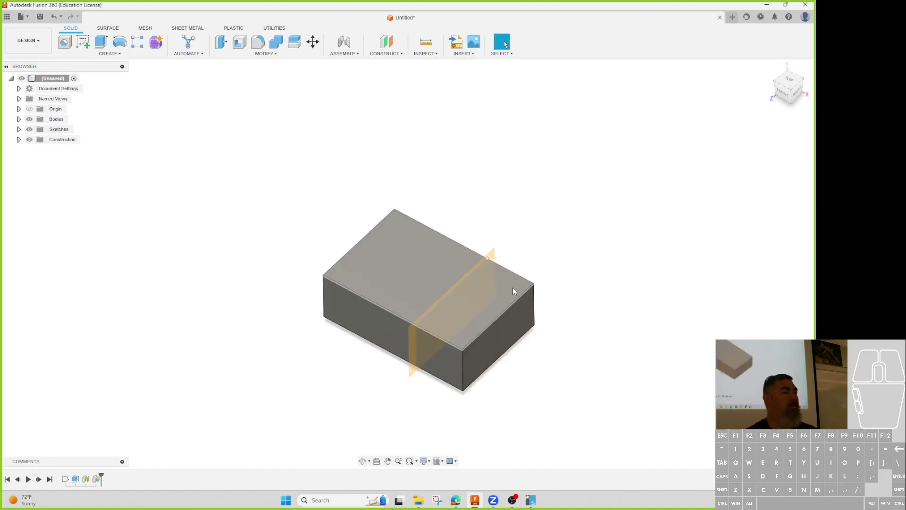
- Construct a Plane Through Three Points using the construction point and the right end face's front top and rear bottom corners
click(387, 55)
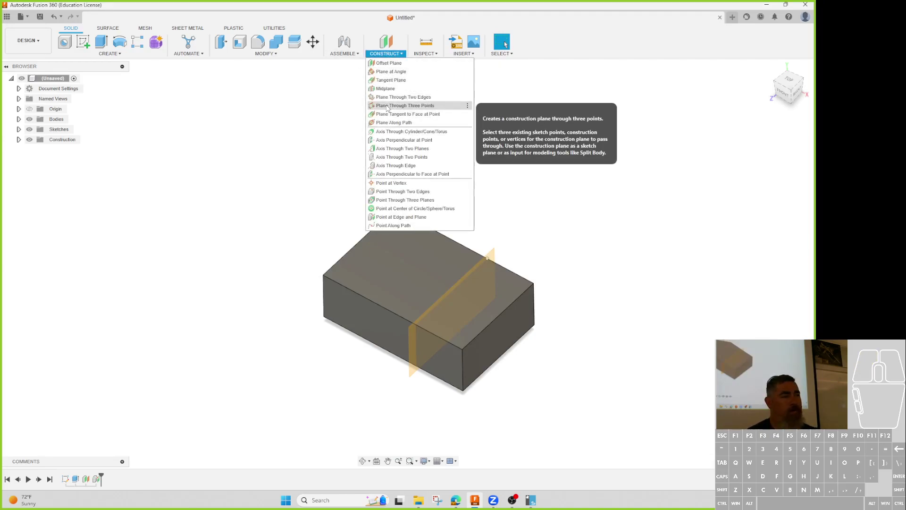
click(387, 106)
click(487, 259)
click(462, 348)
click(534, 325)
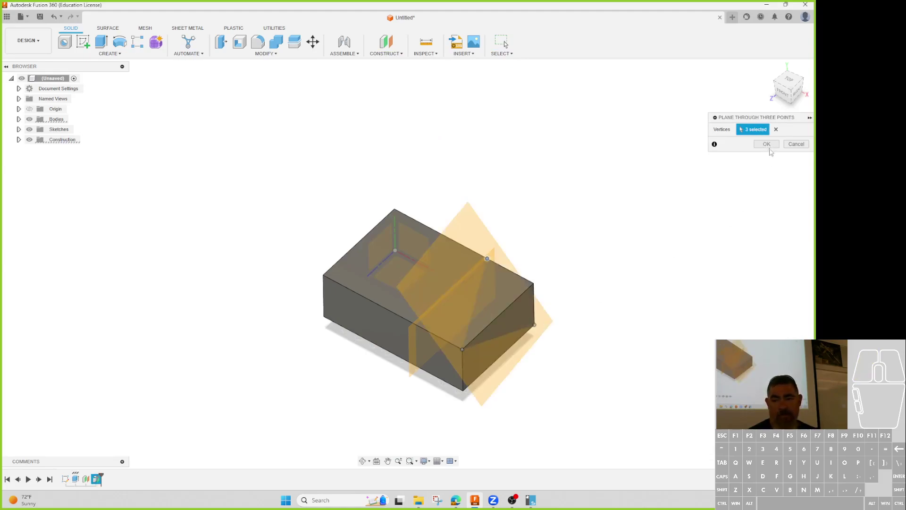
click(766, 144)
- Split the box body using the three-point plane as the splitting tool
click(483, 231)
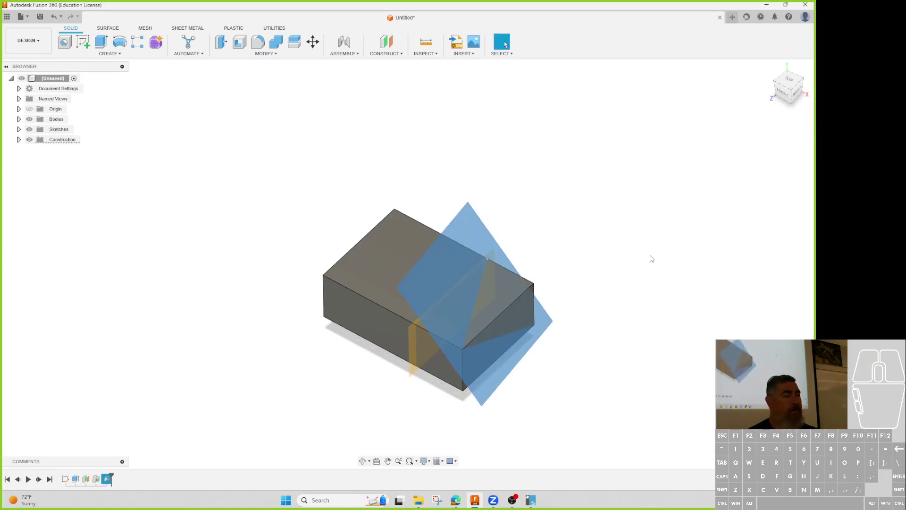
shift+middle_drag(653, 257, 687, 212)
click(388, 56)
mouse_move(245, 60)
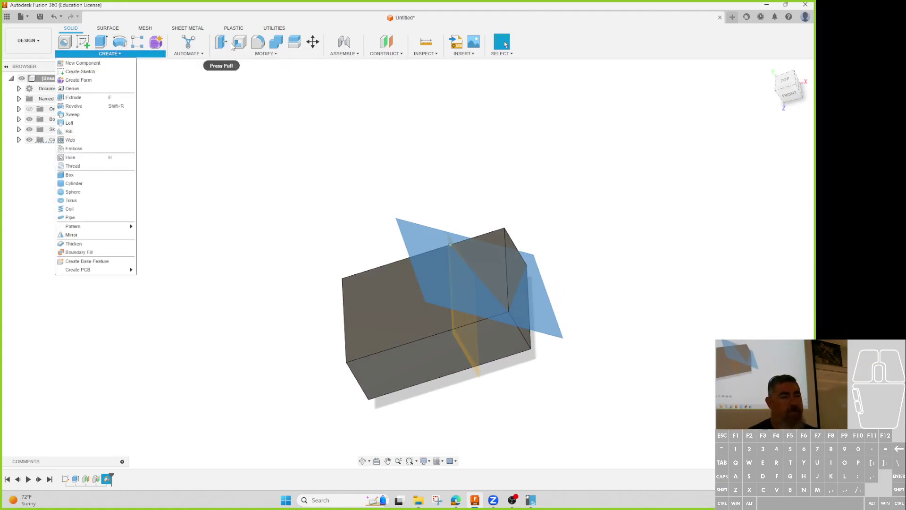
click(257, 54)
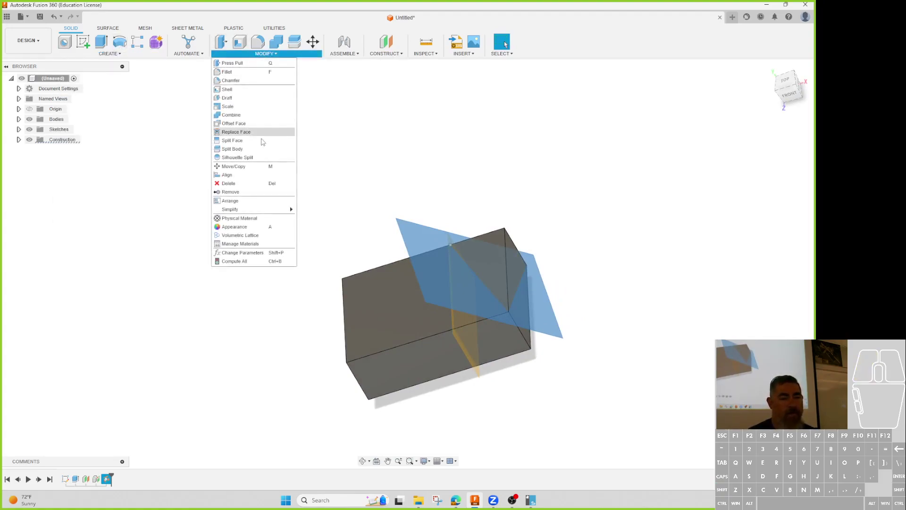
click(237, 149)
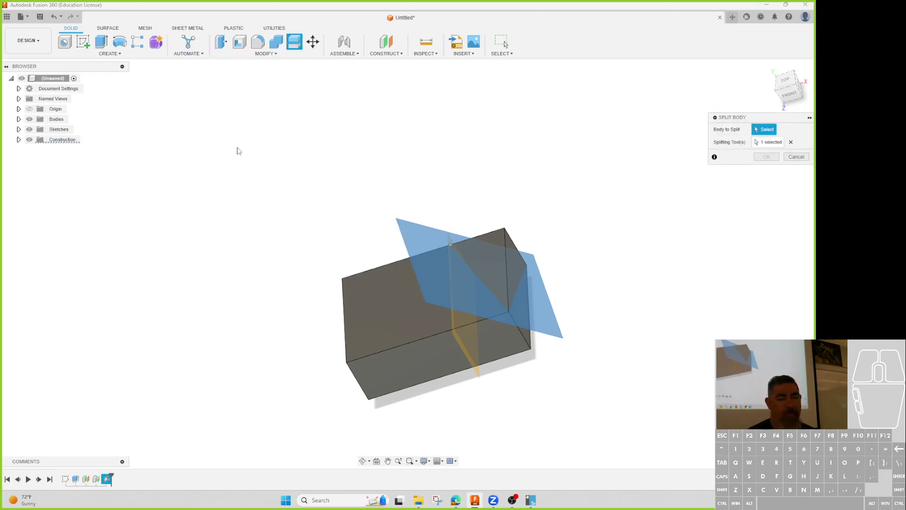
click(376, 313)
click(765, 157)
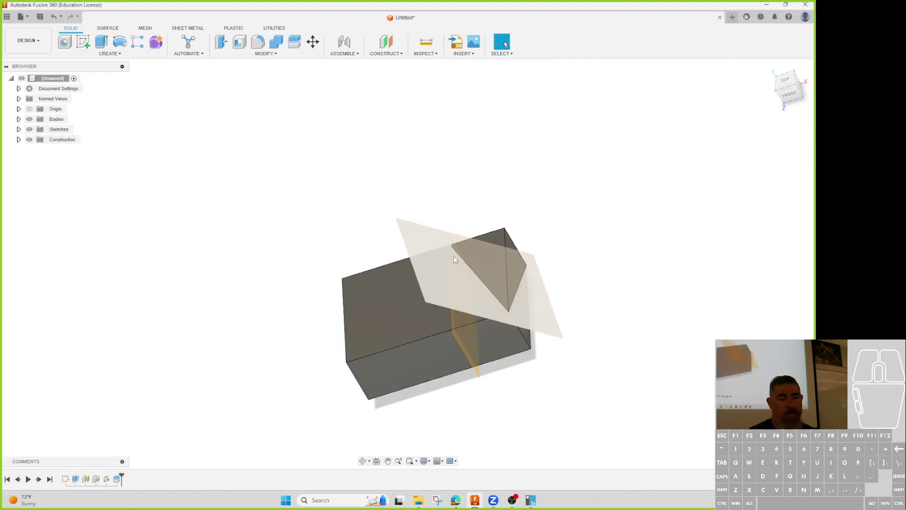
- Remove the small corner body cut off by the split, keeping the timeline history
click(19, 119)
click(63, 129)
click(65, 139)
click(37, 141)
click(38, 140)
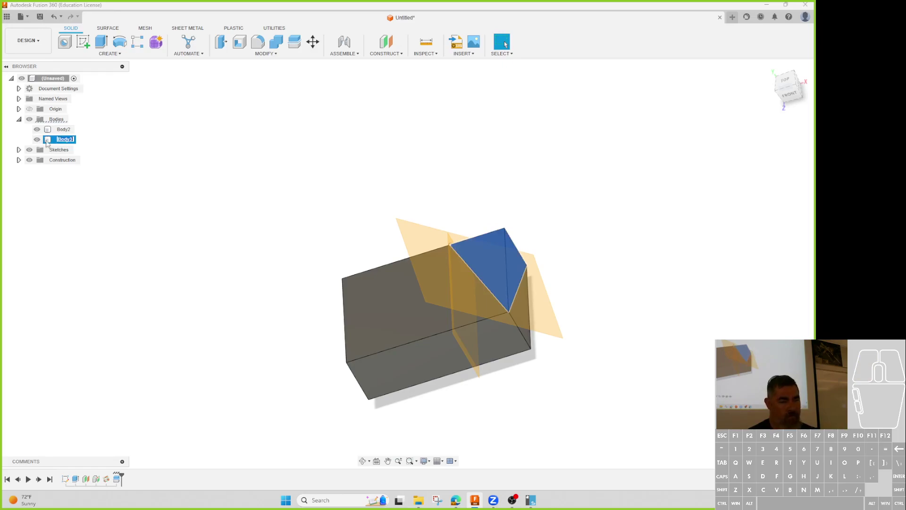
click(50, 143)
click(47, 143)
click(46, 140)
key(Delete)
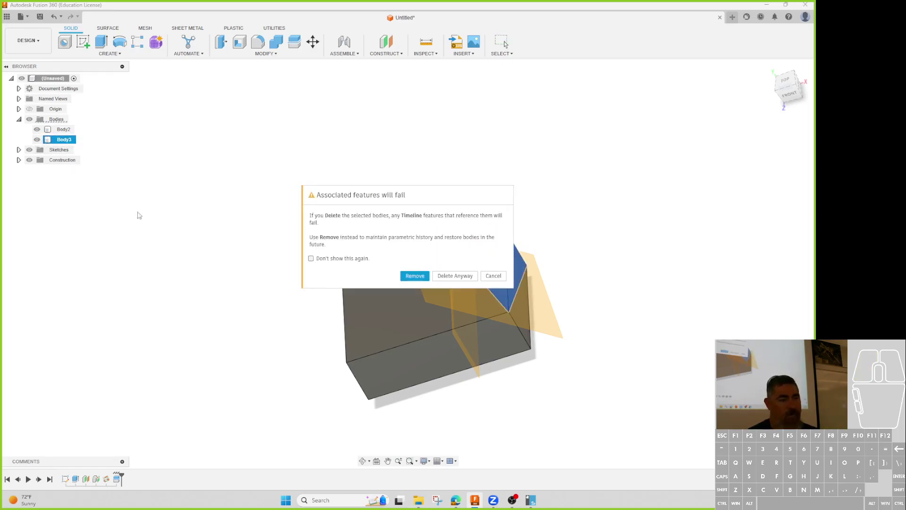
click(414, 278)
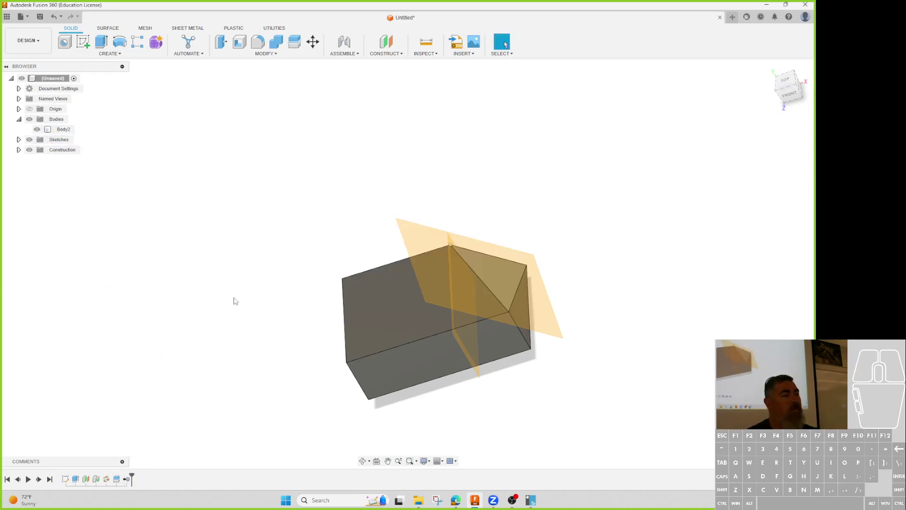
- Expand the construction geometry and hide the construction point, leaving both construction planes displayed
shift+middle_drag(251, 290, 180, 252)
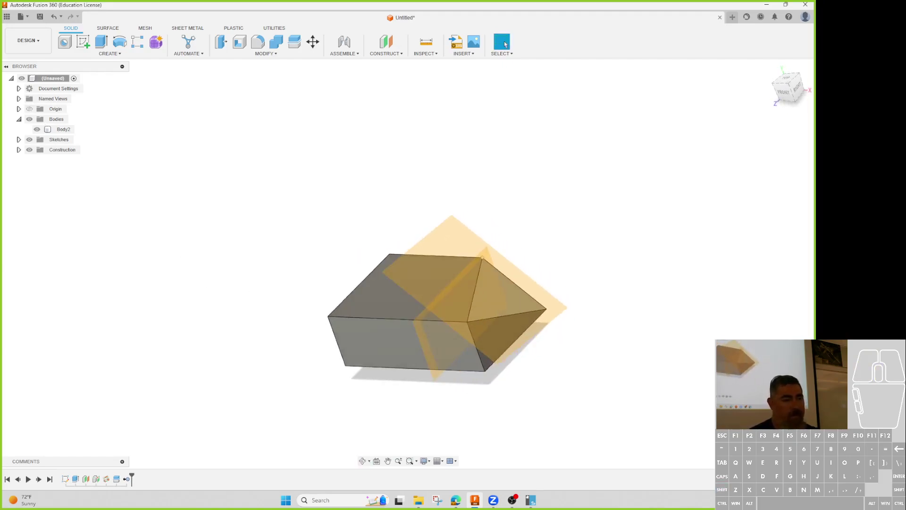
click(29, 150)
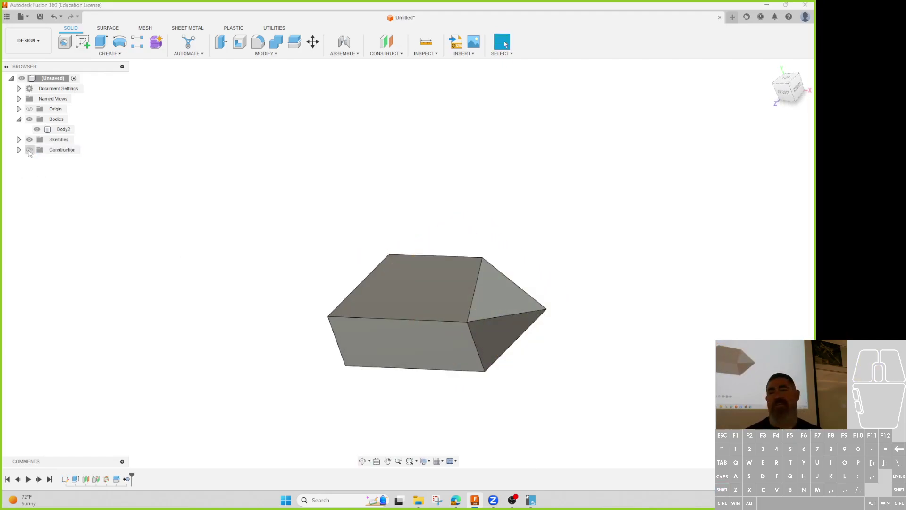
click(29, 150)
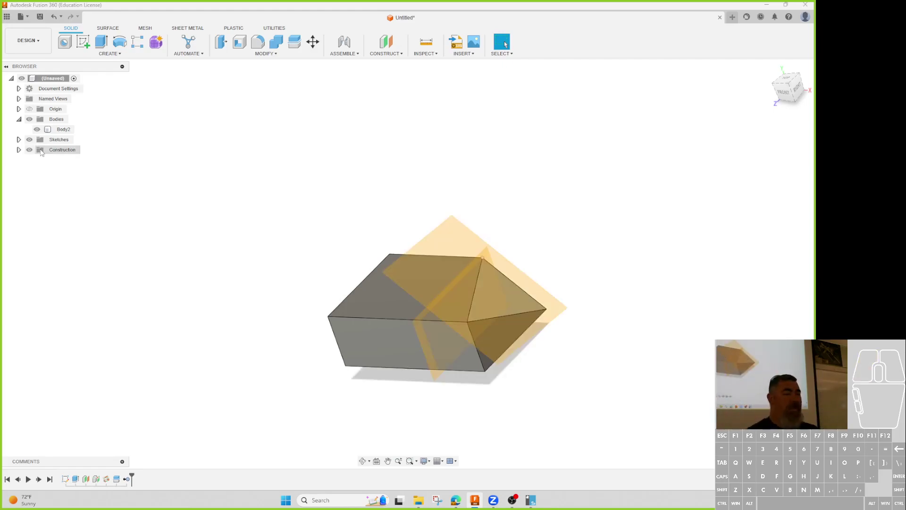
click(19, 150)
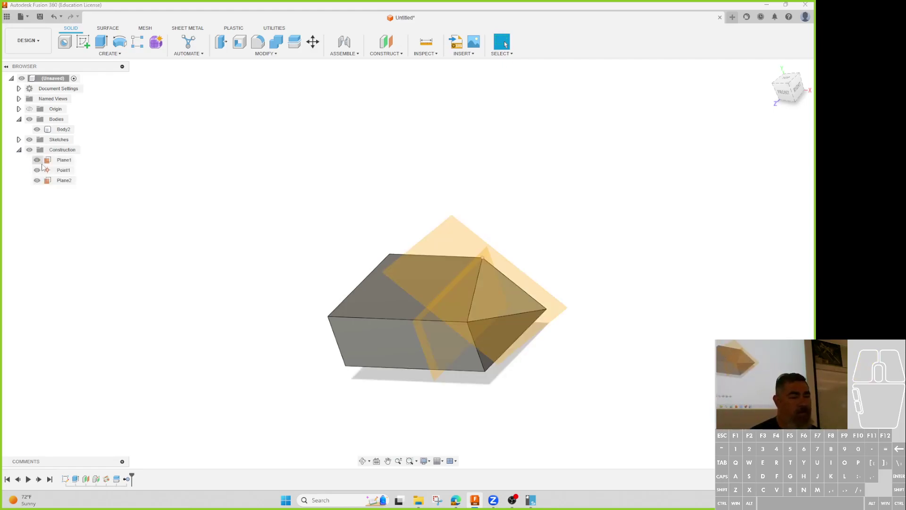
click(36, 160)
click(37, 170)
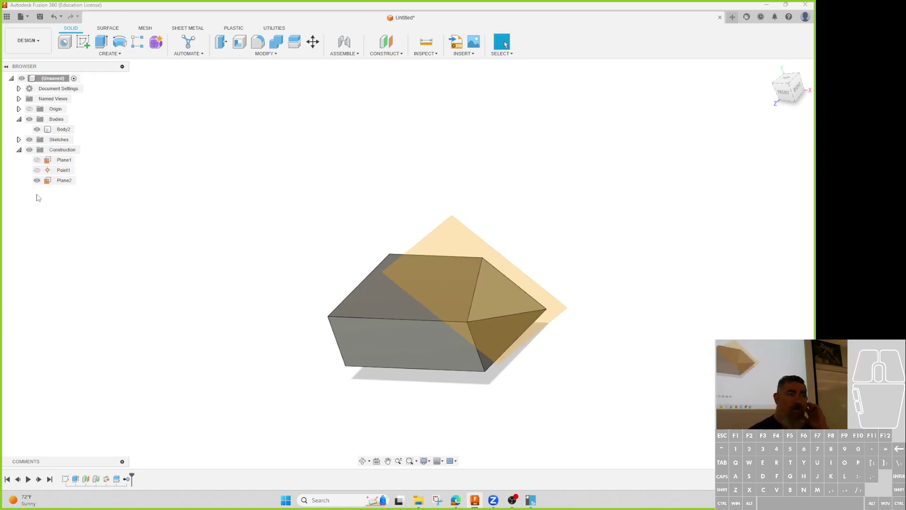
click(37, 160)
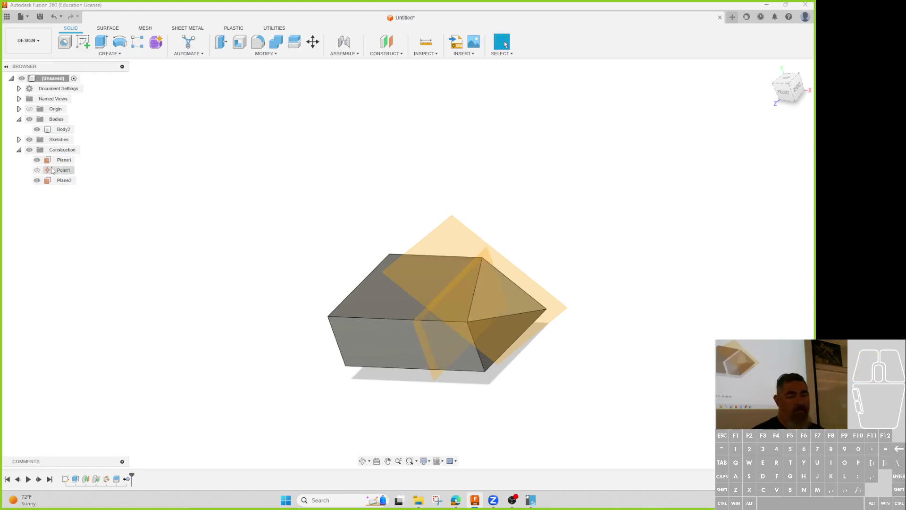
- Edit the offset plane feature, setting its distance from the end face to -2.00 in
double_click(86, 480)
drag(446, 309, 406, 308)
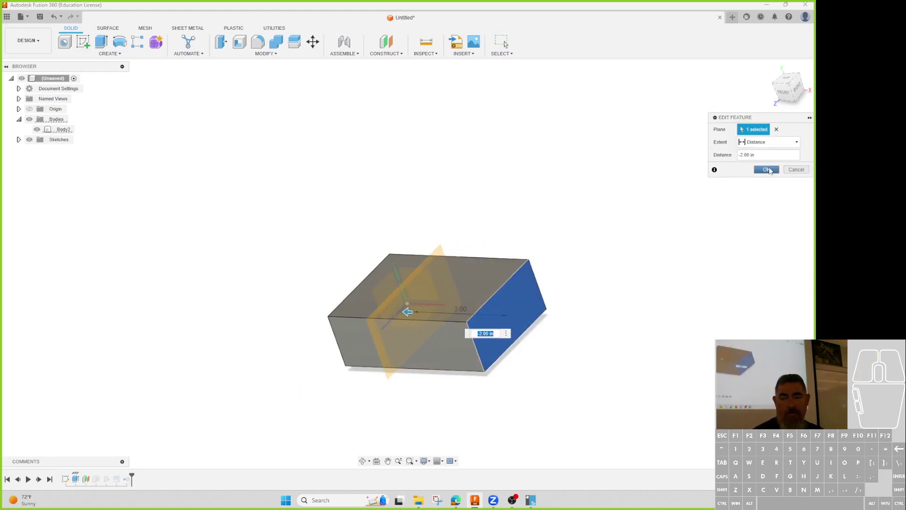
click(767, 169)
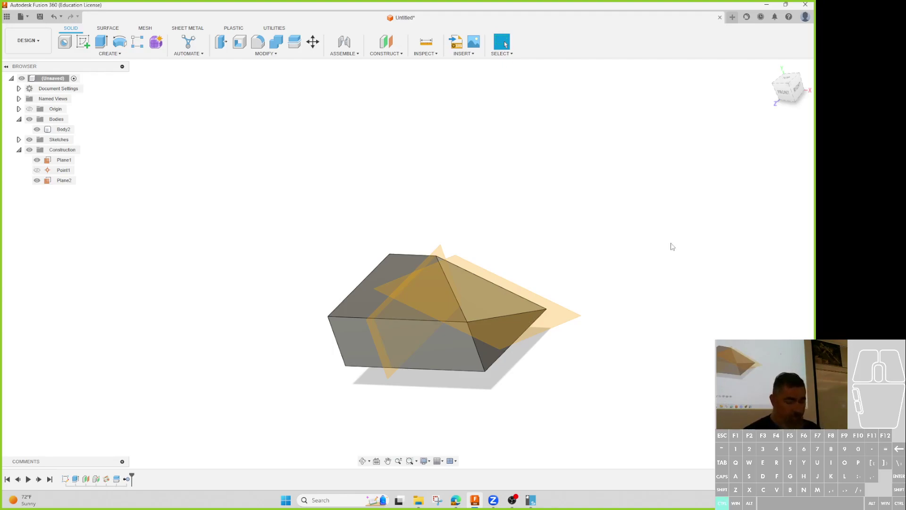
- Undo back to before the body split and delete the three-point plane
key(ctrl+z)
key(ctrl+z)
key(ctrl+z)
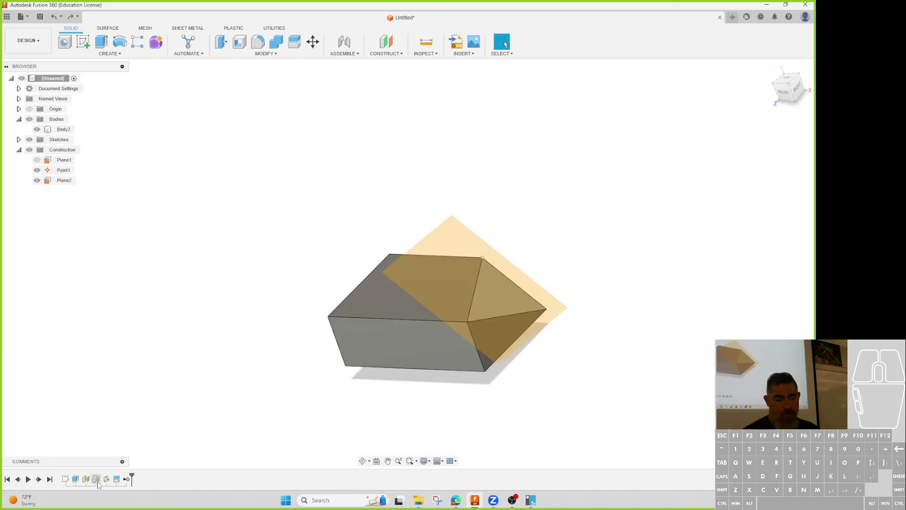
key(ctrl+z)
key(ctrl+z)
key(ctrl+z)
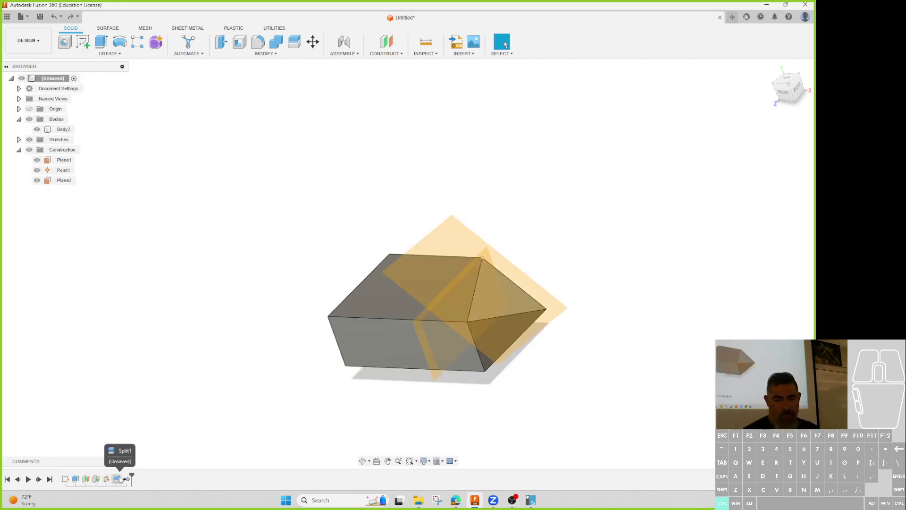
key(ctrl+z)
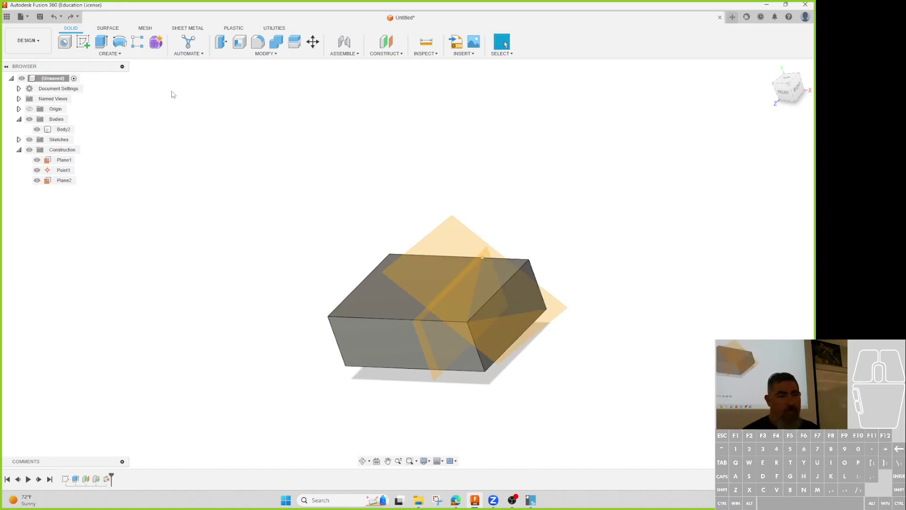
click(449, 285)
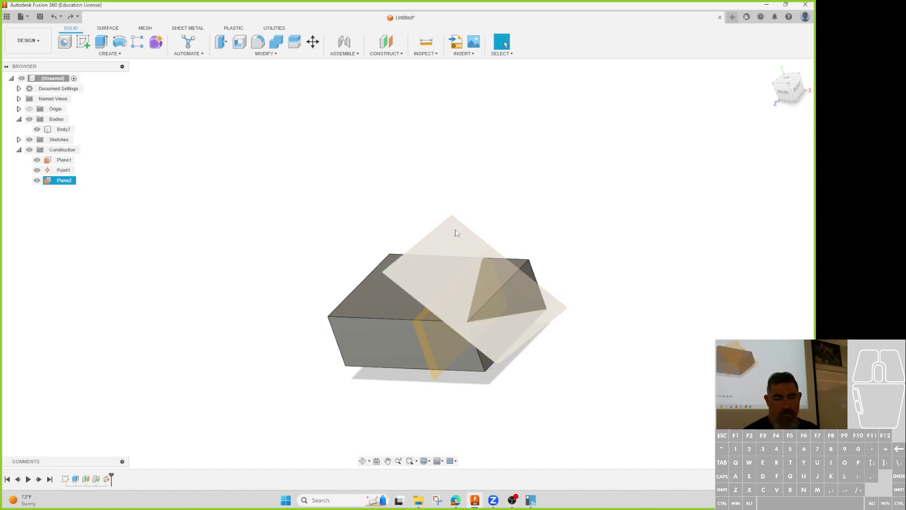
key(Delete)
- Sketch a diagonal line on the box's right end face from its front top corner to its rear bottom corner, and finish the sketch
click(87, 45)
click(531, 304)
click(467, 322)
click(547, 309)
key(Escape)
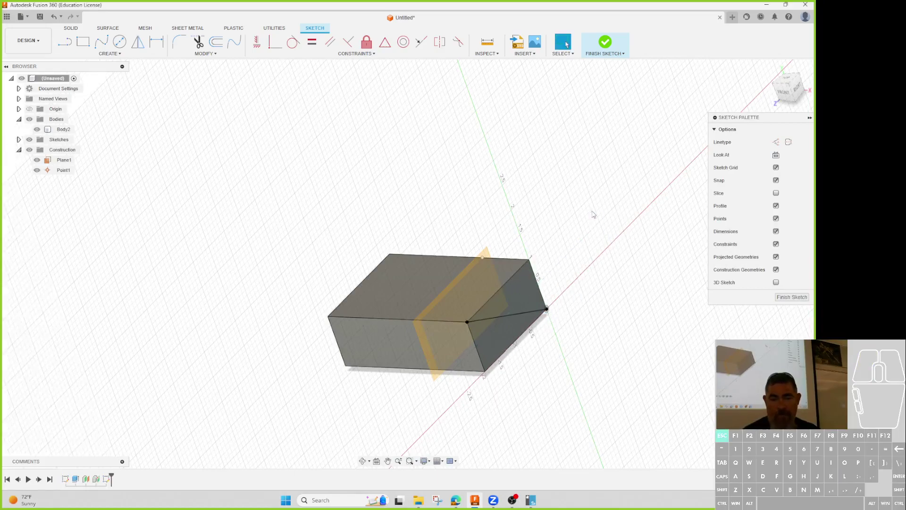
click(604, 43)
click(110, 53)
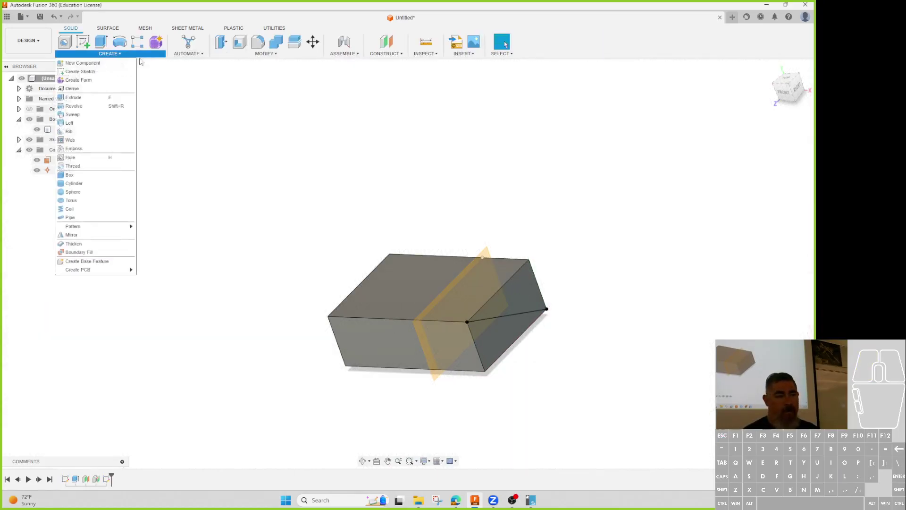
click(72, 114)
key(Escape)
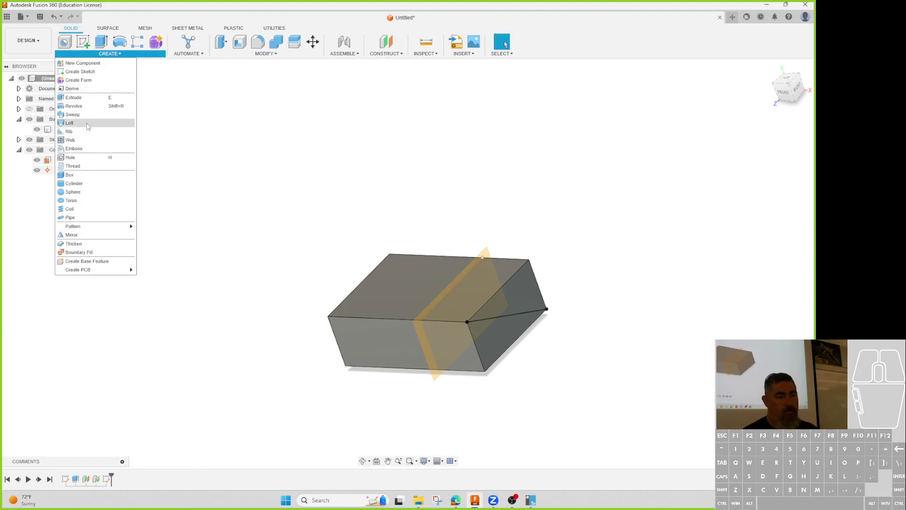
click(69, 122)
click(536, 297)
click(482, 257)
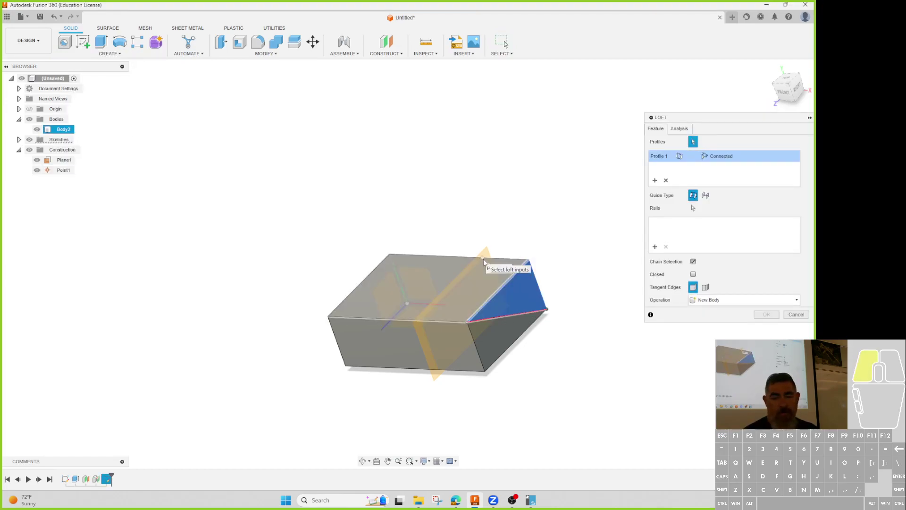
click(483, 259)
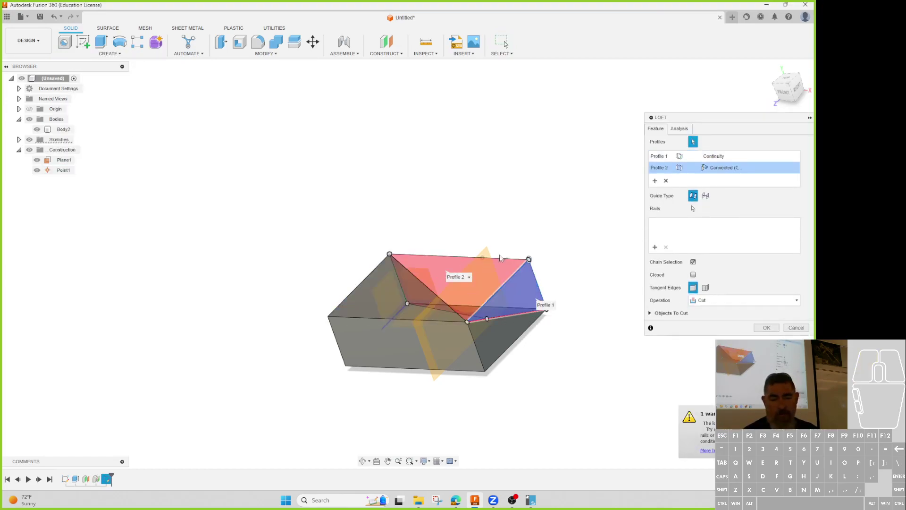
key(Escape)
- Loft a Cut from the upper triangular profile on the end face to the construction point on the rear top edge
click(120, 54)
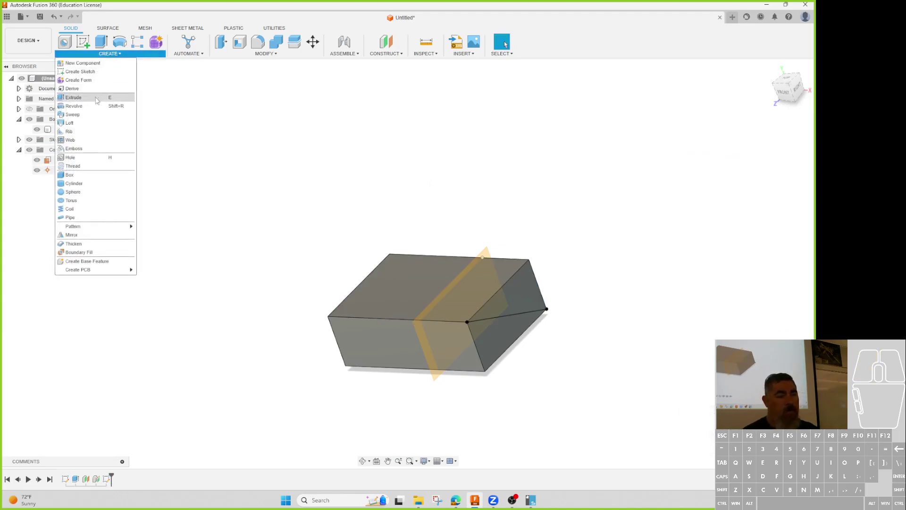
click(71, 123)
click(545, 304)
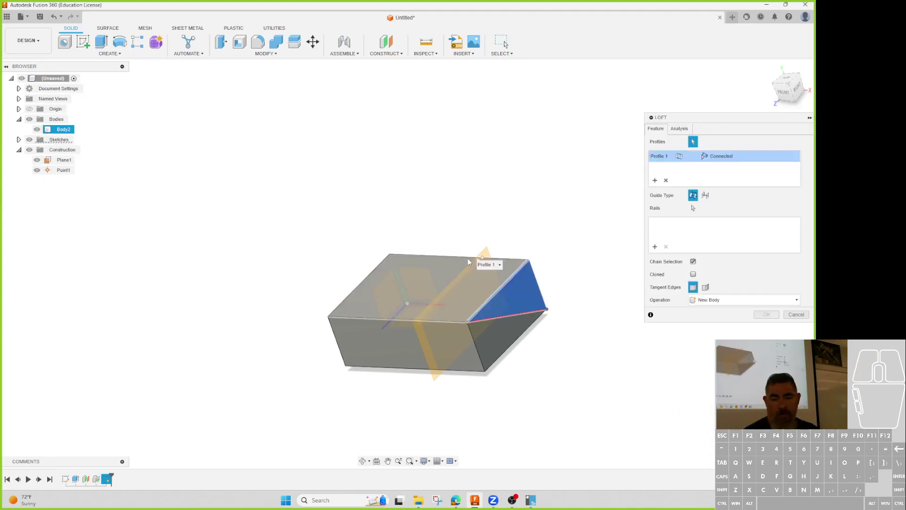
click(482, 258)
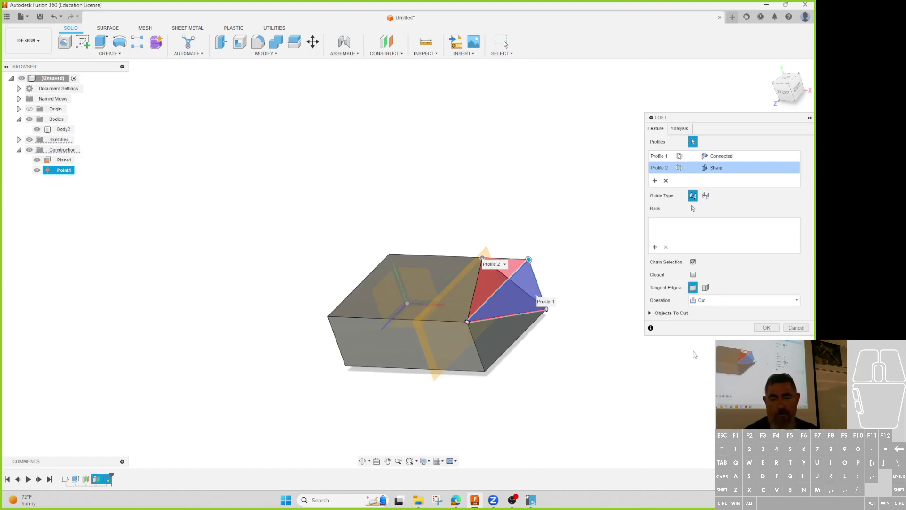
click(768, 329)
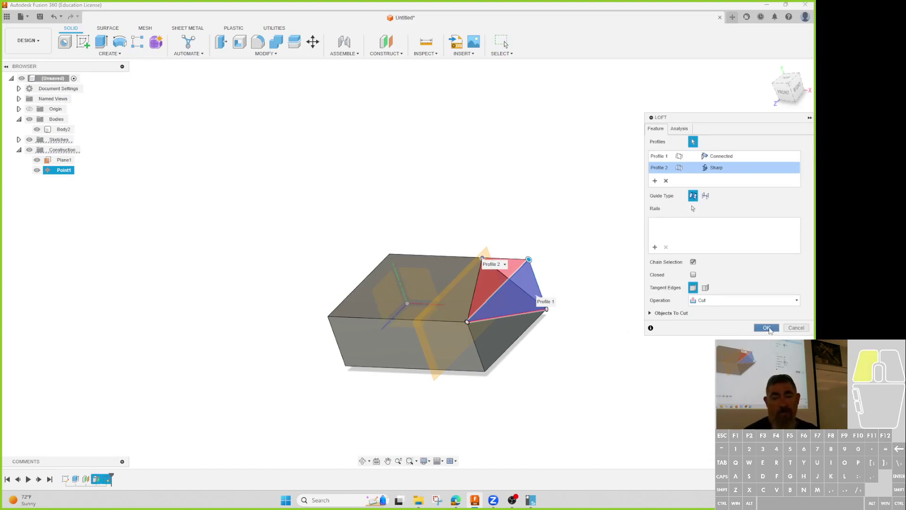
mouse_move(651, 376)
shift+middle_down()
mouse_move(634, 373)
mouse_move(649, 388)
shift+middle_up()
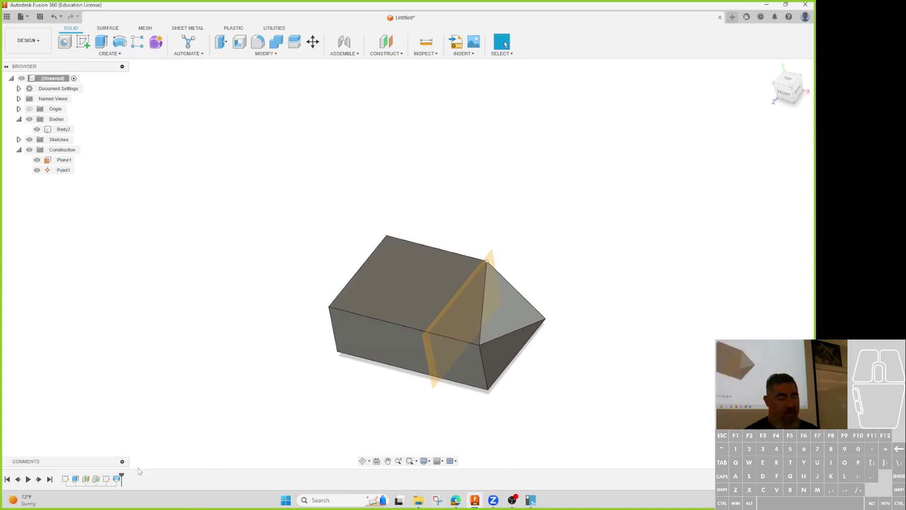
- Edit the offset plane to move it farther from the right end face, lengthening the lofted corner cut, and inspect the result
double_click(90, 482)
drag(447, 324, 424, 307)
click(766, 169)
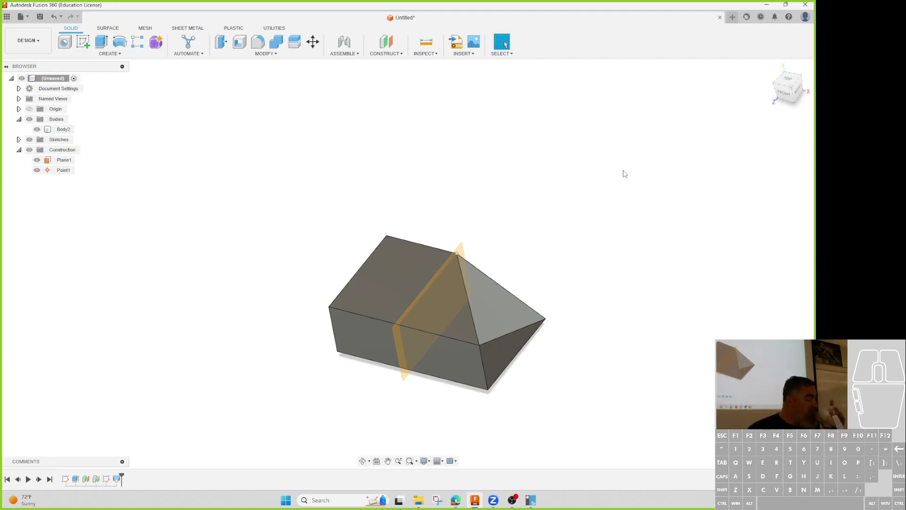
shift+middle_drag(655, 154, 624, 150)
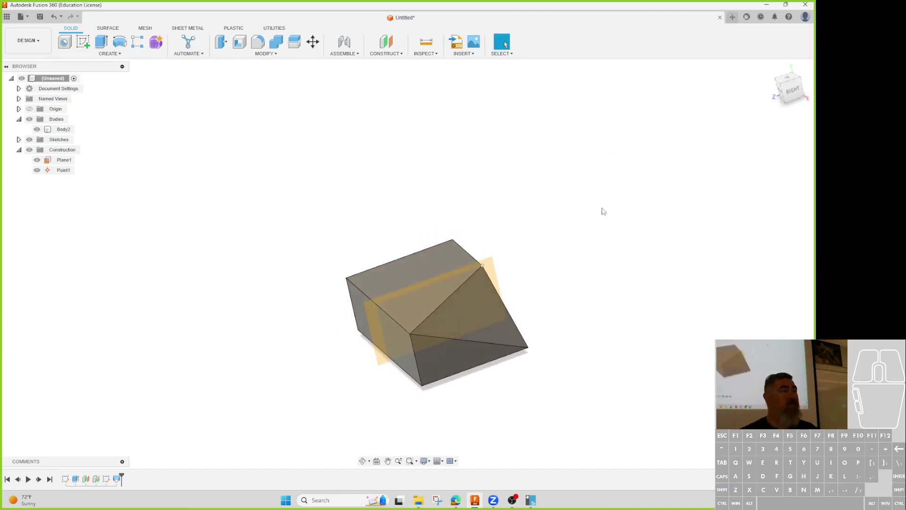
shift+middle_drag(607, 209, 355, 103)
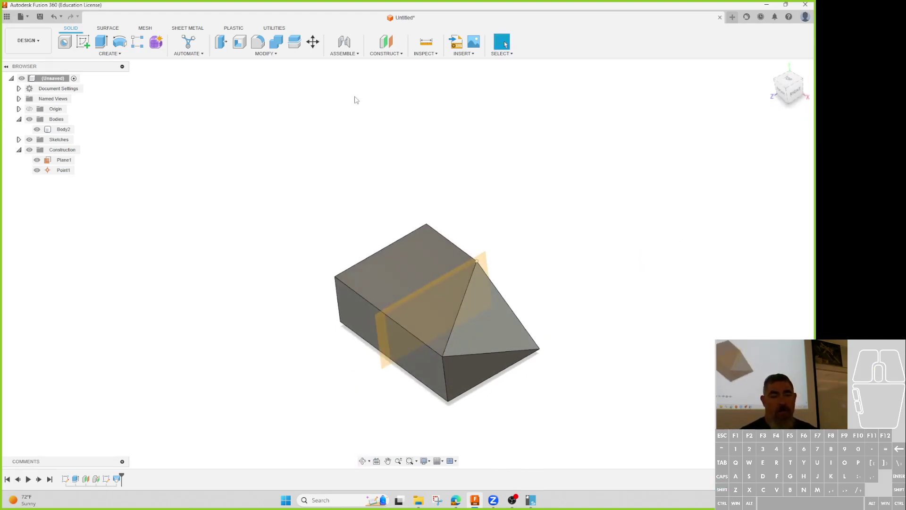
- Create an angled construction plane through the top edge of the box's left face, tilted diagonally
click(396, 54)
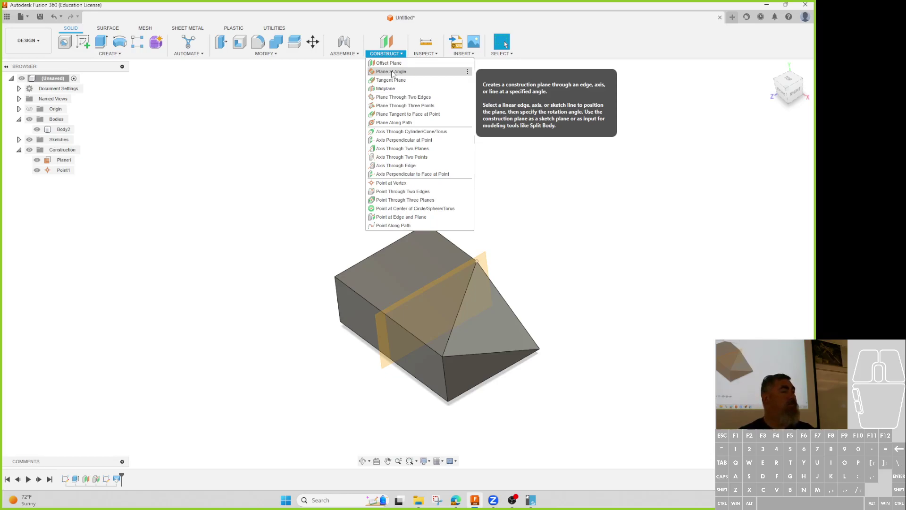
click(391, 72)
shift+middle_drag(220, 290, 264, 283)
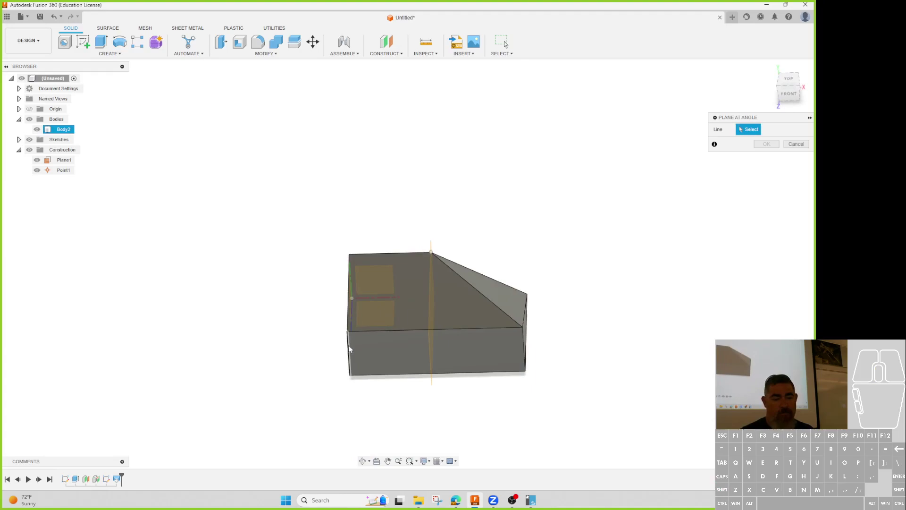
click(369, 332)
shift+middle_drag(369, 332, 270, 270)
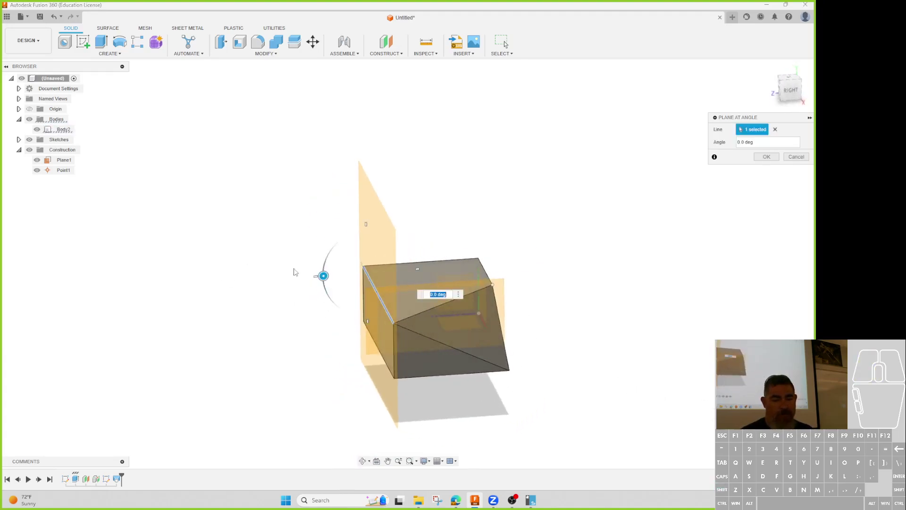
drag(323, 276, 340, 246)
click(767, 157)
- Inspect the tilted plane and undo its creation
shift+middle_drag(667, 289, 628, 267)
click(451, 236)
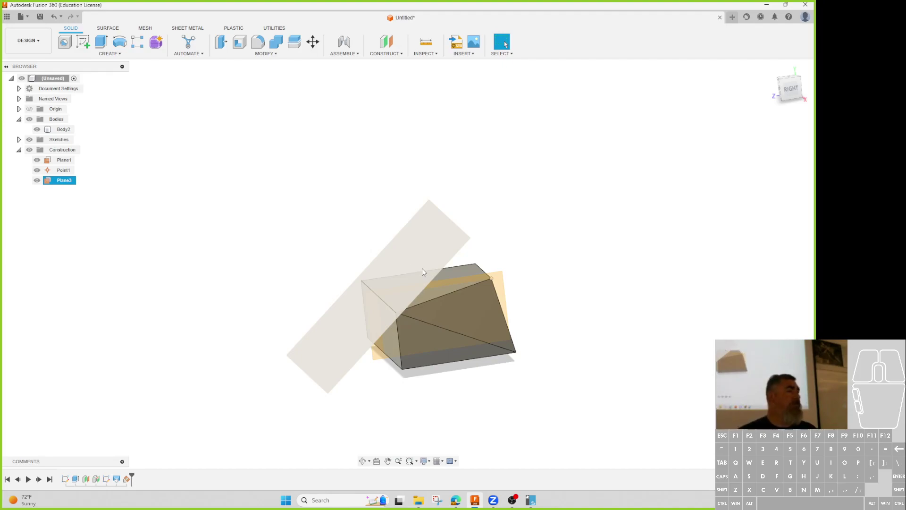
key(Escape)
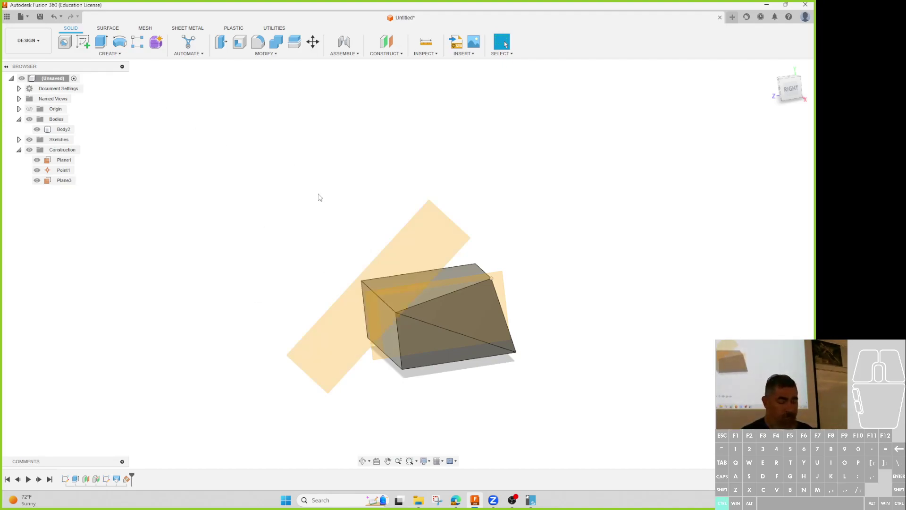
key(ctrl+z)
shift+middle_drag(324, 244, 345, 250)
click(385, 53)
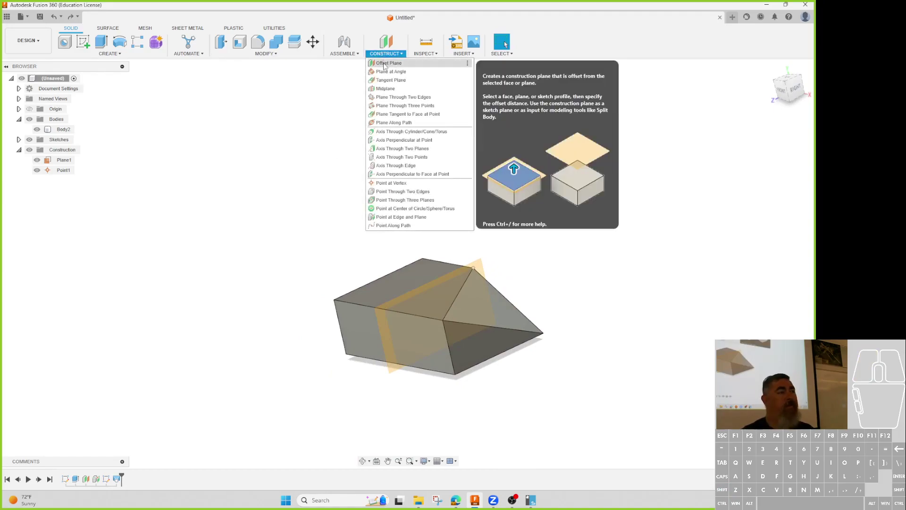
click(238, 152)
click(385, 53)
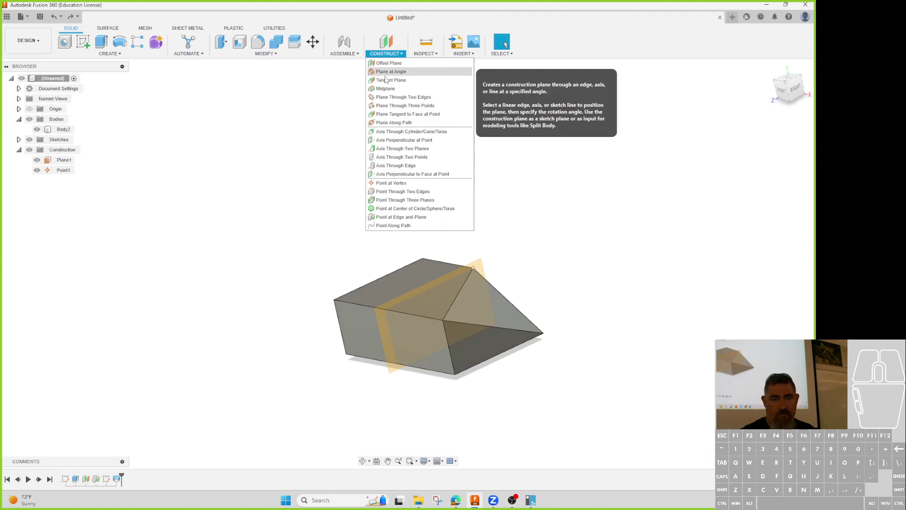
click(175, 179)
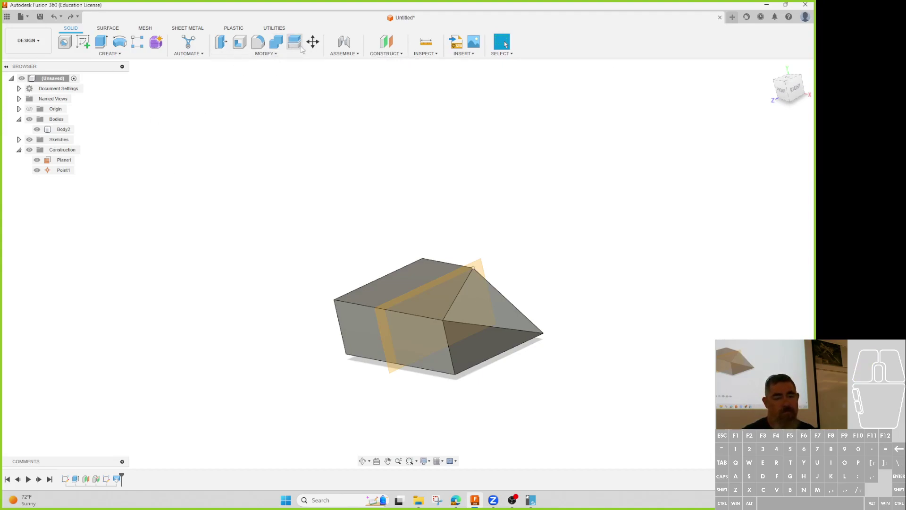
- Create a Plane at Angle through the box's front left vertical edge, rotated slightly away from the adjacent faces
click(384, 53)
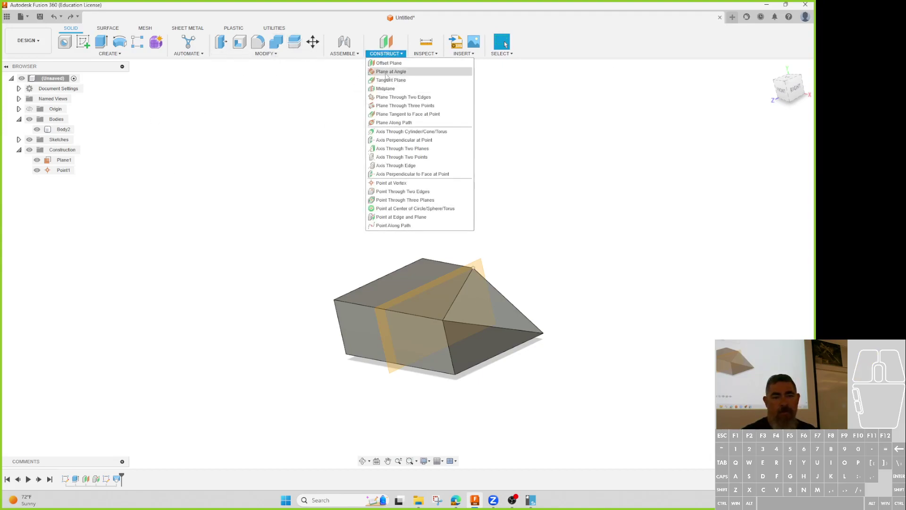
click(397, 211)
click(339, 316)
mouse_move(303, 343)
mouse_down()
mouse_move(300, 332)
mouse_move(283, 330)
mouse_move(300, 330)
mouse_up()
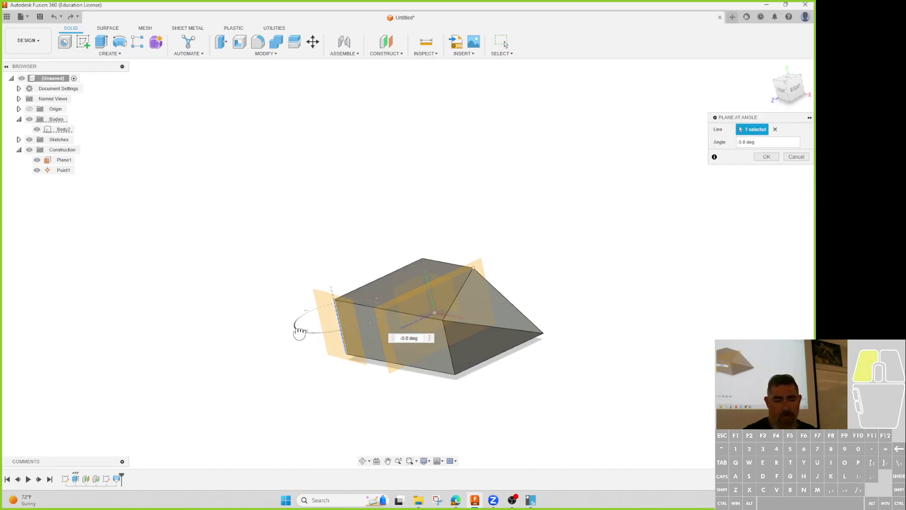
key(Return)
- Create an Offset Plane at -0.50 in from the angled plane so that it crosses the body
shift+middle_drag(642, 226, 632, 283)
click(386, 42)
click(336, 259)
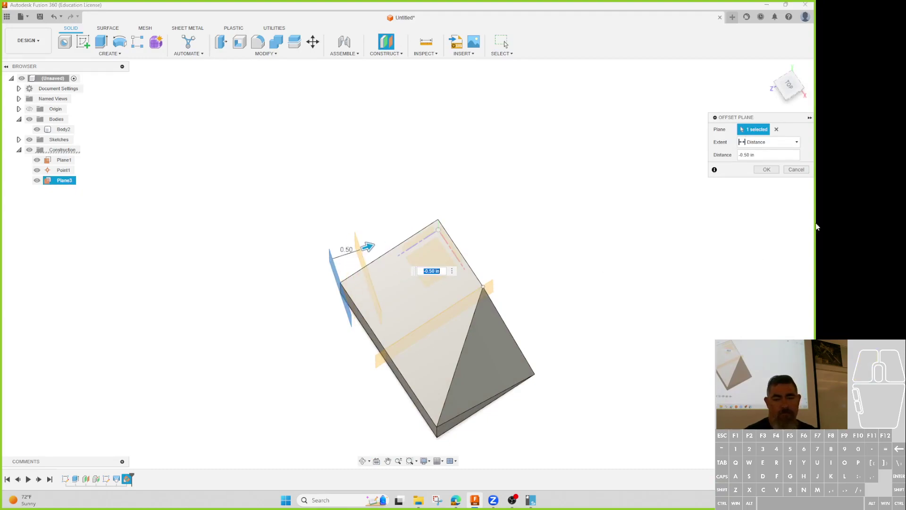
click(767, 170)
shift+middle_drag(429, 218, 475, 205)
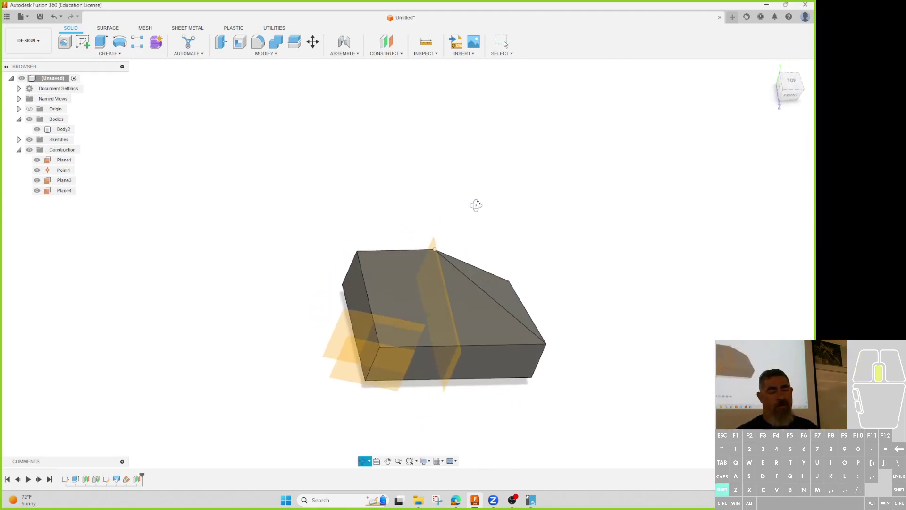
click(370, 330)
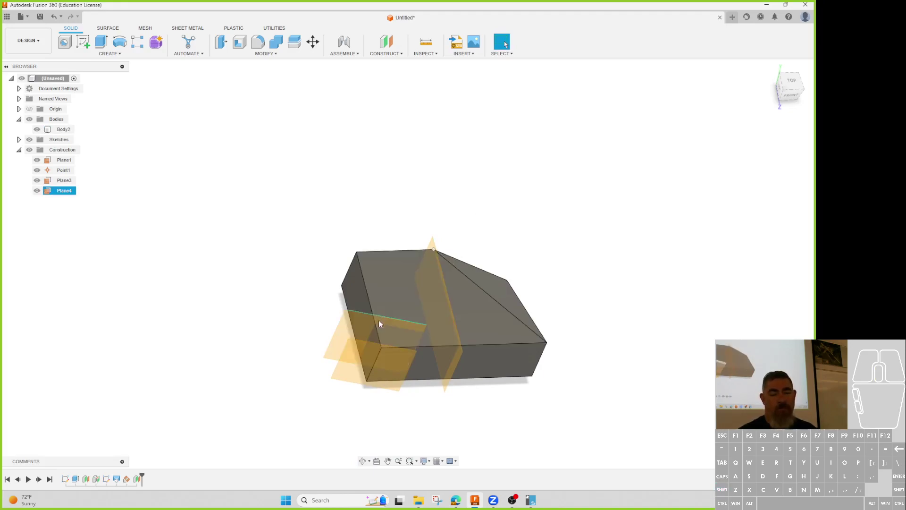
key(Escape)
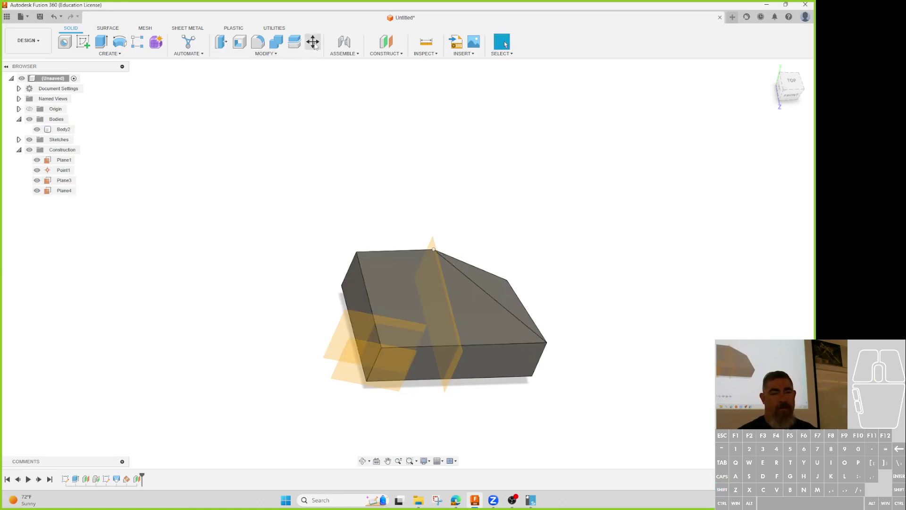
click(386, 42)
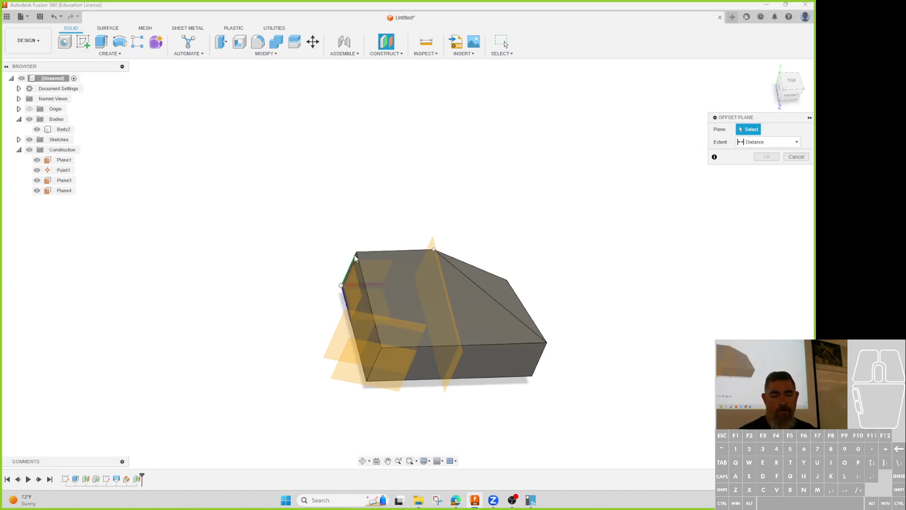
scroll(443, 256, up, 3)
shift+middle_drag(443, 255, 360, 289)
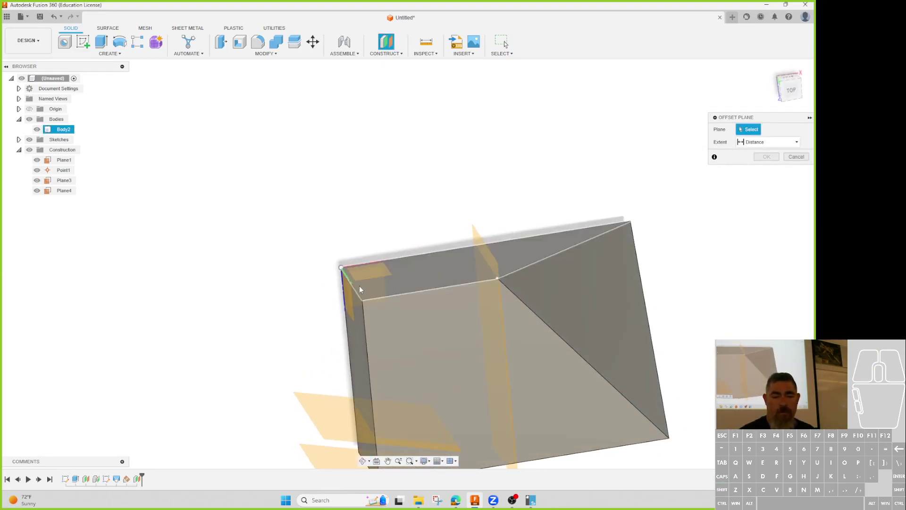
click(408, 288)
drag(496, 247, 487, 202)
key(Escape)
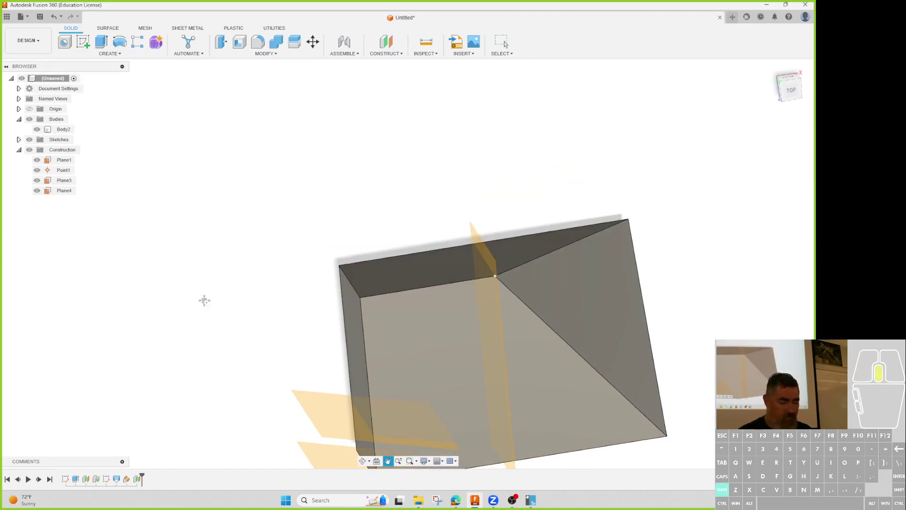
click(383, 54)
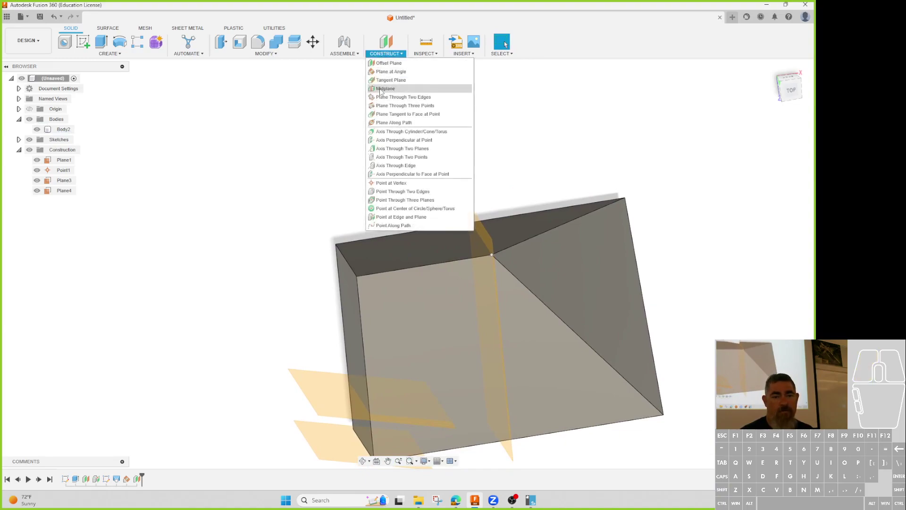
click(386, 71)
click(349, 265)
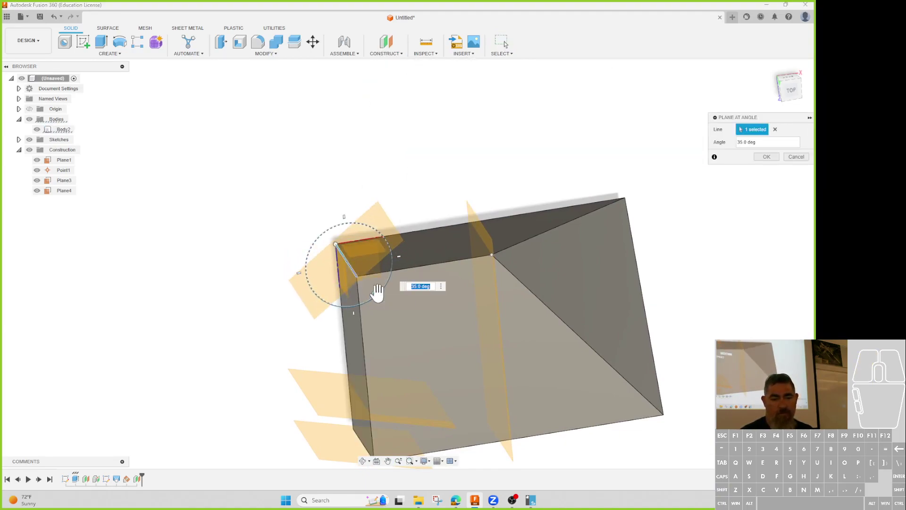
key(Escape)
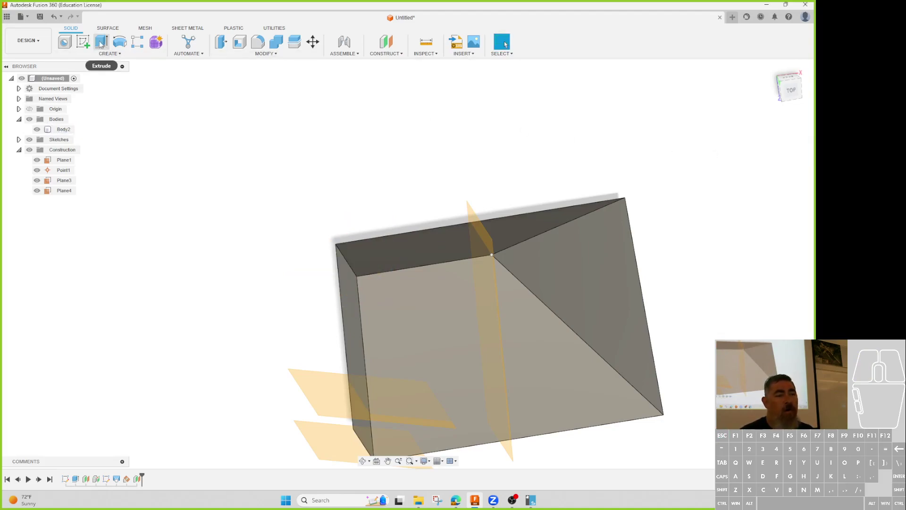
- Sketch a small rectangle on the box's rear face, starting from its top left corner, and finish the sketch
click(83, 42)
click(446, 255)
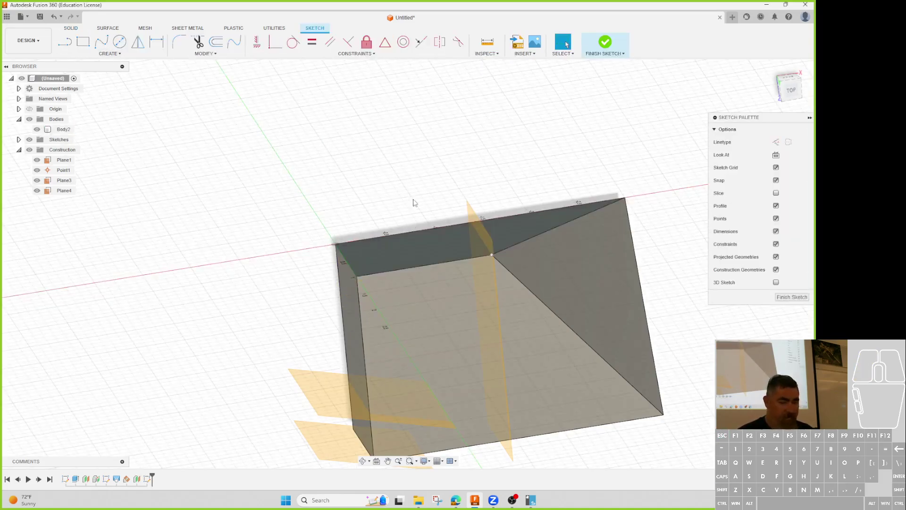
key(r)
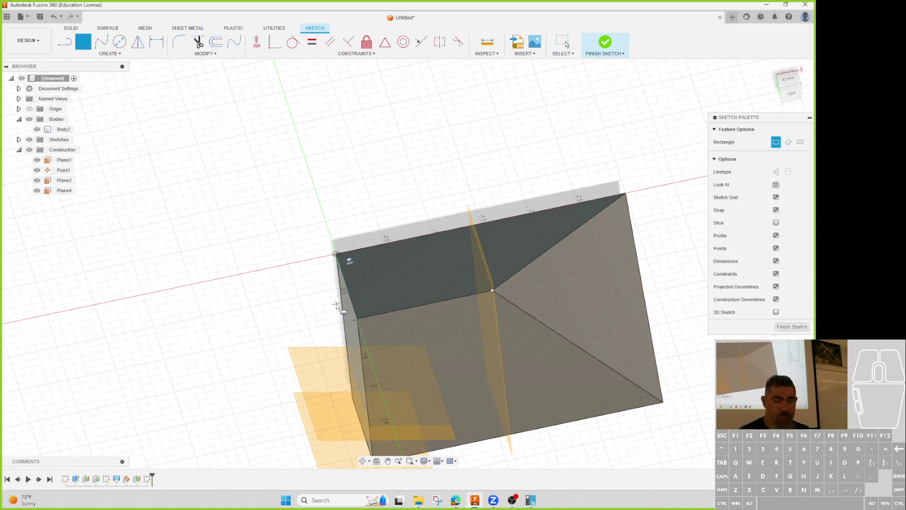
click(358, 318)
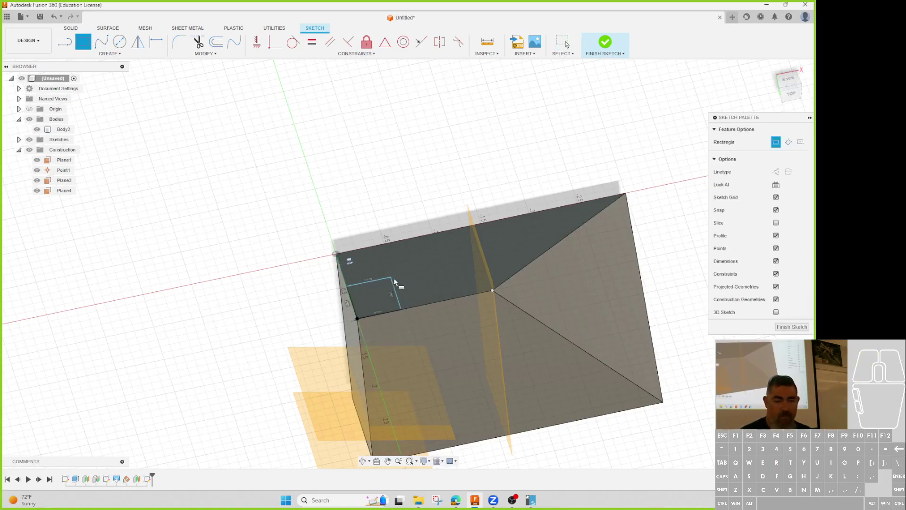
click(605, 44)
- Extrude the small rectangle as a Cut with extent To Object, ending at the plane offset from the angled plane
click(101, 42)
click(377, 295)
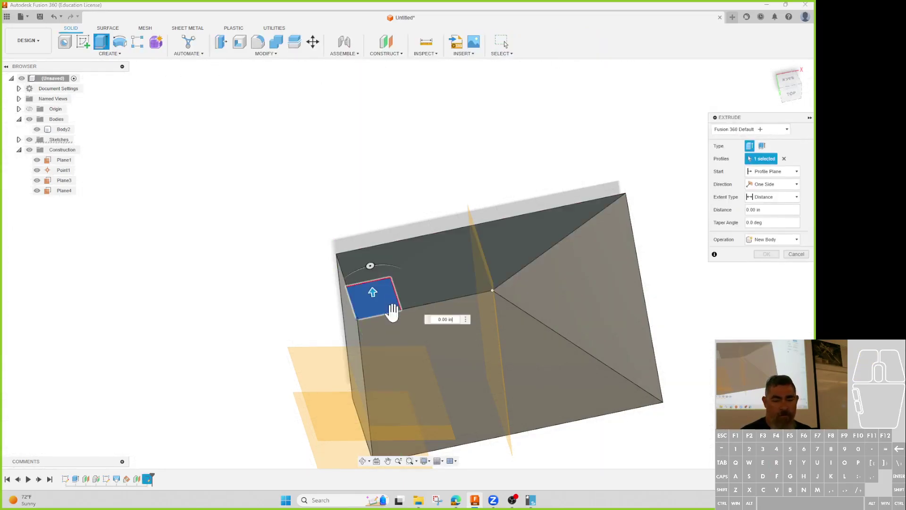
shift+middle_drag(391, 381, 188, 291)
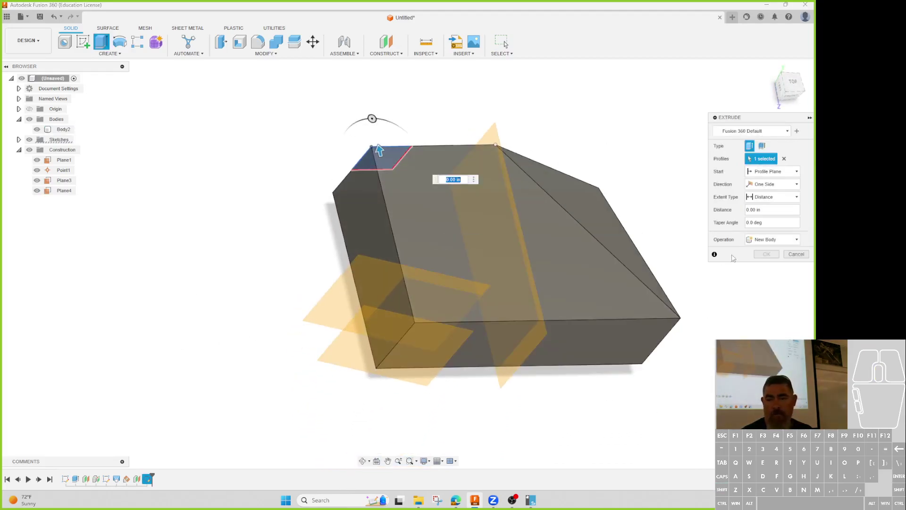
click(773, 197)
click(765, 211)
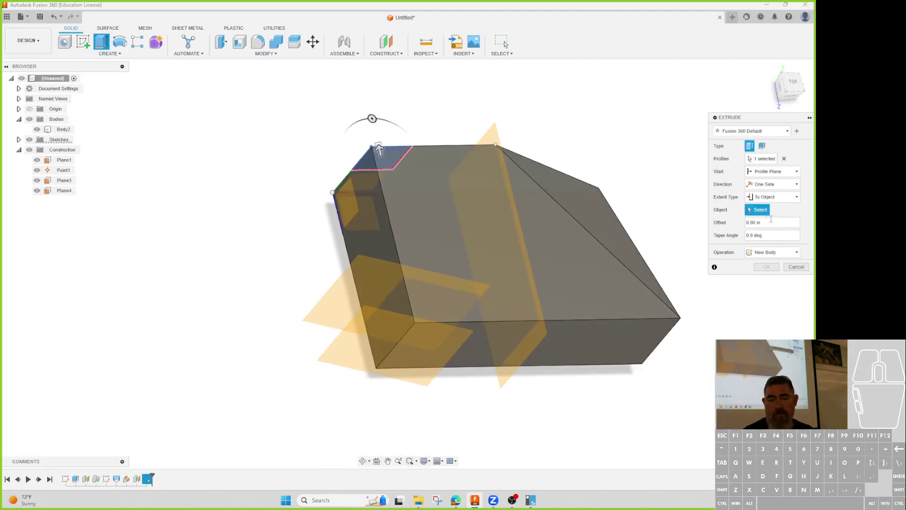
click(346, 273)
middle_drag(322, 254, 291, 276)
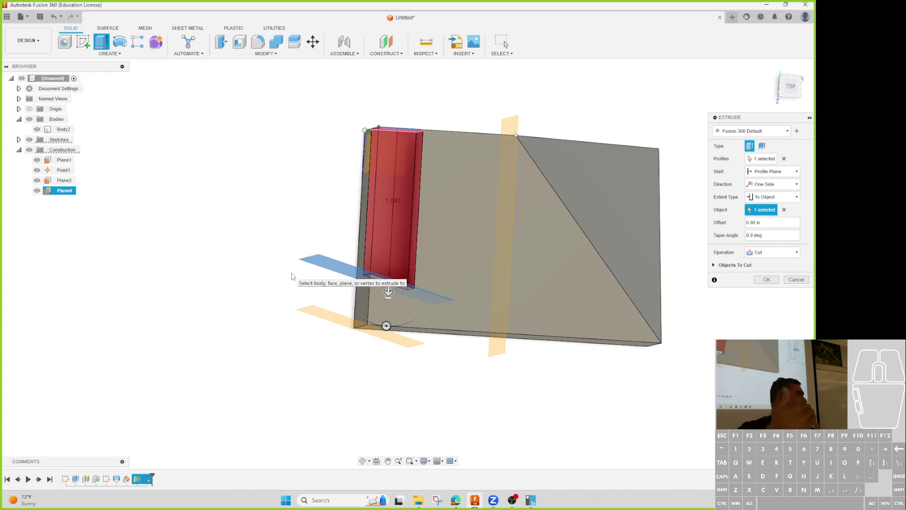
shift+middle_drag(292, 276, 229, 289)
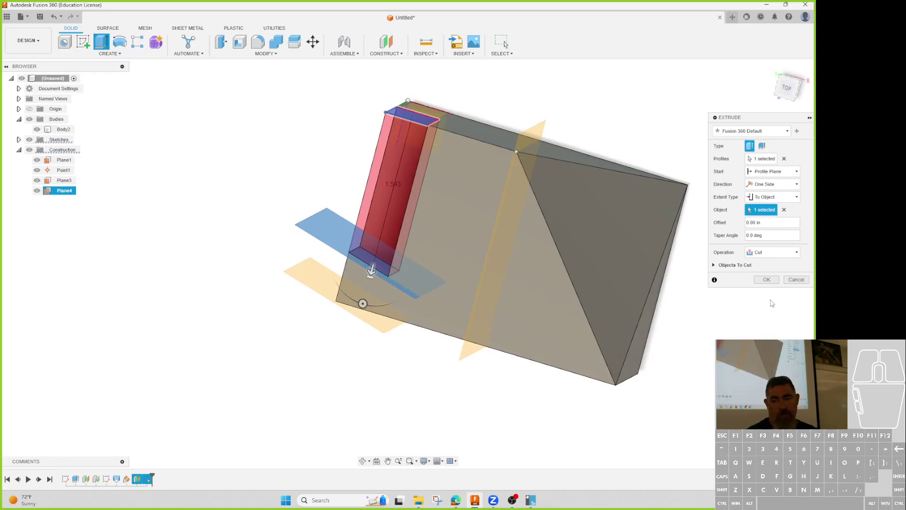
click(765, 280)
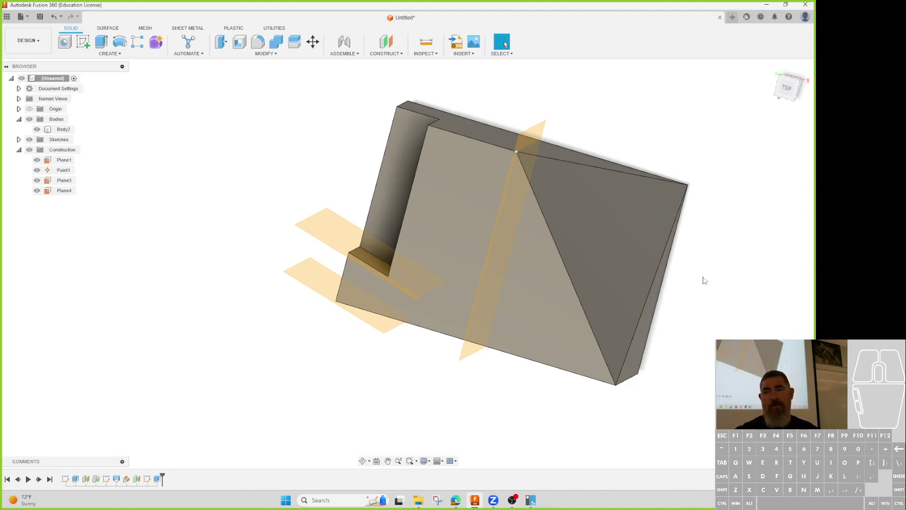
- Undo the extruded cut that ends at the offset plane
click(647, 238)
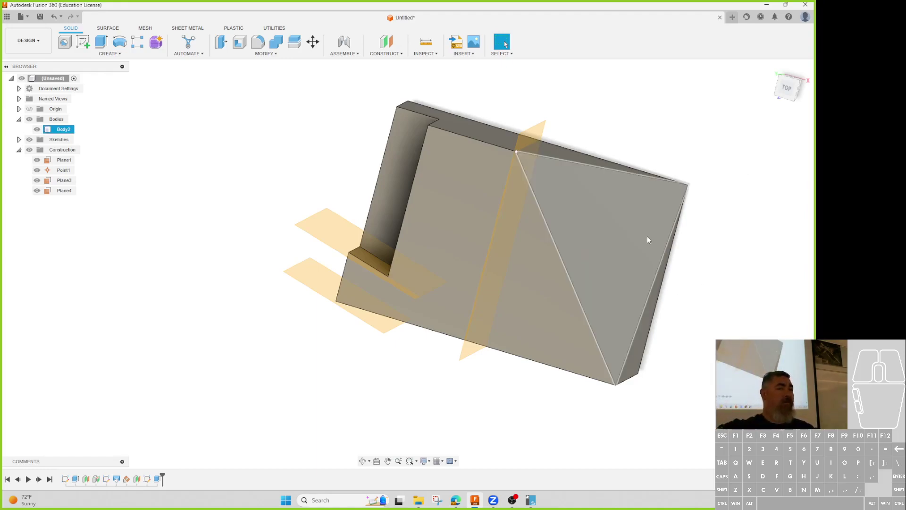
click(341, 238)
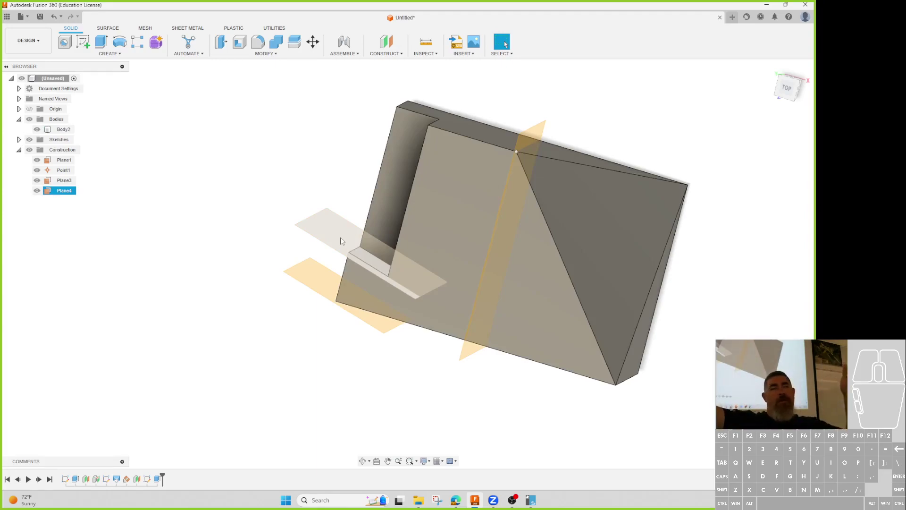
key(ctrl+z)
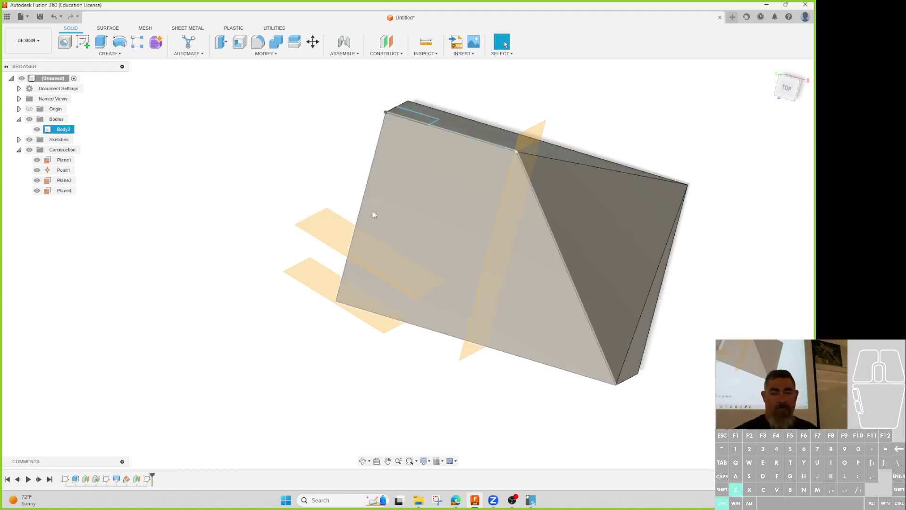
- Create another Offset Plane at -0.50 in from the existing slanted offset plane, farther toward the box's rear face
click(386, 43)
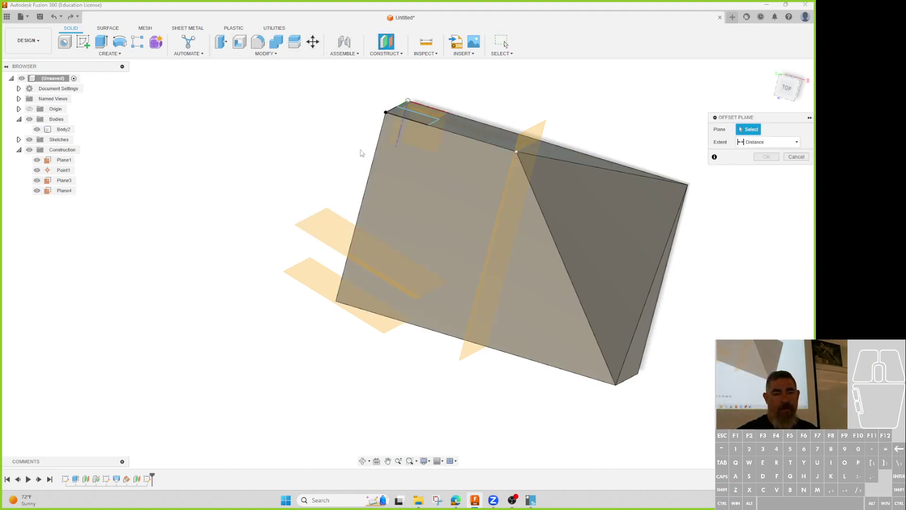
click(326, 227)
drag(327, 226, 349, 191)
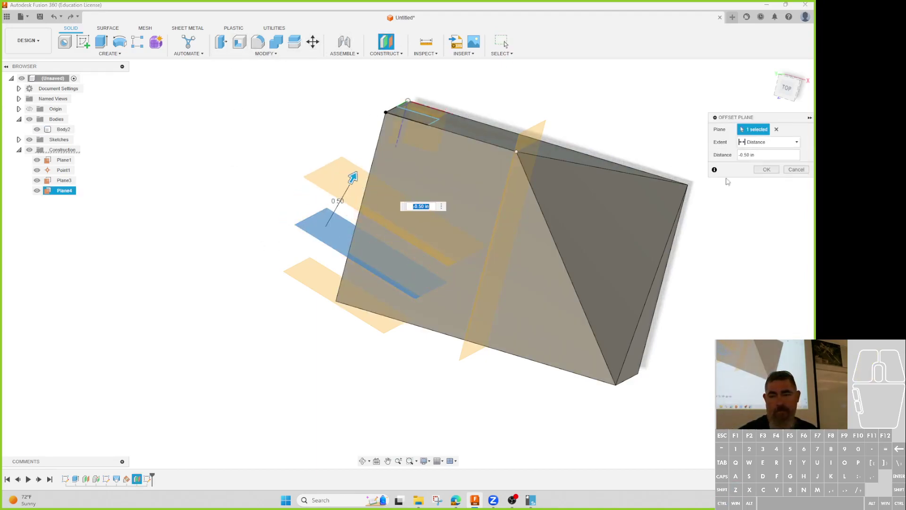
click(766, 170)
click(390, 53)
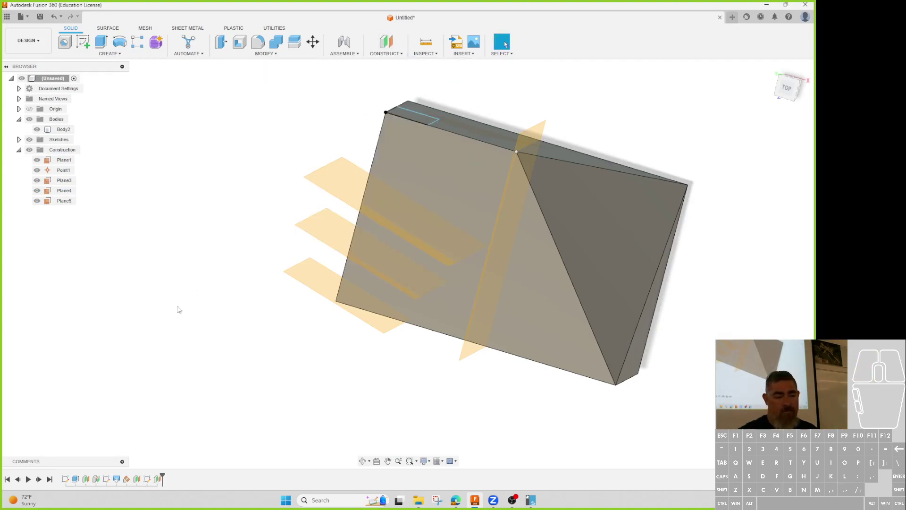
- Try an extruded Cut of the small rectangle that starts at the rearmost slanted plane and extends To Object, ending at the middle slanted plane
click(101, 42)
click(410, 116)
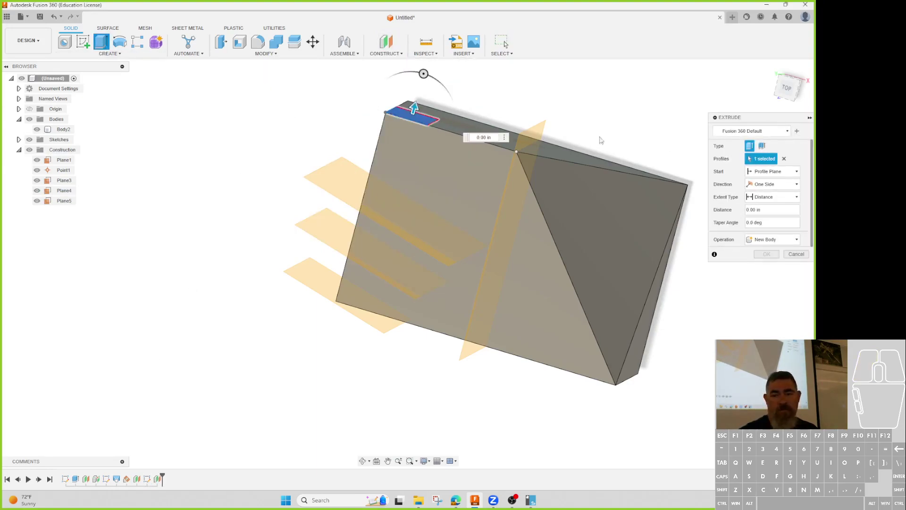
click(774, 171)
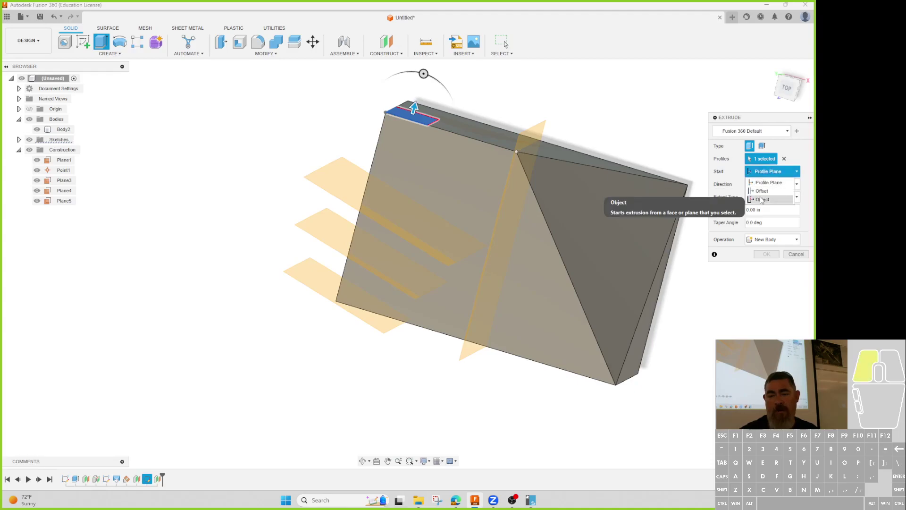
click(764, 202)
click(467, 241)
click(774, 222)
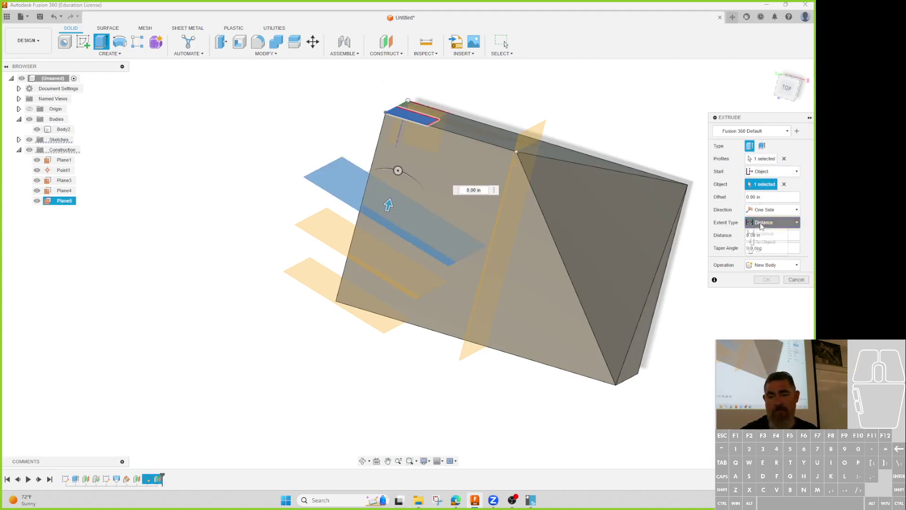
click(764, 242)
click(348, 236)
shift+middle_drag(260, 257, 278, 253)
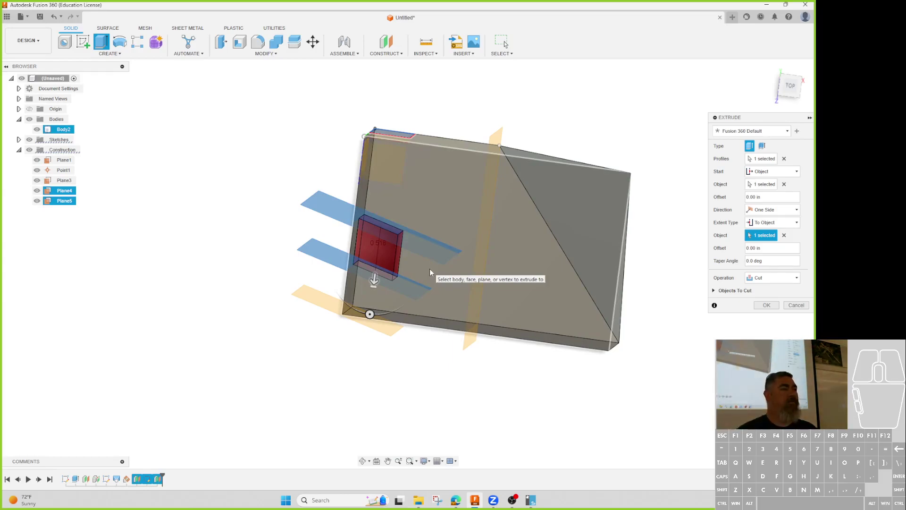
shift+middle_drag(337, 339, 380, 320)
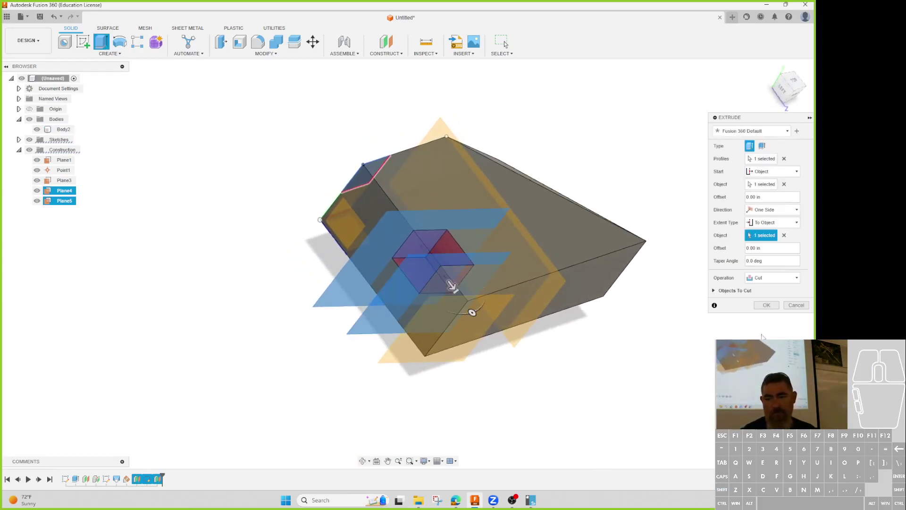
key(Escape)
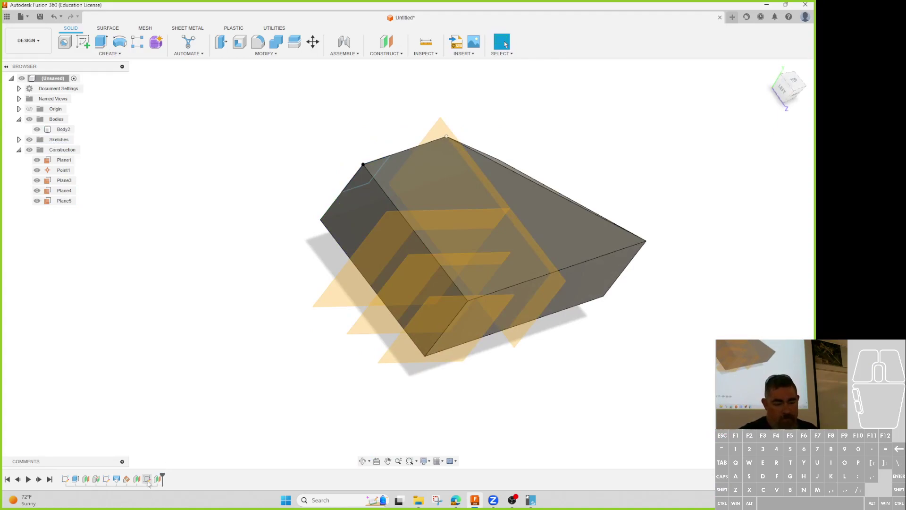
- Try an Offset Plane at -0.5 in from the middle slanted plane, toward the box's rear face
shift+middle_drag(344, 369, 387, 142)
click(395, 43)
click(349, 301)
drag(349, 304, 351, 254)
text(-.5)
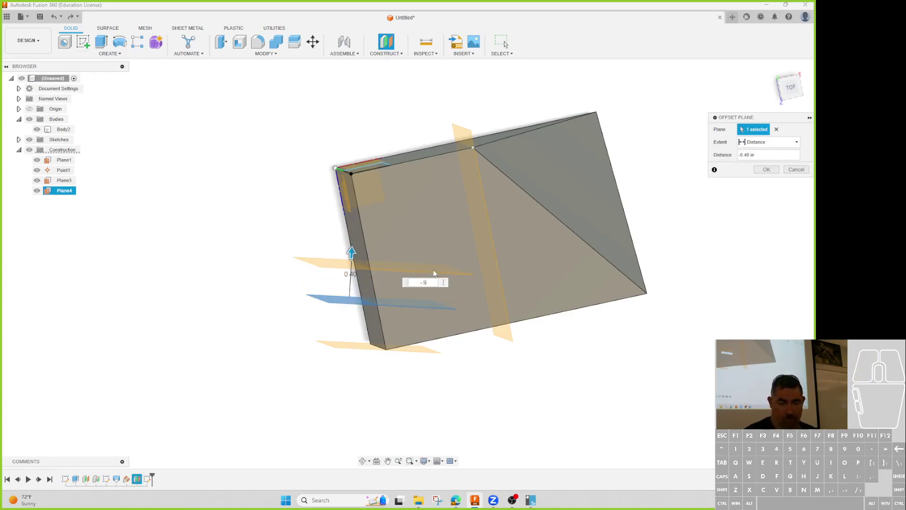
key(Tab)
mouse_move(314, 320)
shift+middle_down()
mouse_move(307, 312)
mouse_move(308, 321)
shift+middle_up()
shift+middle_drag(374, 263, 365, 280)
scroll(346, 257, up, 2)
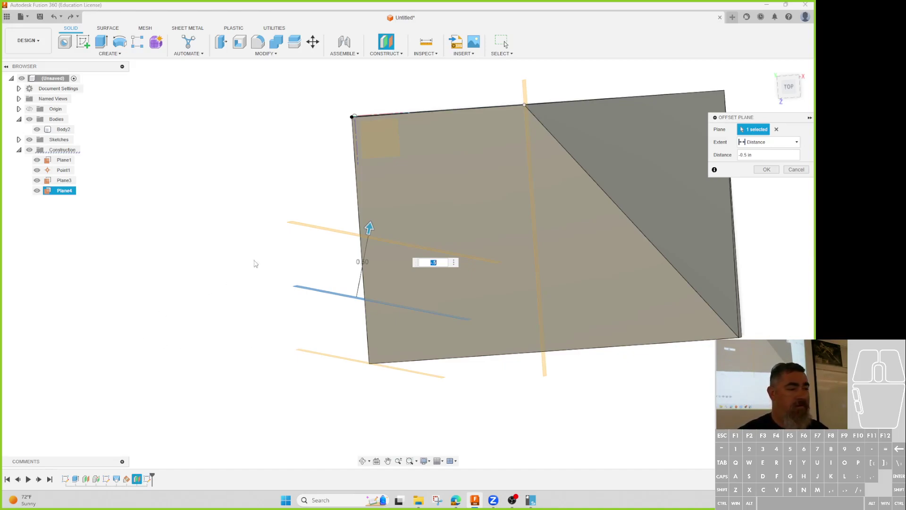
mouse_move(314, 260)
shift+middle_down()
mouse_move(317, 243)
mouse_move(313, 251)
shift+middle_up()
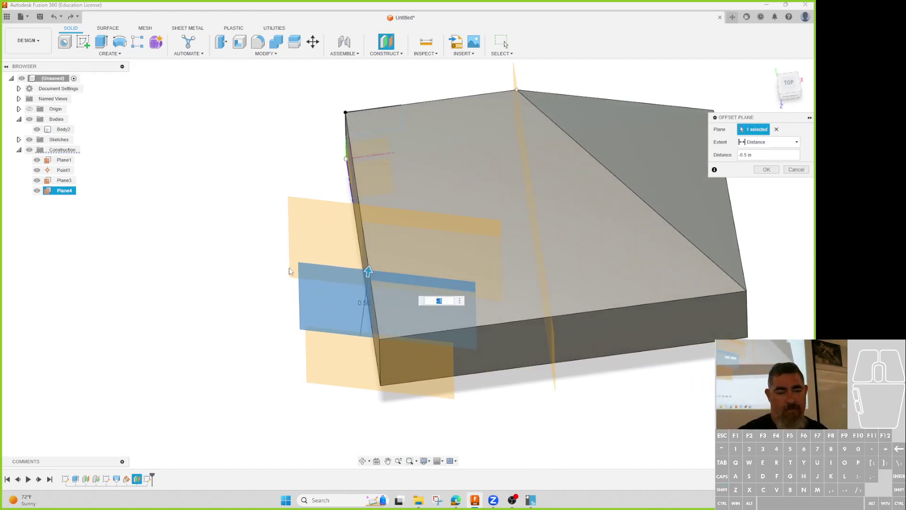
key(Return)
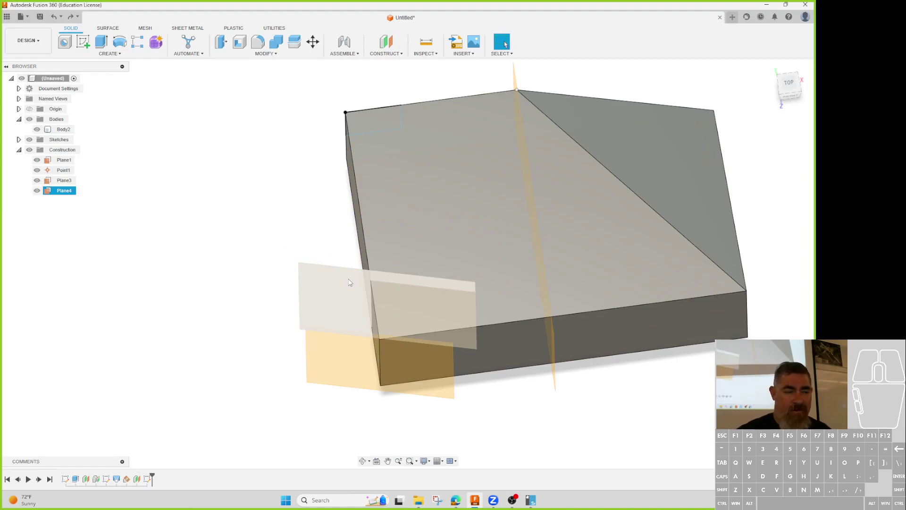
- Delete Plane4, the construction plane offset from the slanted plane at the box's front corner
click(346, 304)
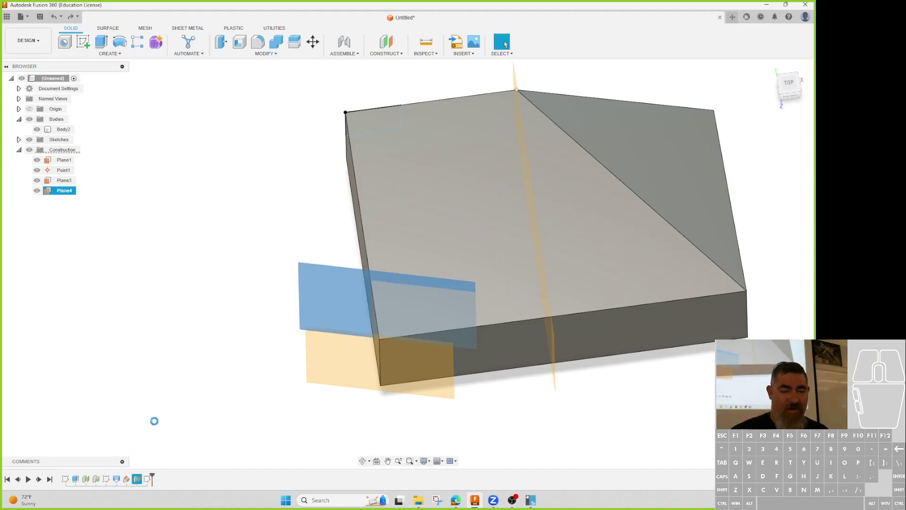
key(Delete)
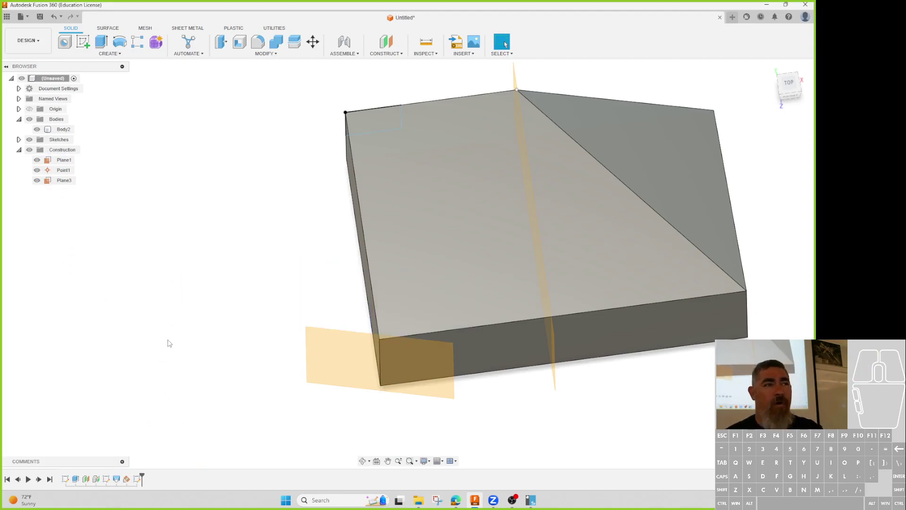
- Sketch a slanted line about 0.9 in long on the box's top face, starting on its left edge, and finish the sketch
click(82, 42)
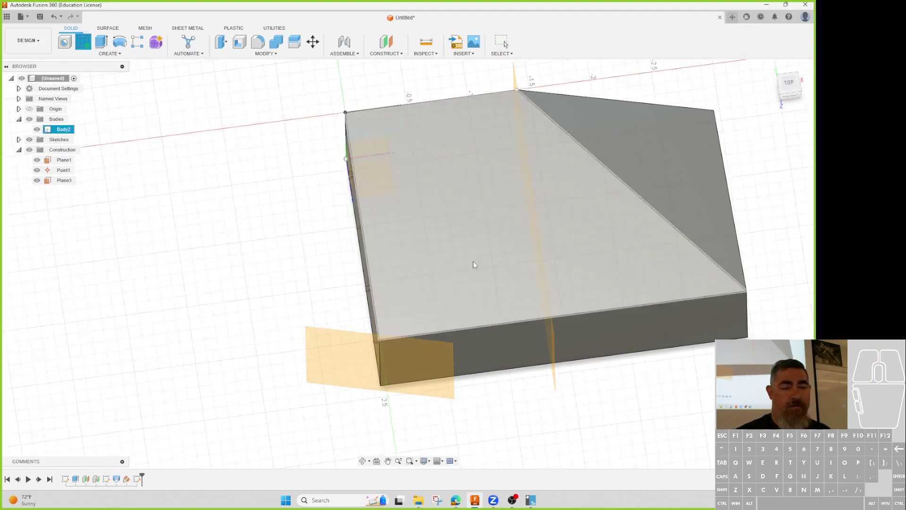
click(473, 261)
key(l)
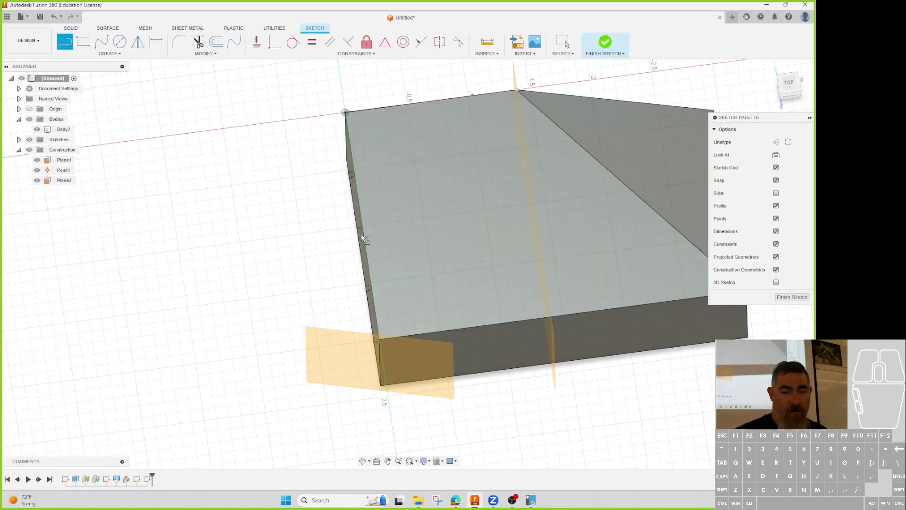
click(368, 248)
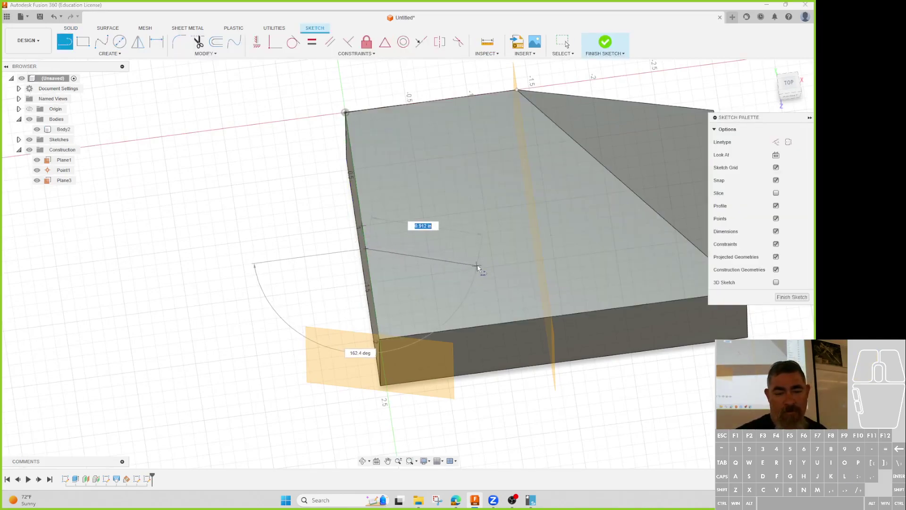
click(482, 279)
key(Escape)
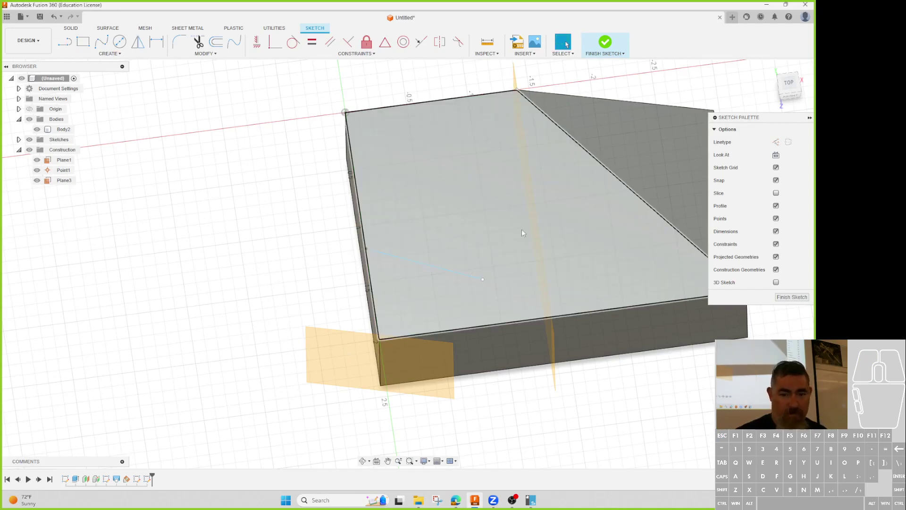
click(578, 143)
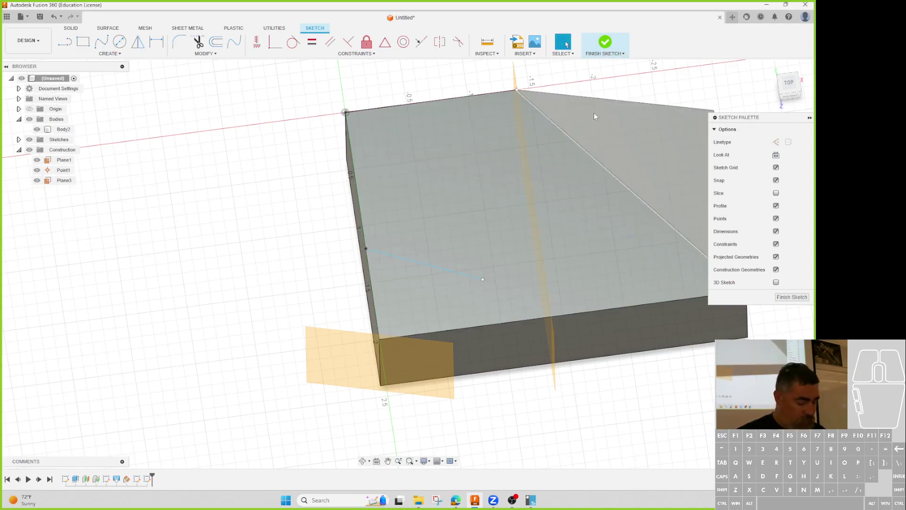
click(605, 42)
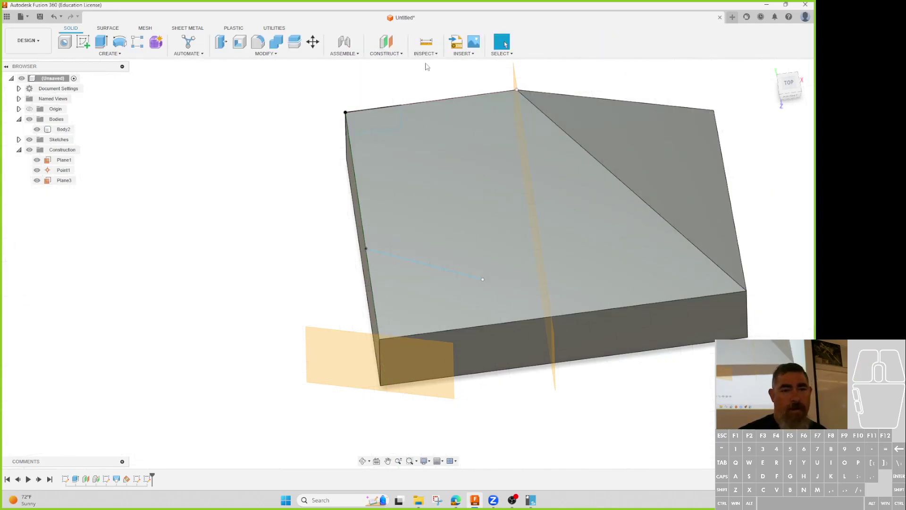
- Create a Plane at Angle through the new sketch line, standing perpendicular to the box's top face
click(386, 54)
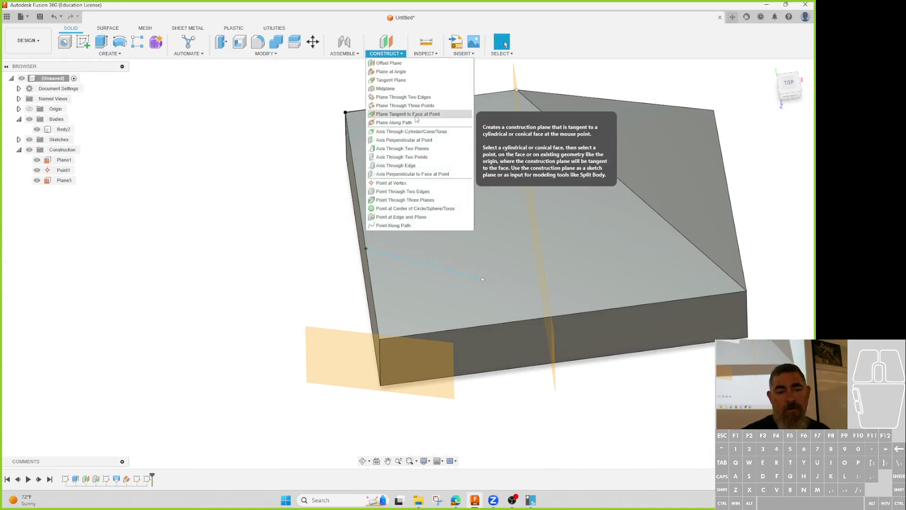
click(406, 73)
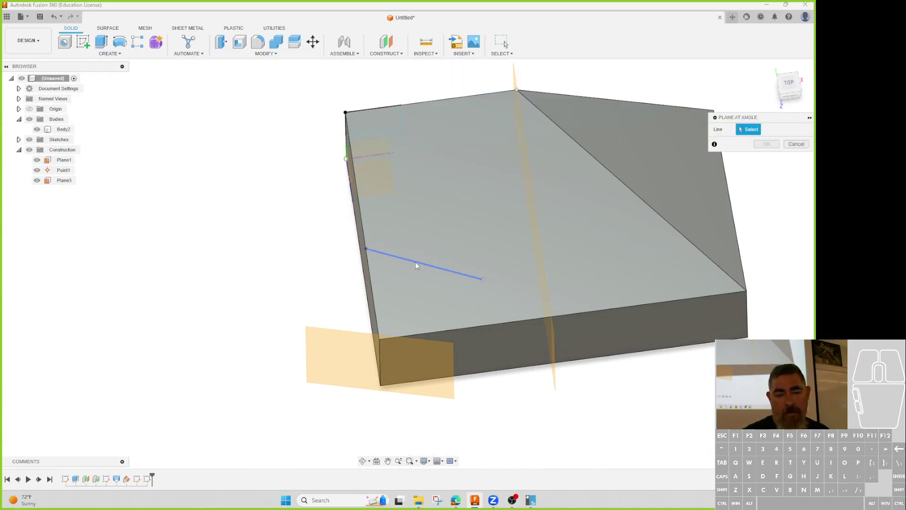
click(416, 264)
shift+middle_drag(530, 338, 611, 320)
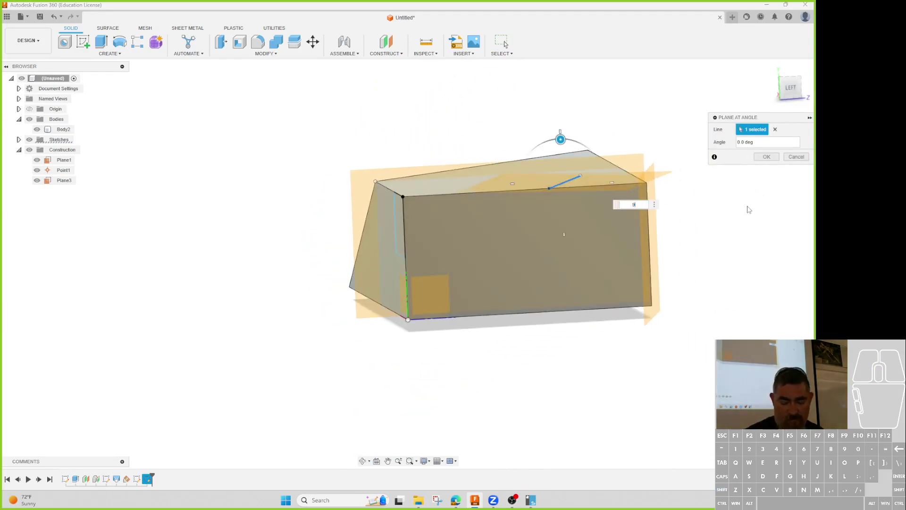
key(Return)
- Move the free endpoint of the slanted sketch line onto the front edge of the box's top face
shift+middle_drag(743, 217, 456, 148)
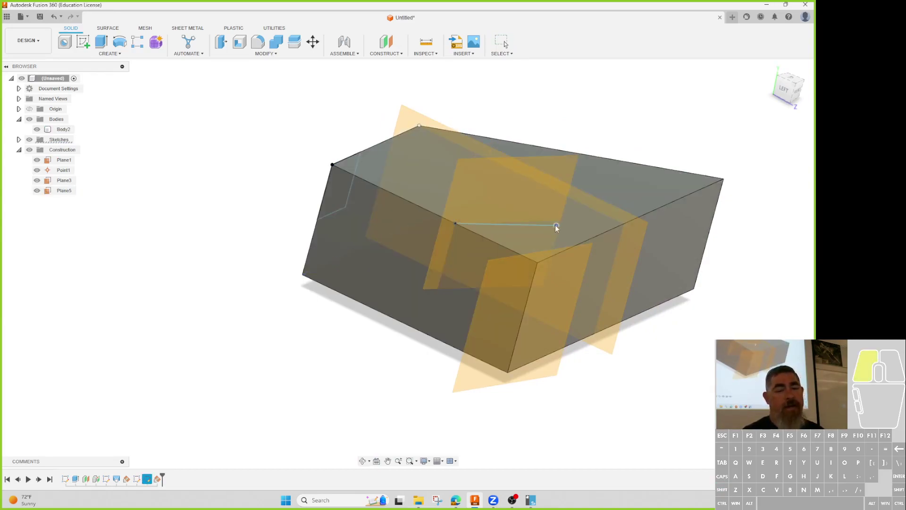
shift+middle_drag(248, 351, 277, 358)
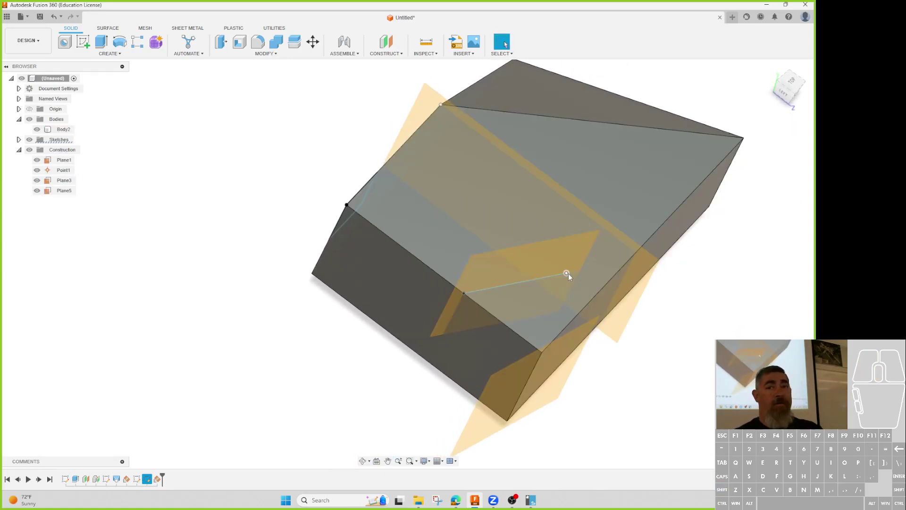
mouse_move(566, 275)
mouse_down()
mouse_move(572, 284)
mouse_move(554, 251)
mouse_move(568, 282)
mouse_move(555, 253)
mouse_move(601, 293)
mouse_move(590, 307)
mouse_move(636, 257)
mouse_move(583, 324)
mouse_up()
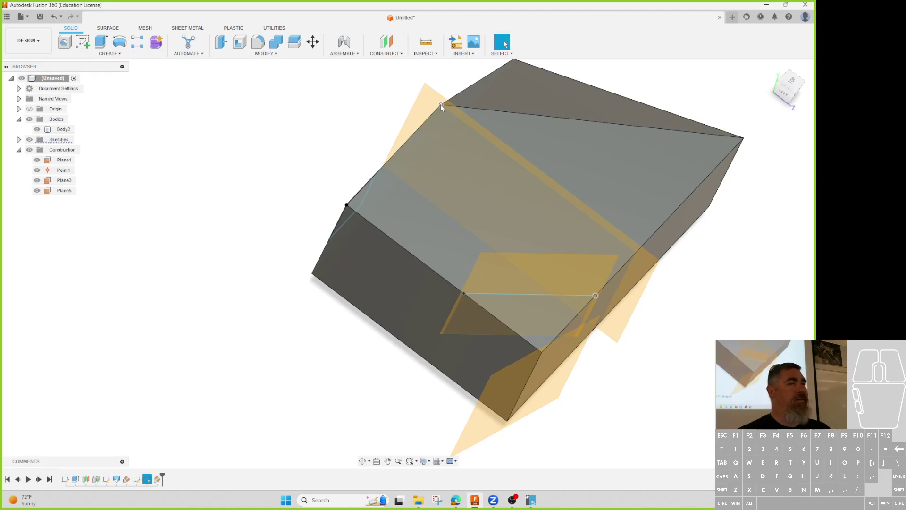
click(397, 139)
click(366, 155)
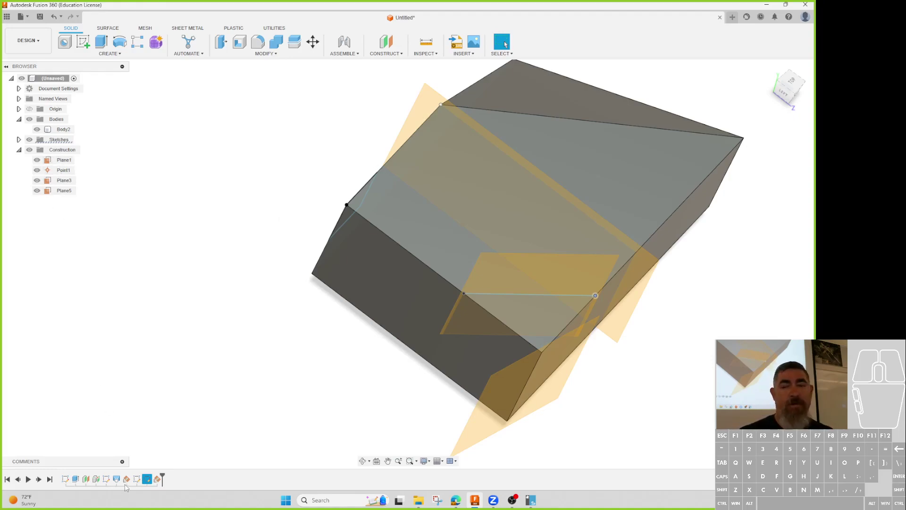
- Hide all construction planes and points
click(29, 150)
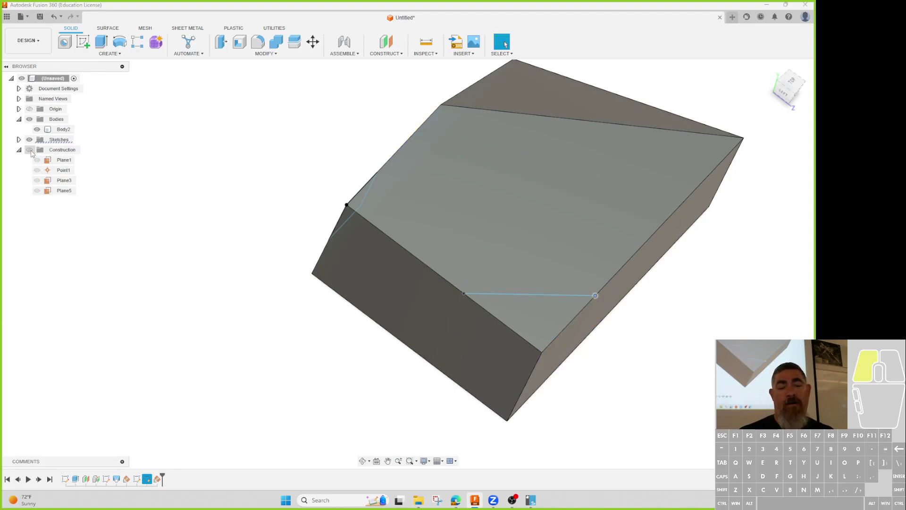
click(29, 150)
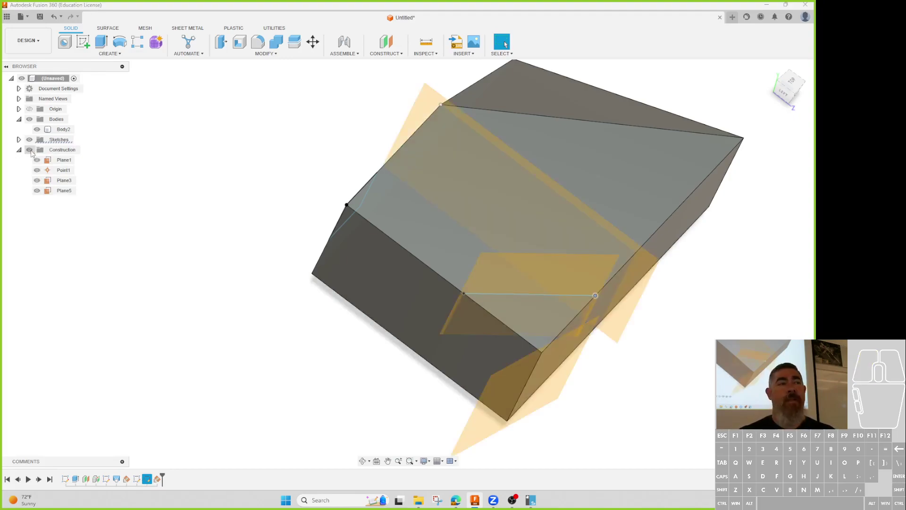
click(29, 150)
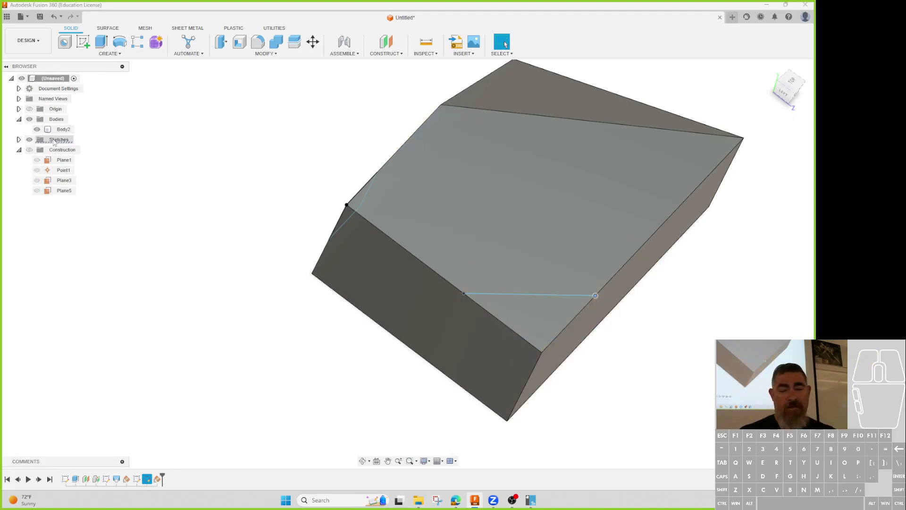
- Remove the small rectangle sketch from the box's rear face
click(557, 266)
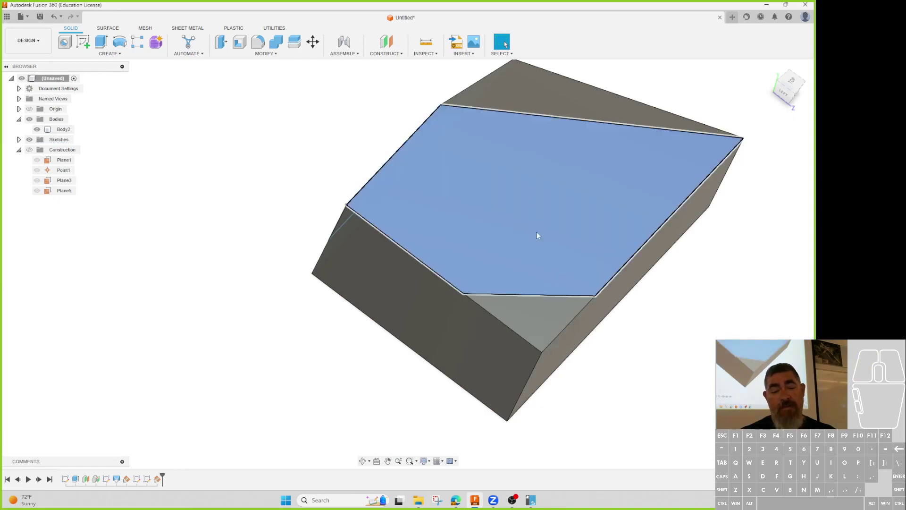
shift+middle_drag(374, 341, 333, 368)
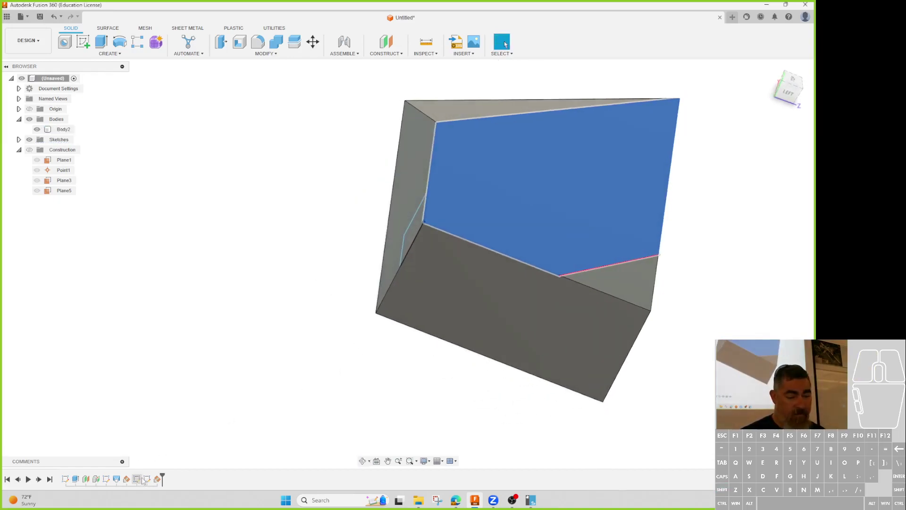
key(ctrl+z)
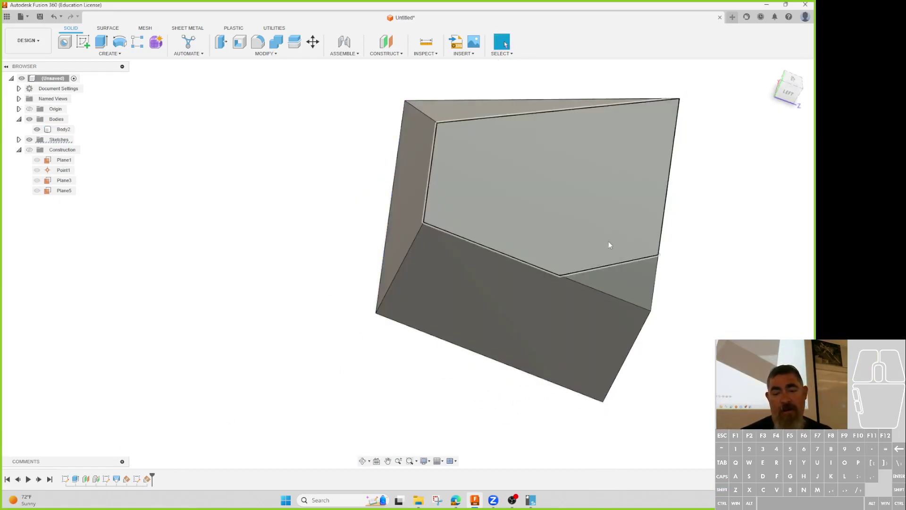
- Shift the sketch line's endpoint slightly along the front edge of the top face, keeping the construction geometry hidden
click(29, 150)
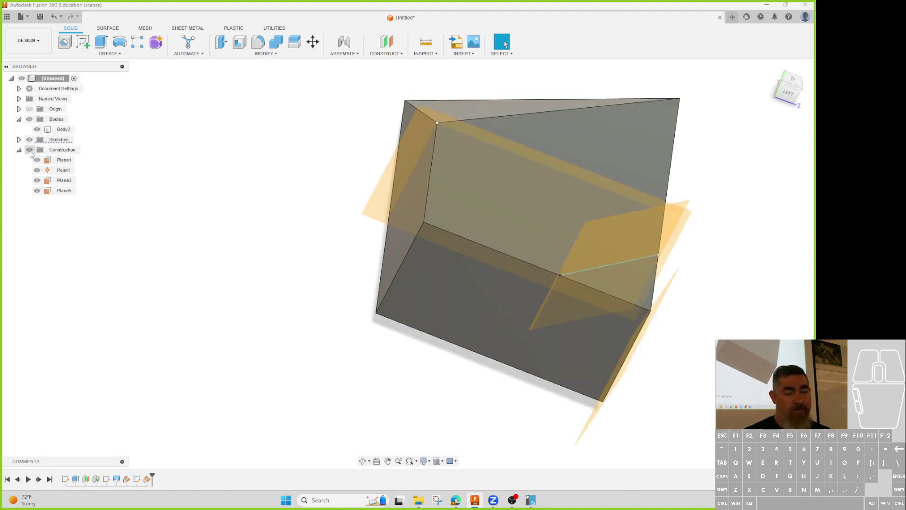
click(30, 150)
mouse_move(283, 340)
shift+middle_down()
mouse_move(251, 352)
mouse_move(265, 349)
shift+middle_up()
drag(595, 242, 602, 239)
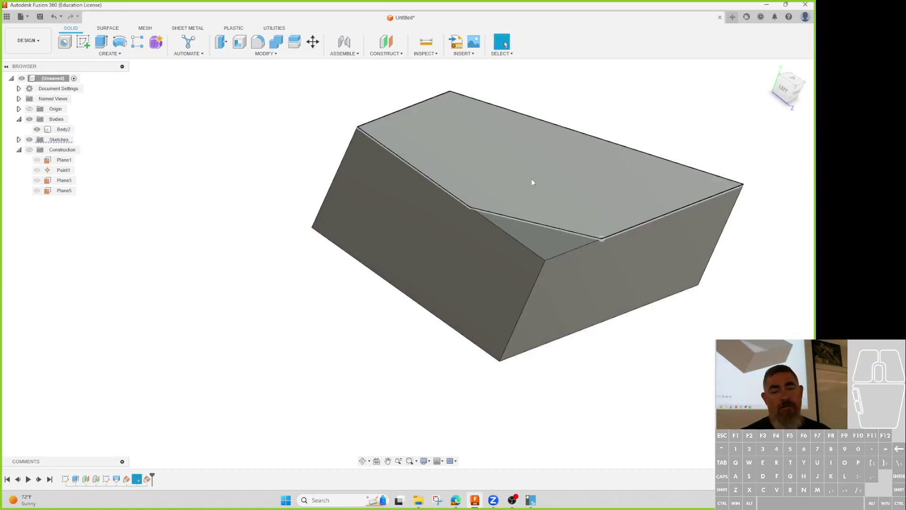
click(83, 41)
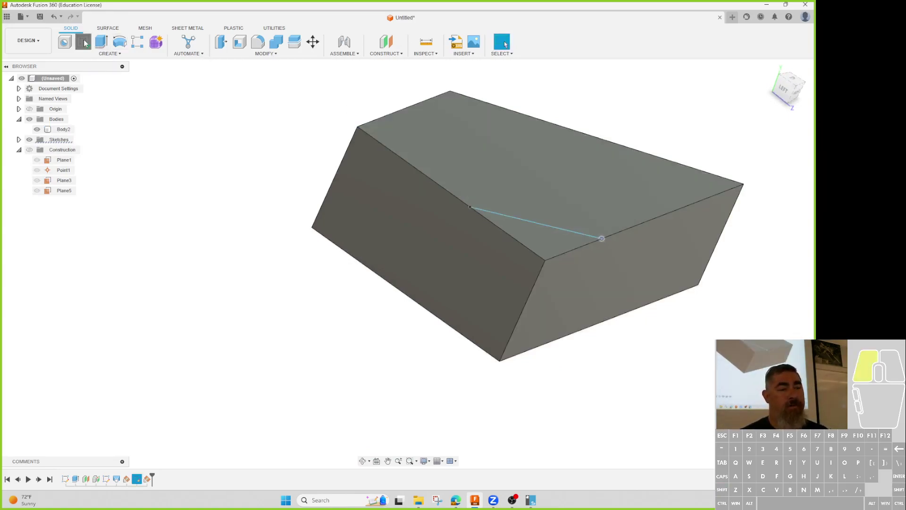
click(518, 158)
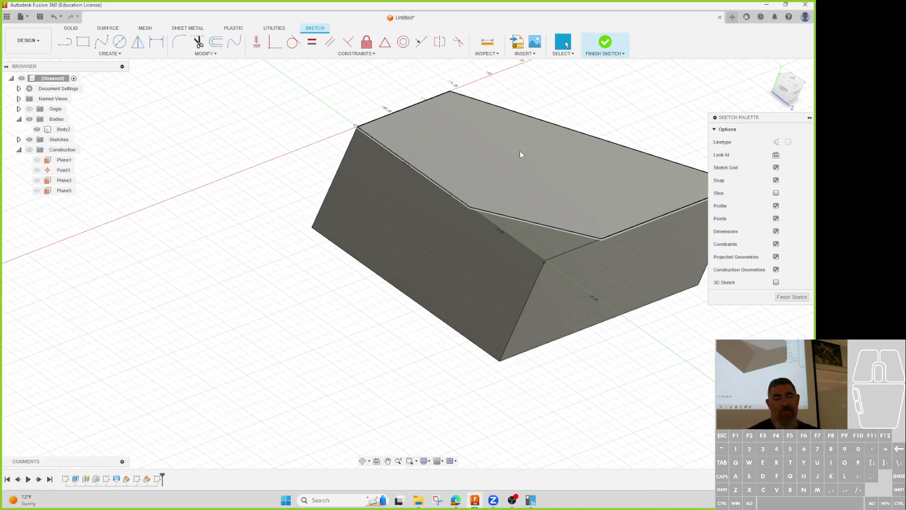
click(519, 151)
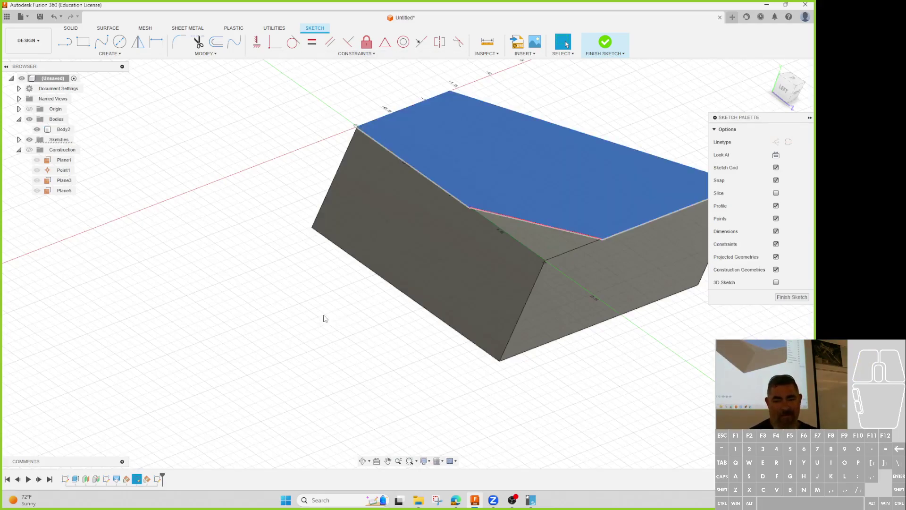
click(269, 360)
key(ctrl+z)
key(ctrl+z)
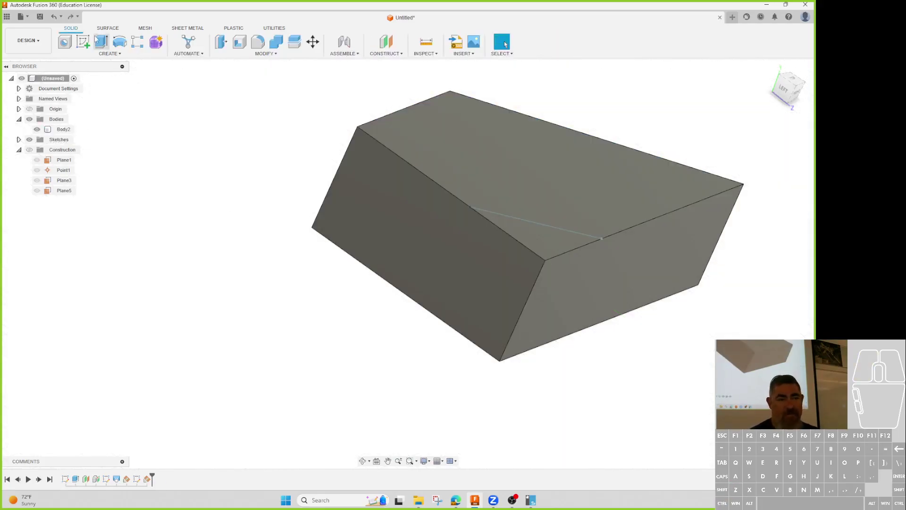
click(83, 41)
click(596, 228)
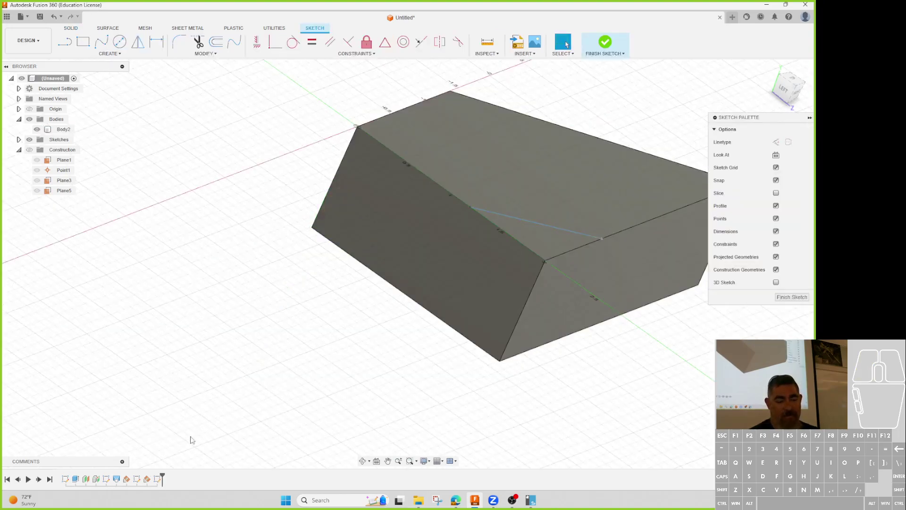
key(ctrl+z)
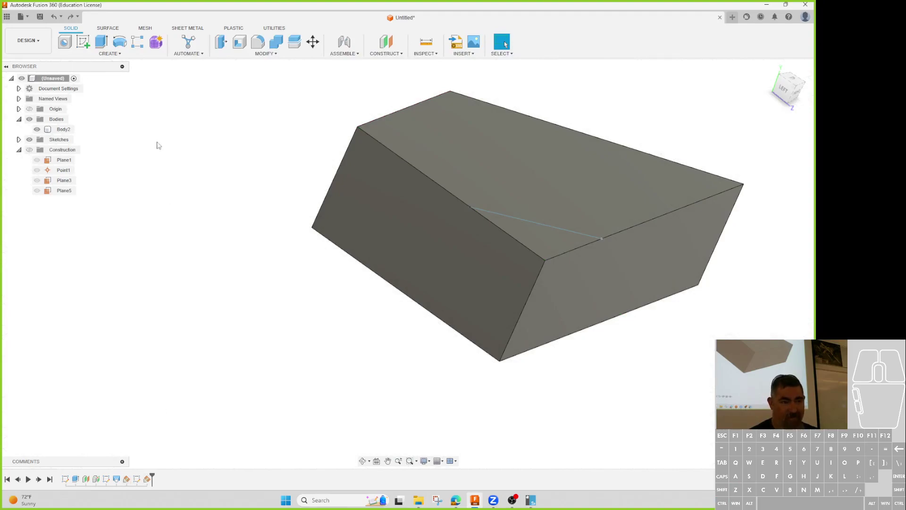
- Sketch a narrow rectangle in the middle of the box's top face and finish the sketch
click(83, 42)
click(601, 212)
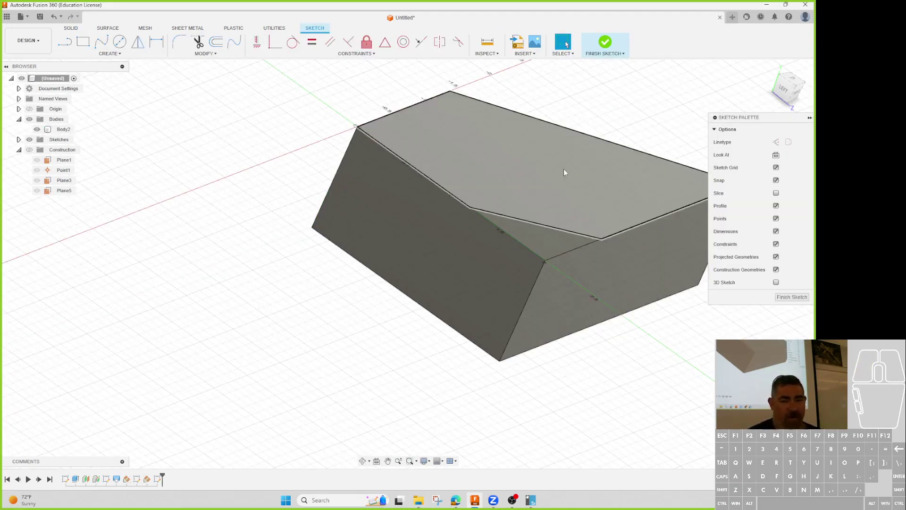
click(83, 42)
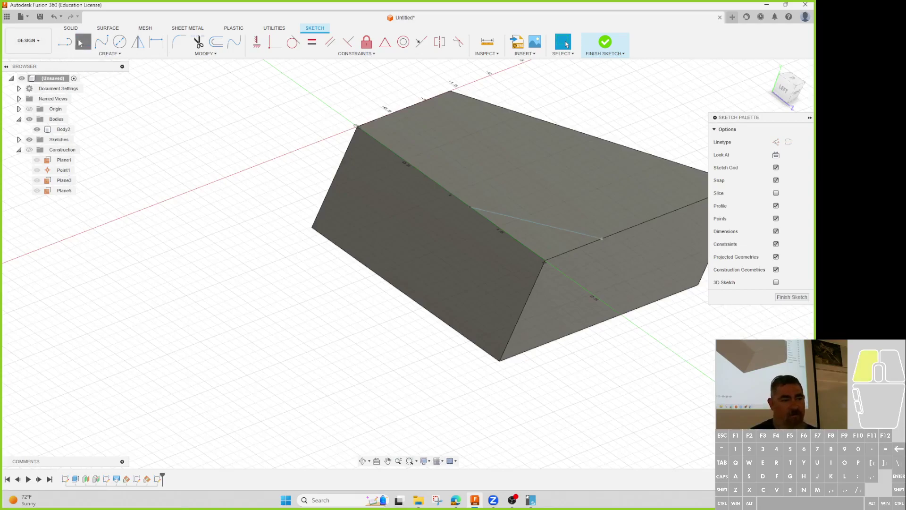
click(505, 128)
click(556, 193)
click(605, 42)
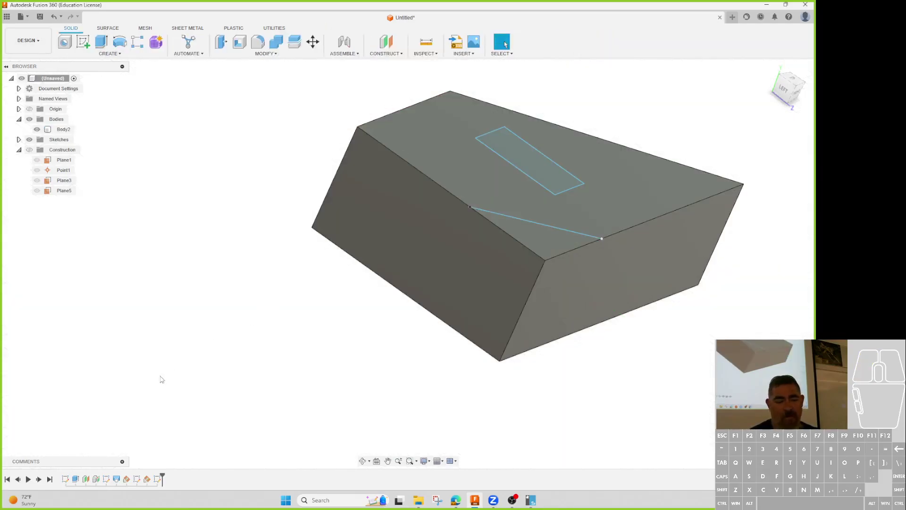
- Delete the slanted line sketch despite its dependent features, and remove the angled plane that was built on it
click(137, 479)
key(Delete)
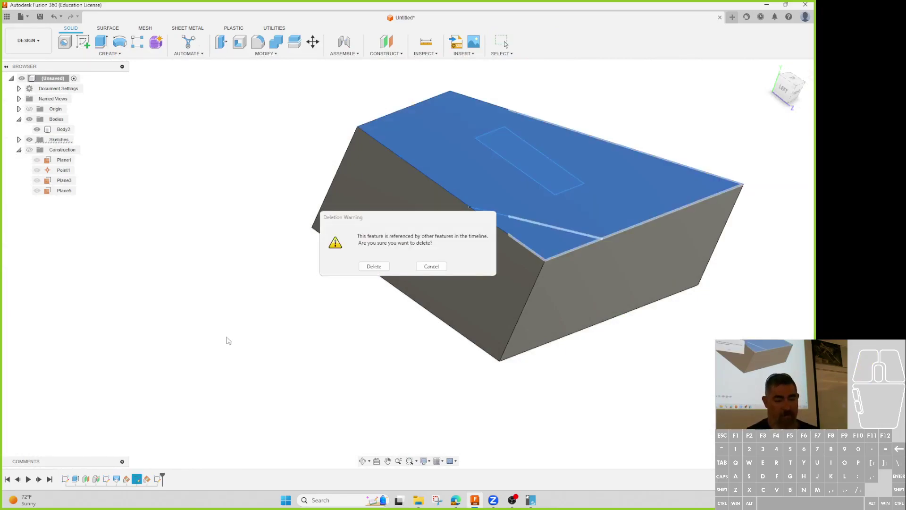
click(380, 268)
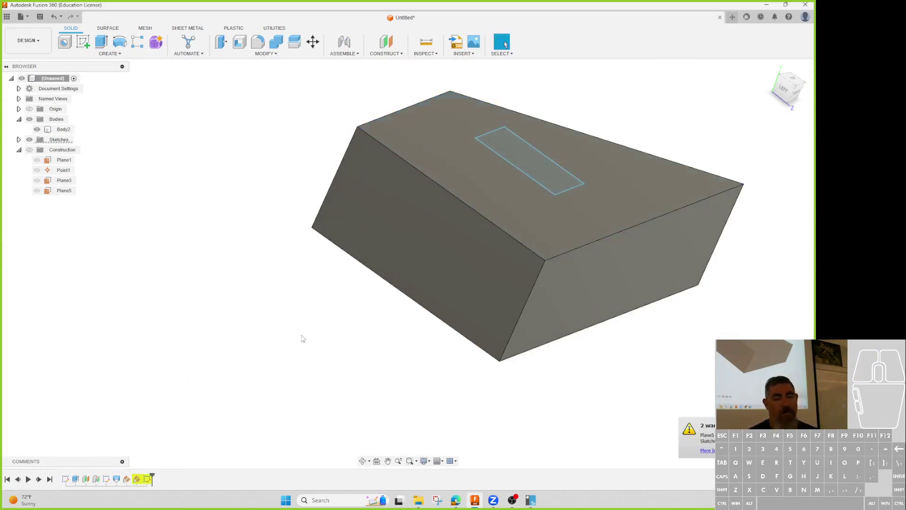
double_click(138, 479)
key(Escape)
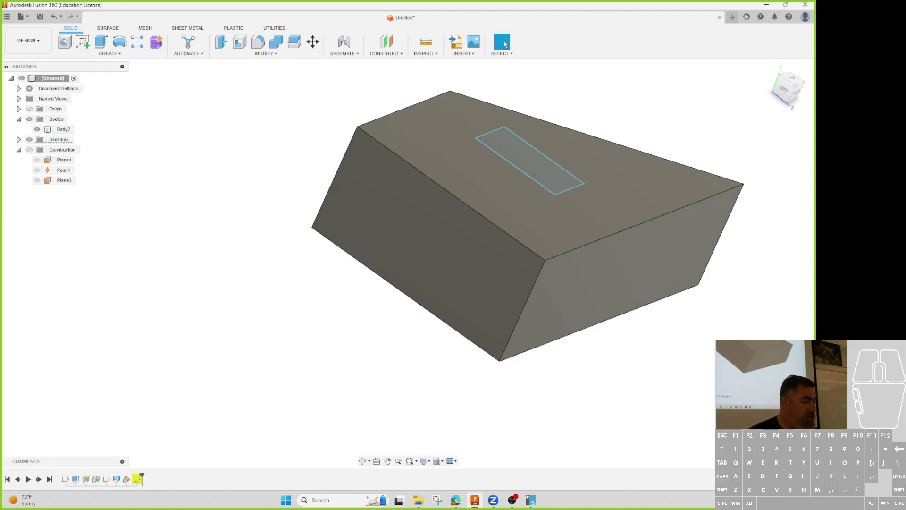
- Switch to NetSupport School and start showing monitor 2 to all student clients
click(531, 500)
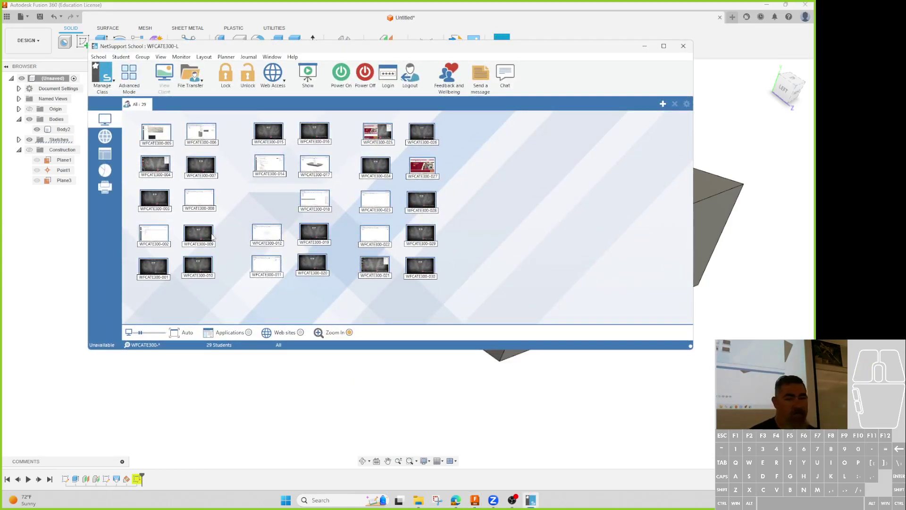
click(307, 75)
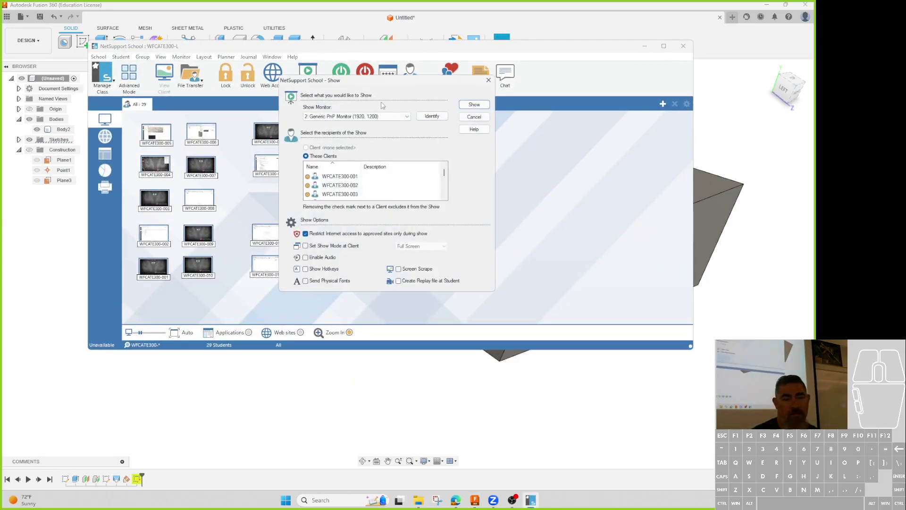
click(468, 102)
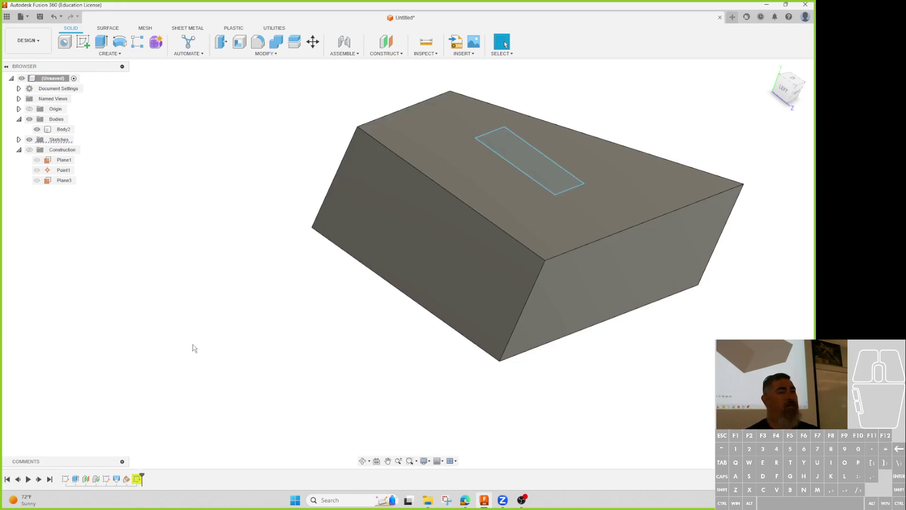
- Review the warning on the rectangle sketch in the timeline and close its details
right_click(138, 480)
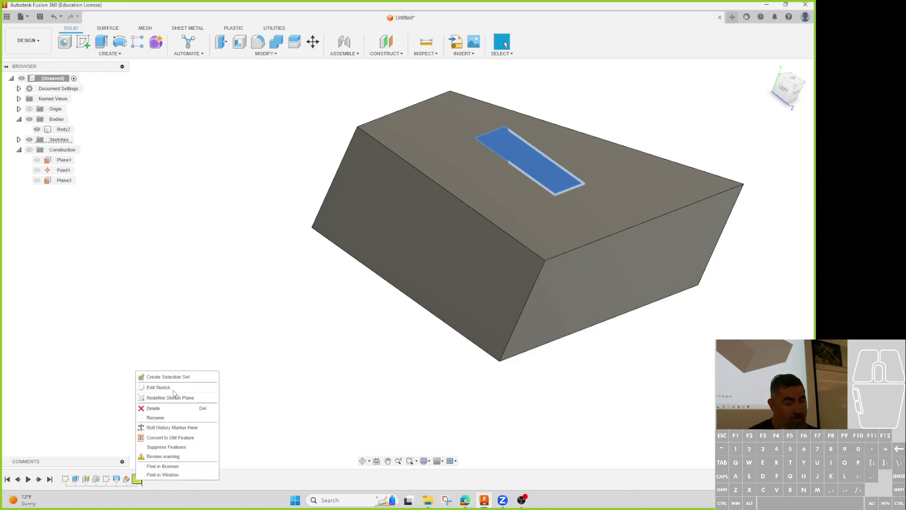
click(188, 456)
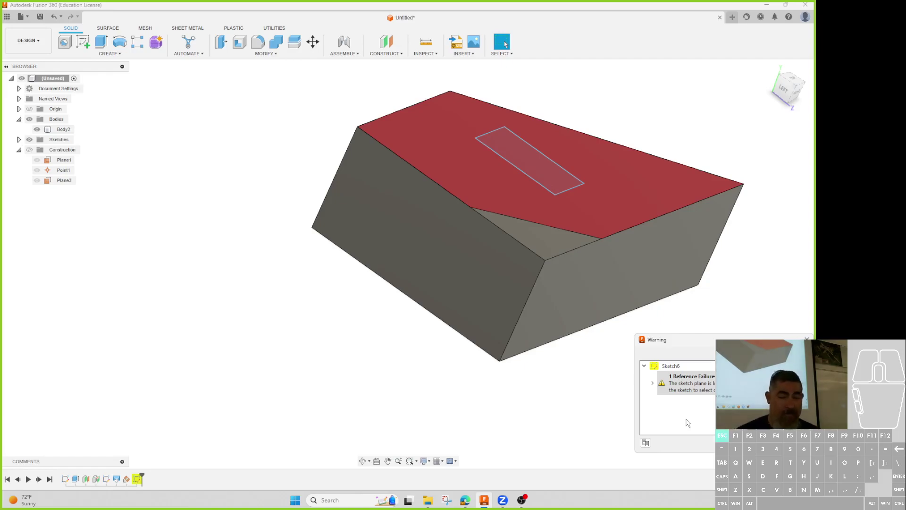
click(685, 421)
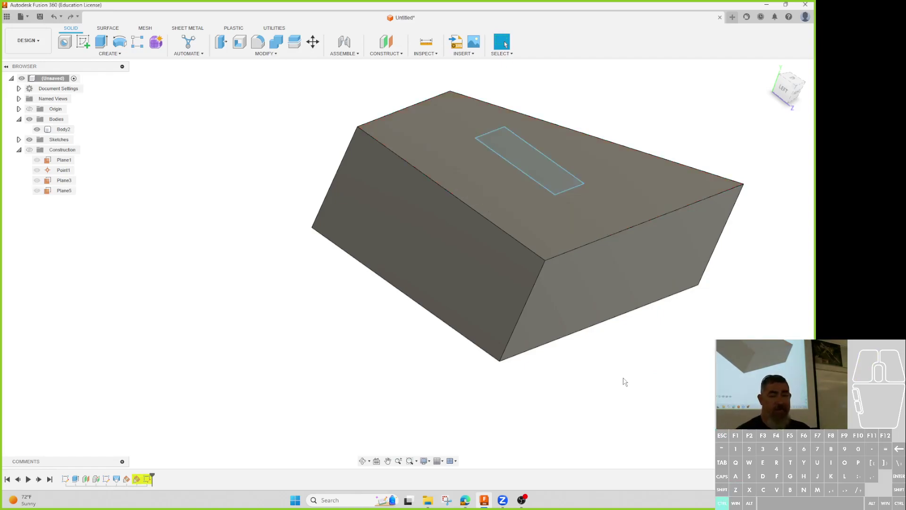
- Undo the deletions of the angled plane and the line sketch, and undo the rectangle sketch as well
key(ctrl+z)
key(ctrl+z)
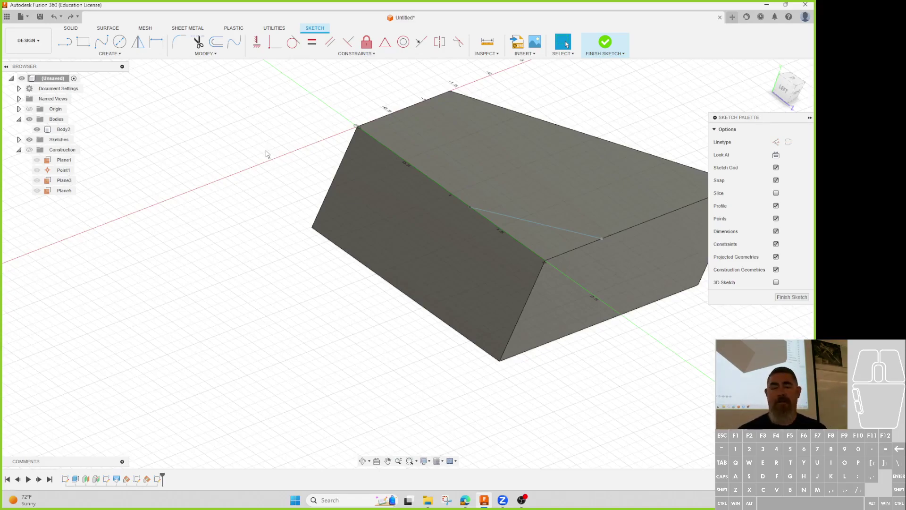
key(ctrl+z)
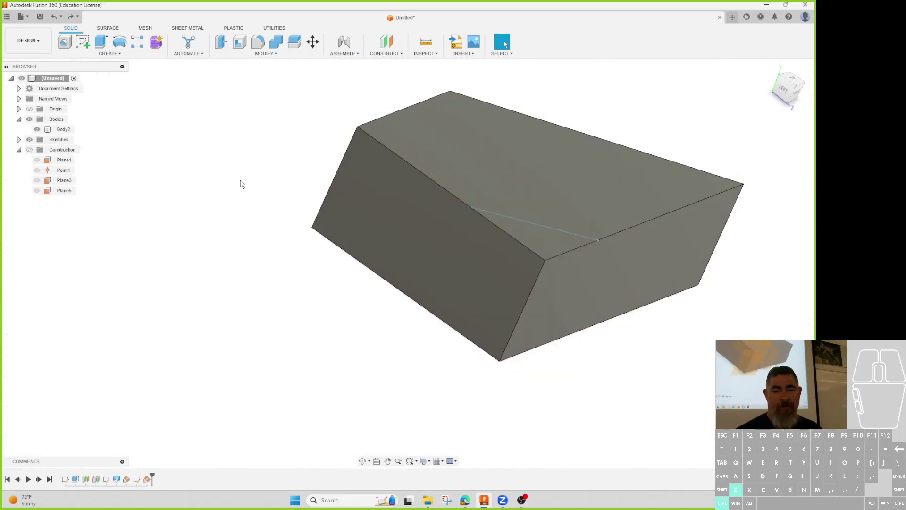
- Sketch a circle on the box's top face, behind the slanted line, and finish the sketch
click(83, 42)
click(448, 154)
key(c)
click(469, 155)
click(480, 175)
click(604, 42)
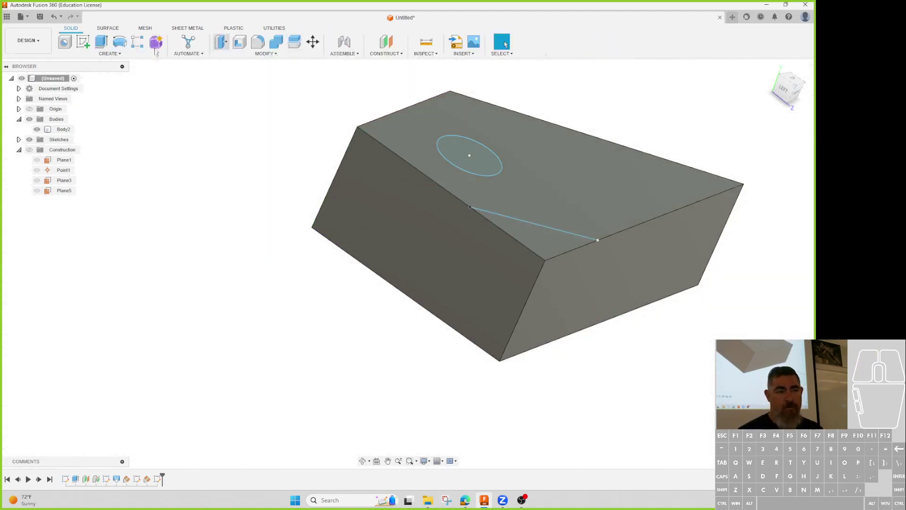
- Extrude the circle upward from the top face into a cylinder joined to the box
click(101, 41)
click(449, 166)
drag(483, 138, 493, 92)
click(766, 254)
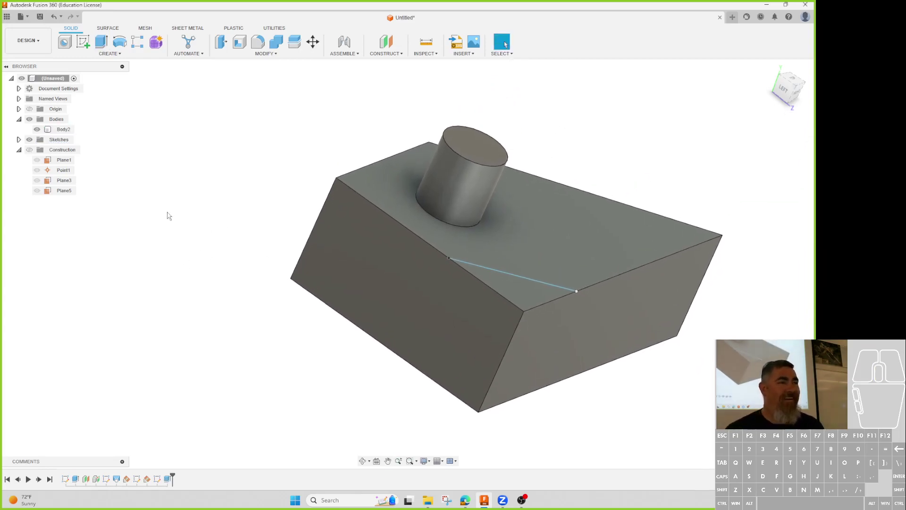
mouse_move(188, 192)
shift+middle_down()
mouse_move(224, 188)
mouse_move(194, 191)
shift+middle_up()
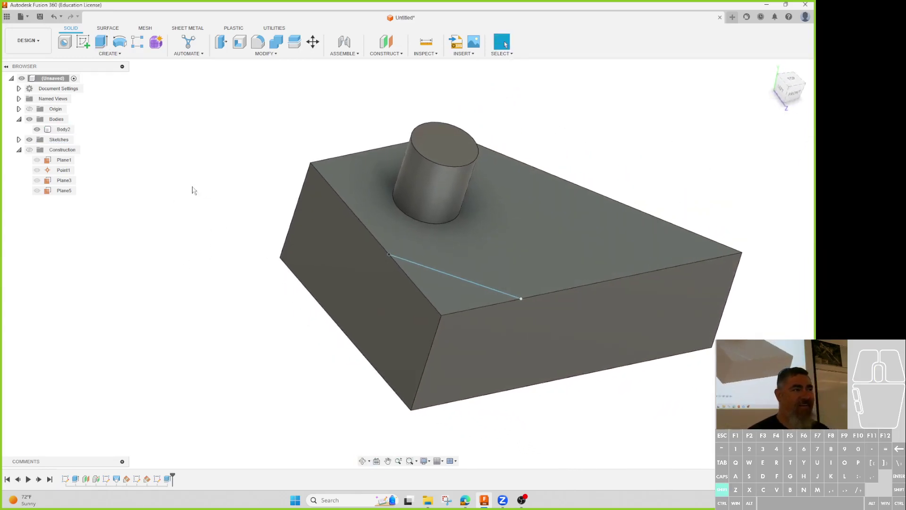
shift+middle_drag(279, 165, 304, 184)
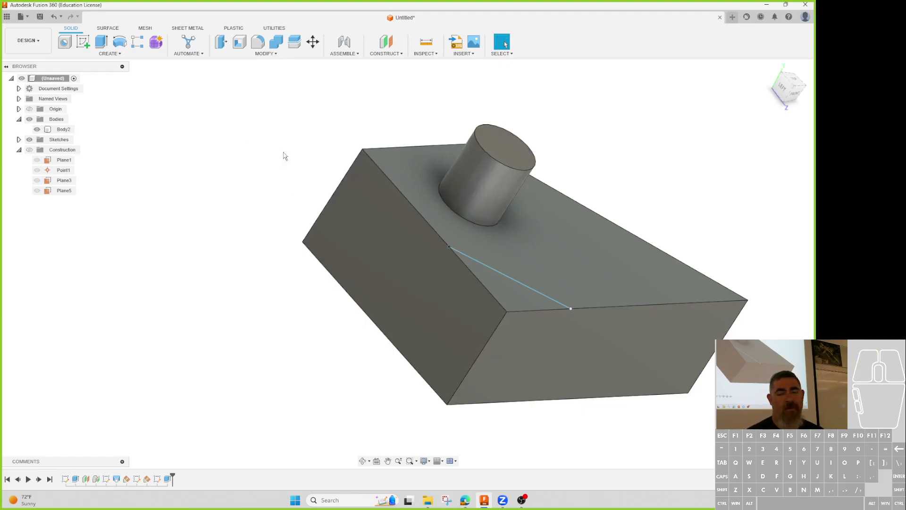
shift+middle_drag(286, 169, 262, 182)
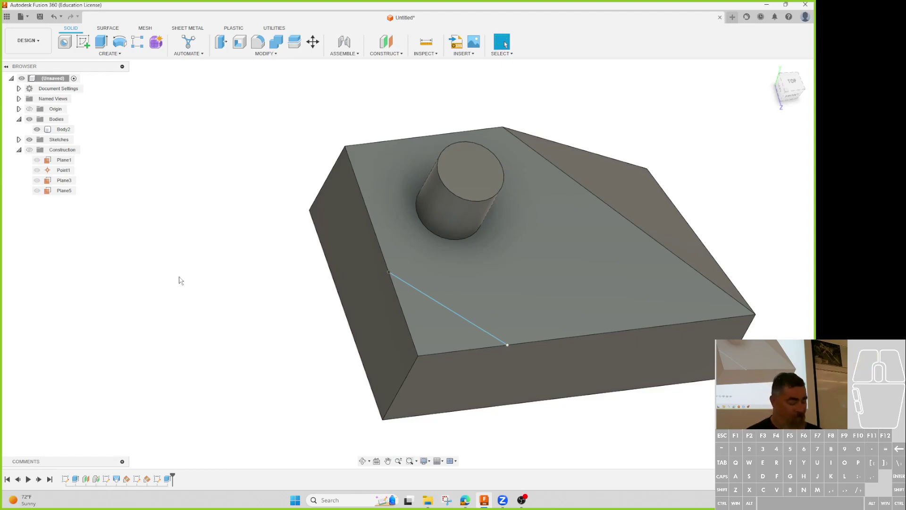
shift+middle_drag(225, 259, 255, 222)
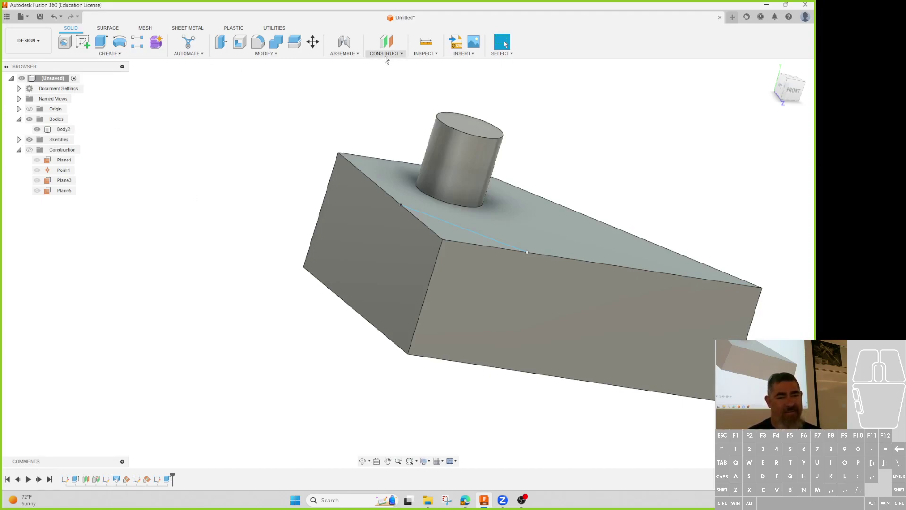
- Place a hole on the cylinder's curved side face and set its diameter to 0.2 in
click(64, 41)
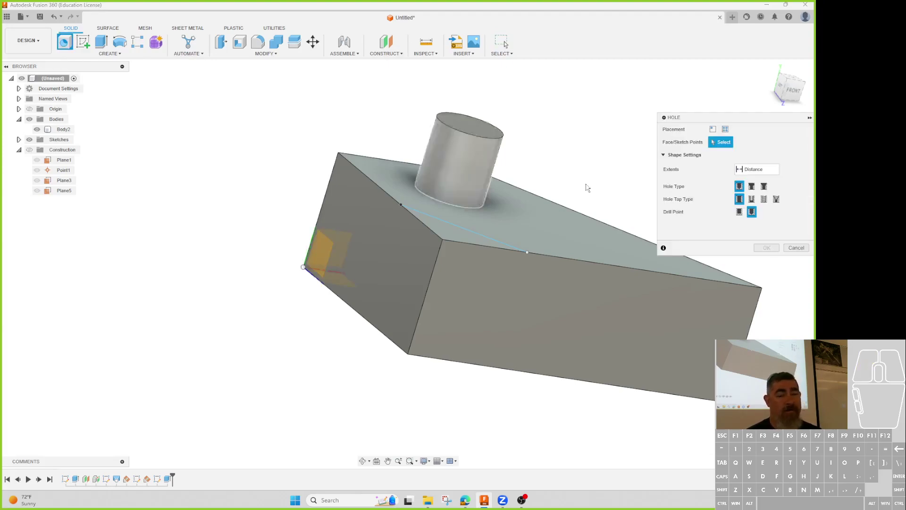
click(483, 173)
mouse_move(476, 160)
mouse_down()
mouse_move(432, 161)
mouse_move(437, 184)
mouse_move(455, 166)
mouse_move(452, 156)
mouse_up()
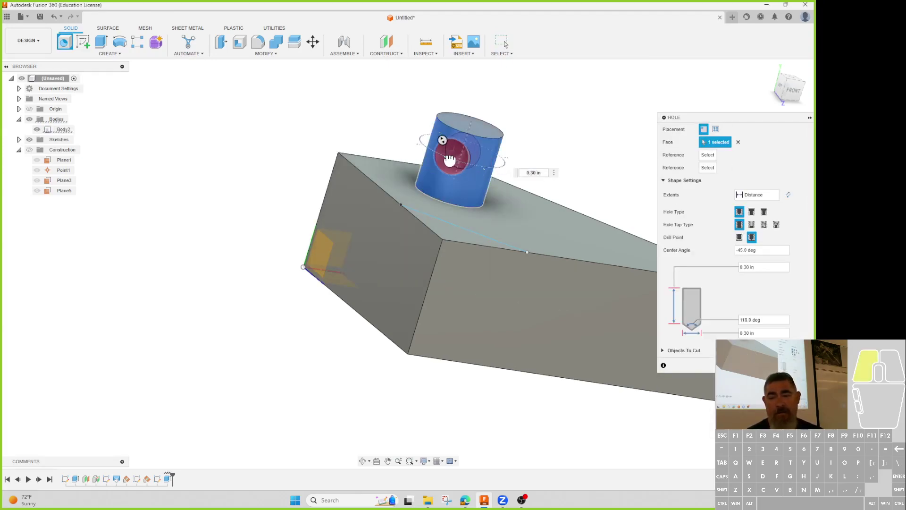
shift+middle_drag(617, 156, 621, 199)
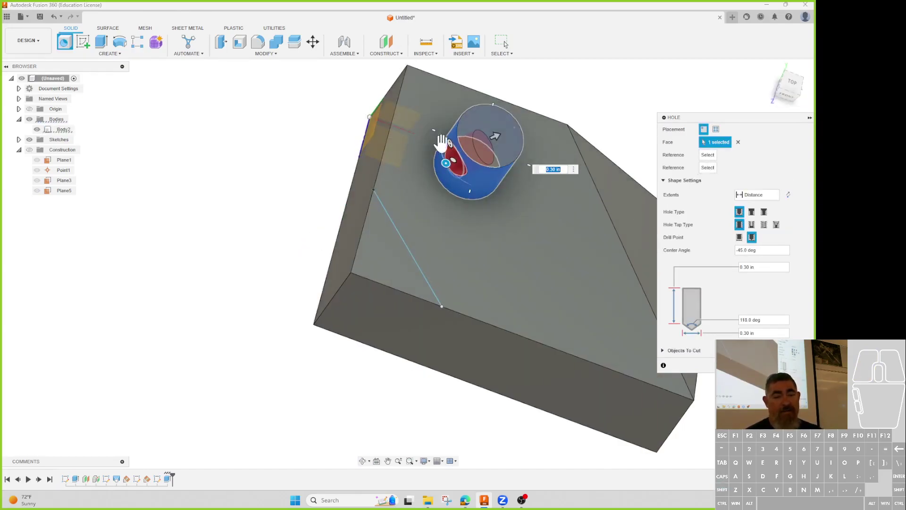
text(.2)
key(Tab)
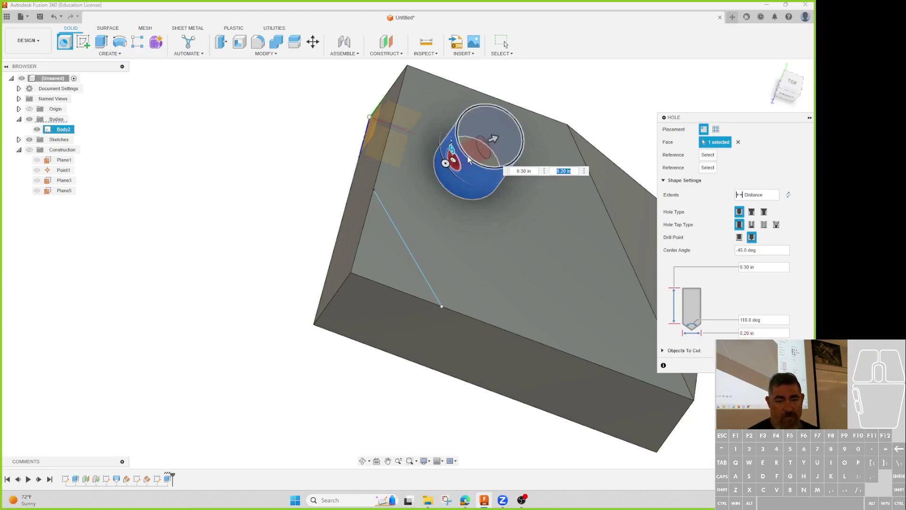
- Try to reposition the hole on the cylinder's curved face using its handles and references, and cancel the hole
drag(450, 160, 474, 161)
shift+middle_drag(474, 162, 453, 131)
drag(451, 125, 455, 137)
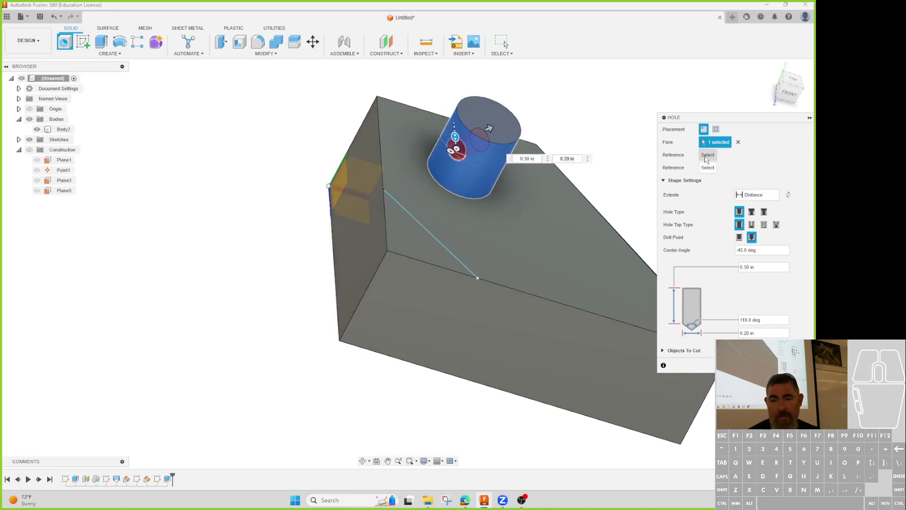
key(ctrl+z)
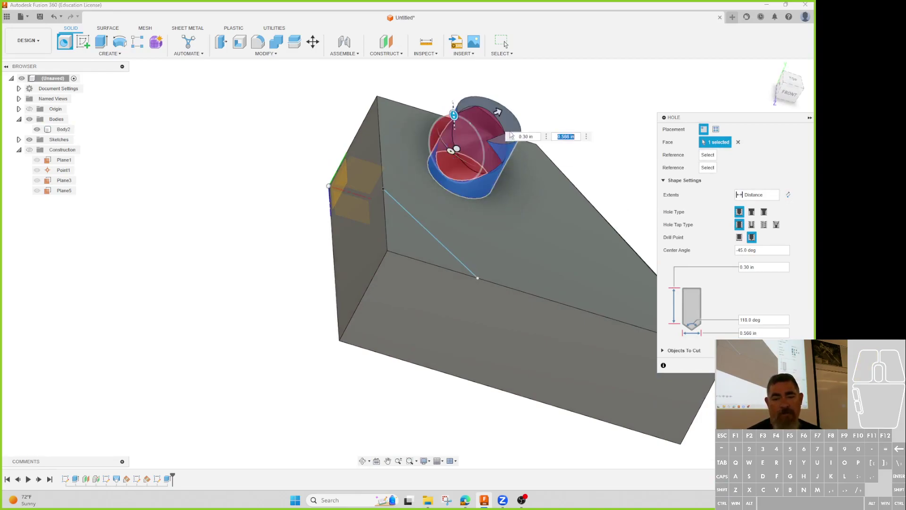
drag(496, 129, 519, 142)
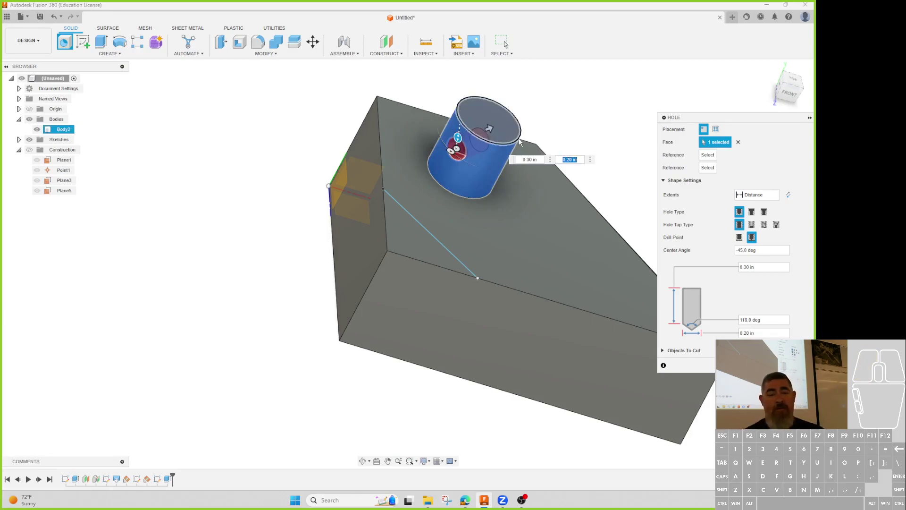
mouse_move(456, 151)
mouse_down()
mouse_move(493, 168)
mouse_move(443, 155)
mouse_move(439, 145)
mouse_move(454, 144)
mouse_up()
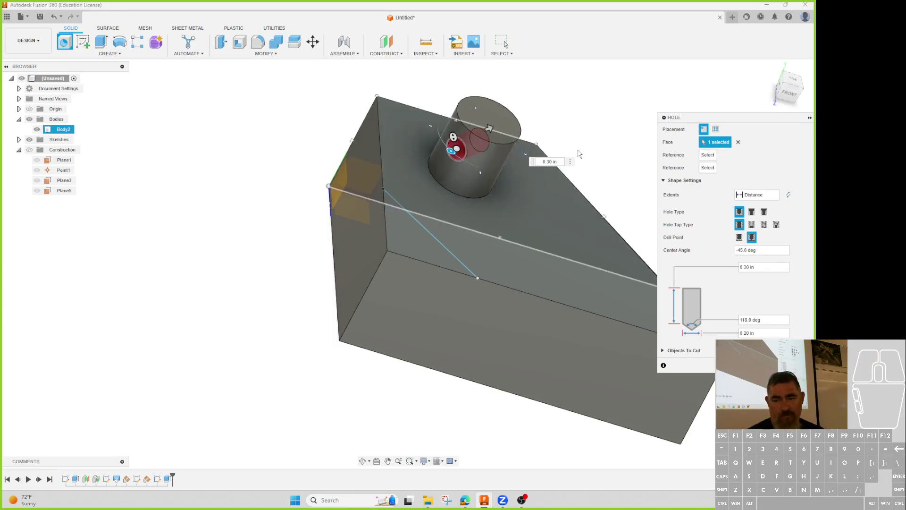
click(707, 166)
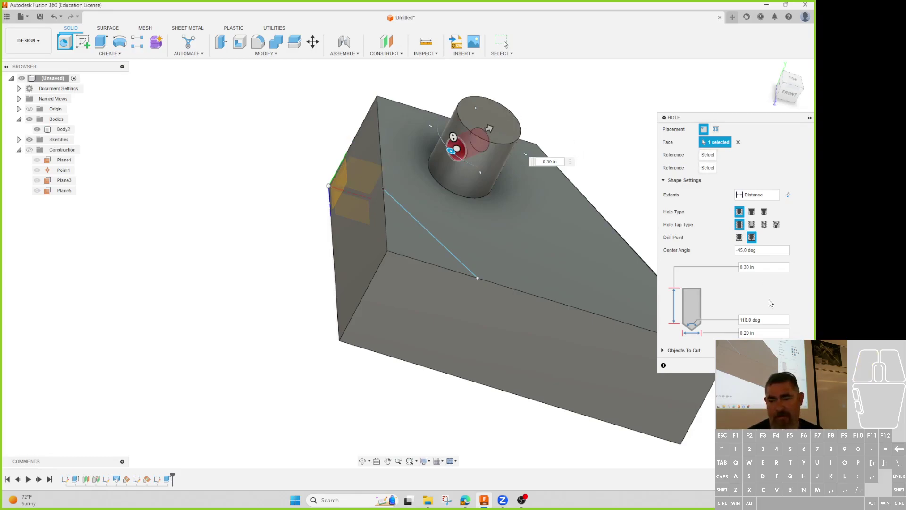
key(Escape)
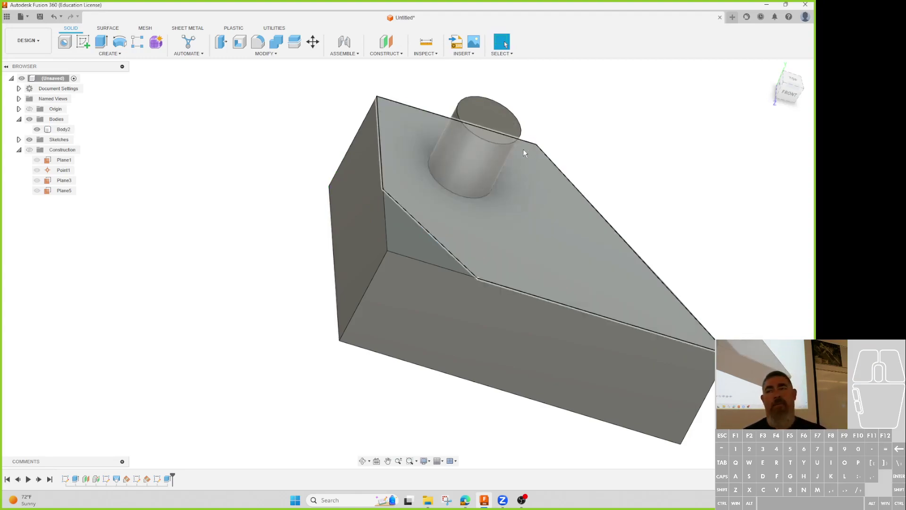
- Start a tangent plane on the cylinder's side face, reference it to the box's short side face, and rotate it to 50 degrees
shift+middle_drag(363, 112, 386, 97)
click(392, 54)
click(395, 80)
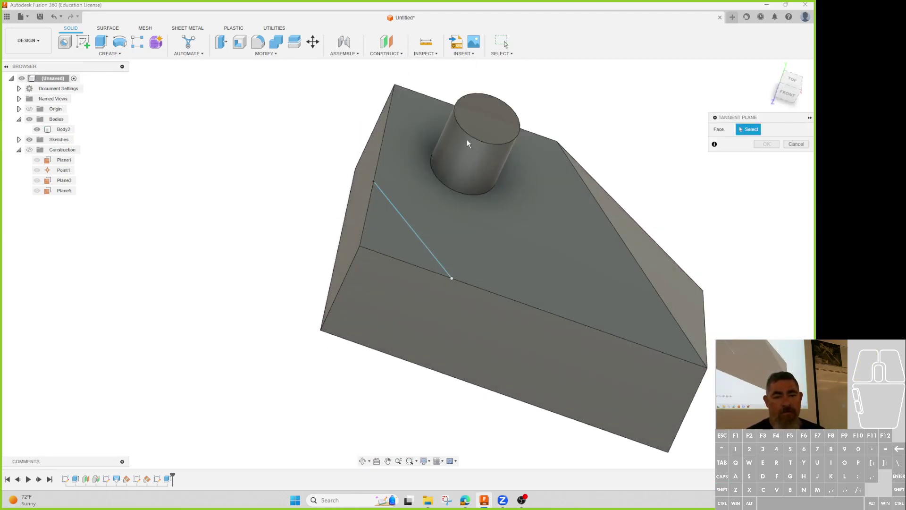
click(471, 163)
shift+middle_drag(264, 189, 265, 208)
shift+middle_drag(593, 152, 354, 200)
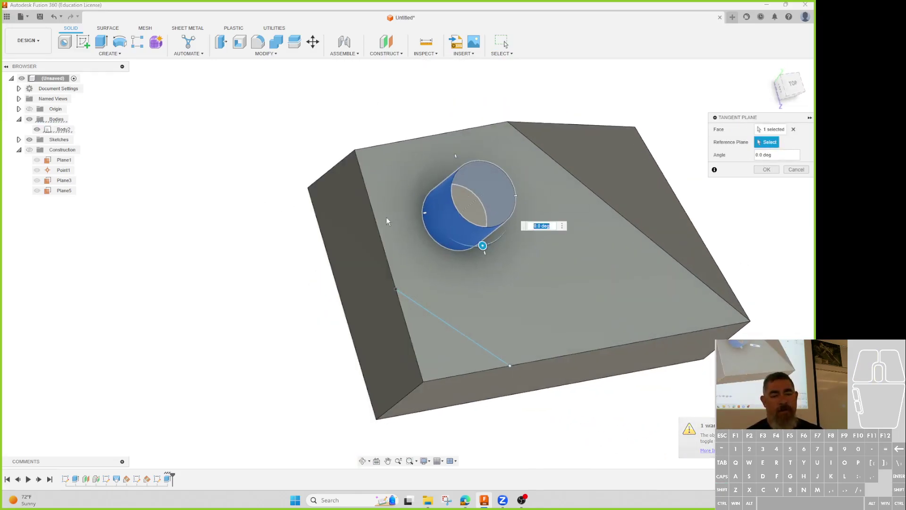
click(370, 242)
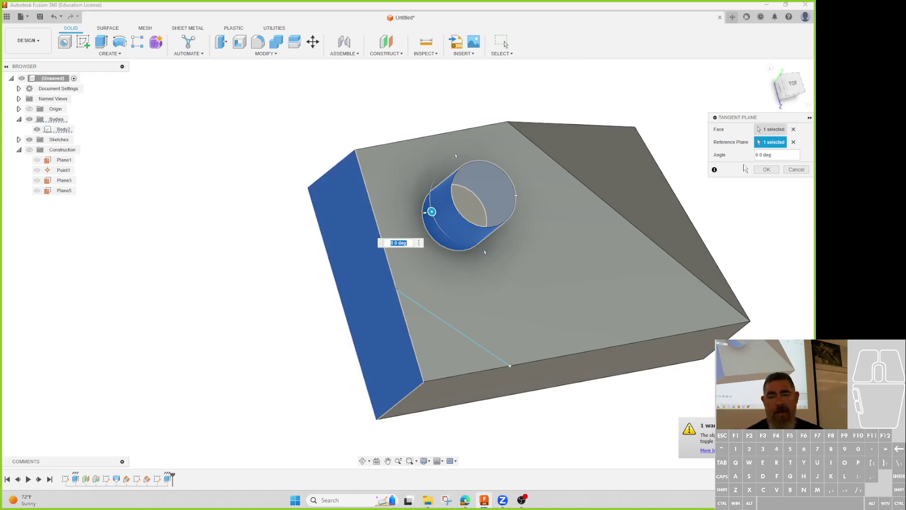
click(432, 213)
drag(431, 212, 455, 240)
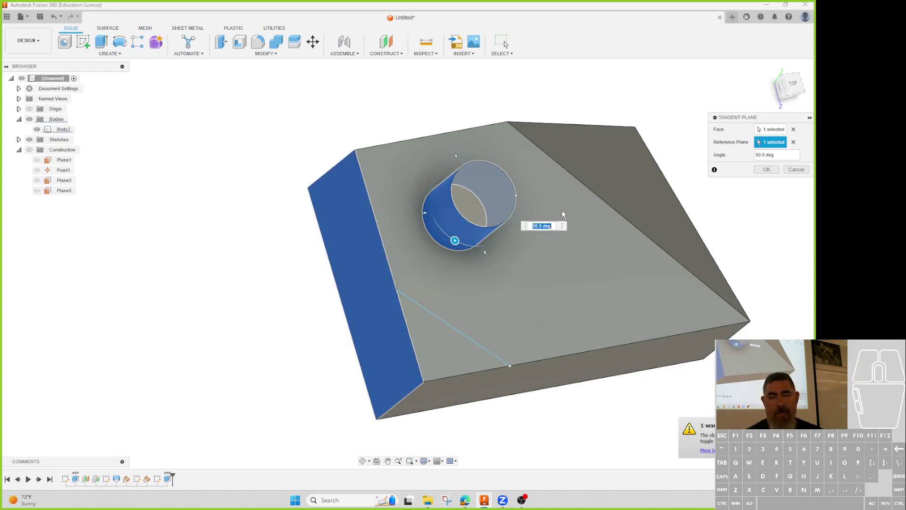
- Show the construction group with its earlier planes and point hidden, and rotate the tangent plane preview to about 20 degrees
click(29, 150)
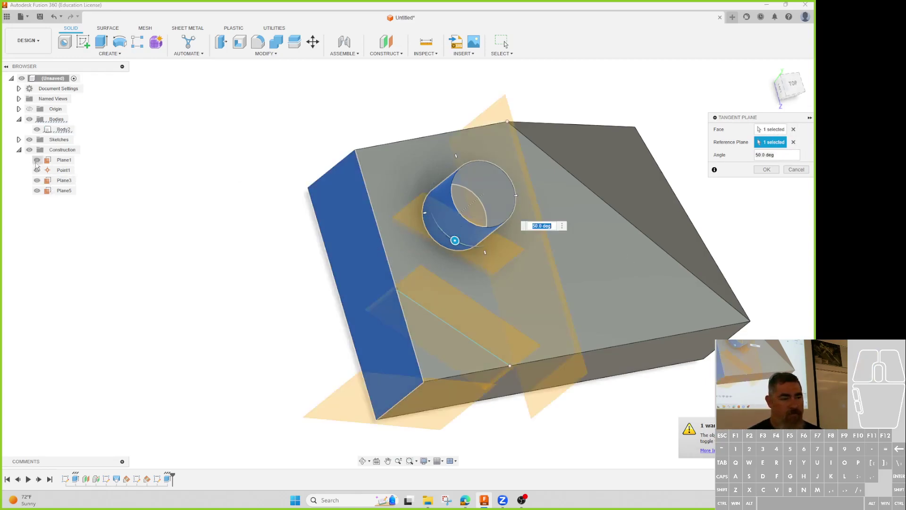
click(36, 180)
shift+middle_drag(247, 259, 231, 272)
drag(433, 221, 405, 208)
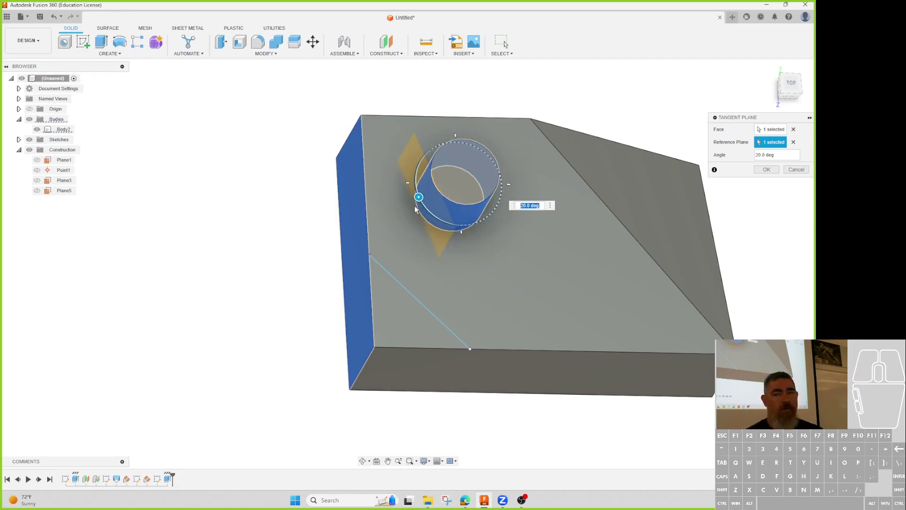
- Change the reference to the box's long front face, set the tangent plane's angle to -45 degrees, and create the plane
click(794, 142)
click(579, 376)
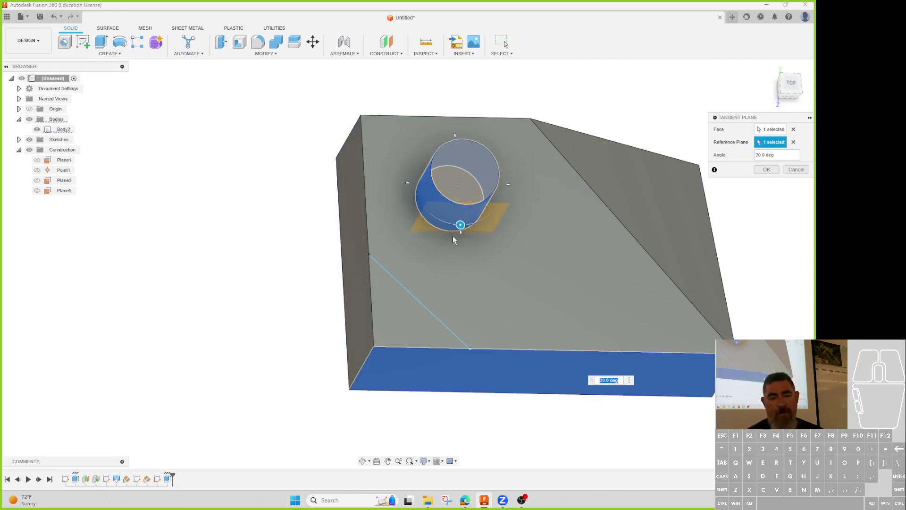
drag(459, 227, 432, 208)
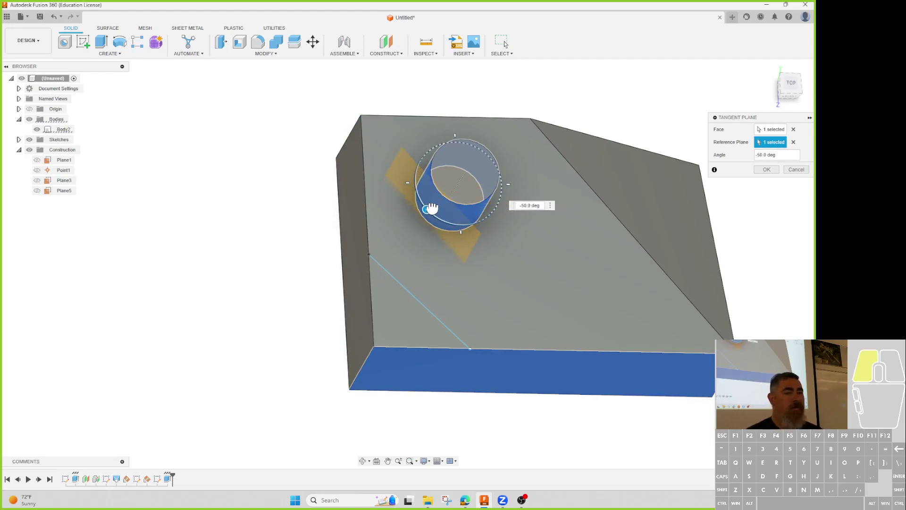
drag(432, 208, 429, 211)
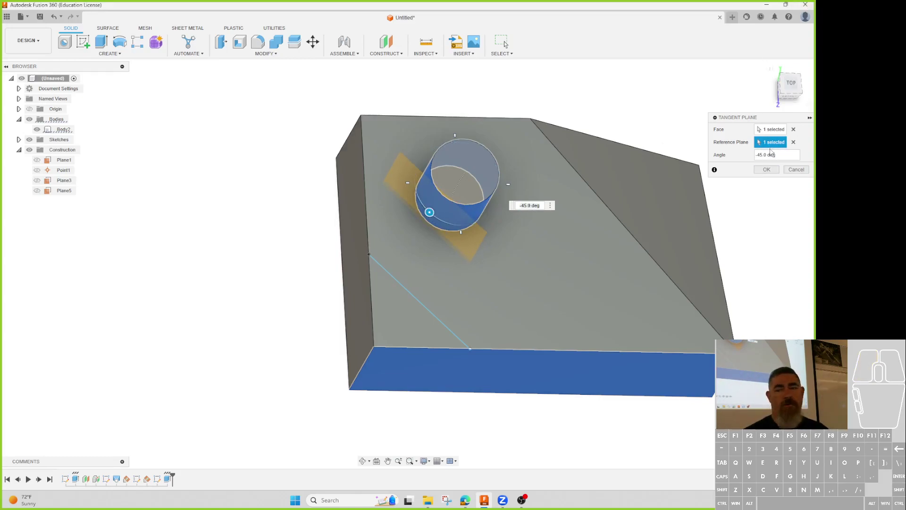
click(793, 142)
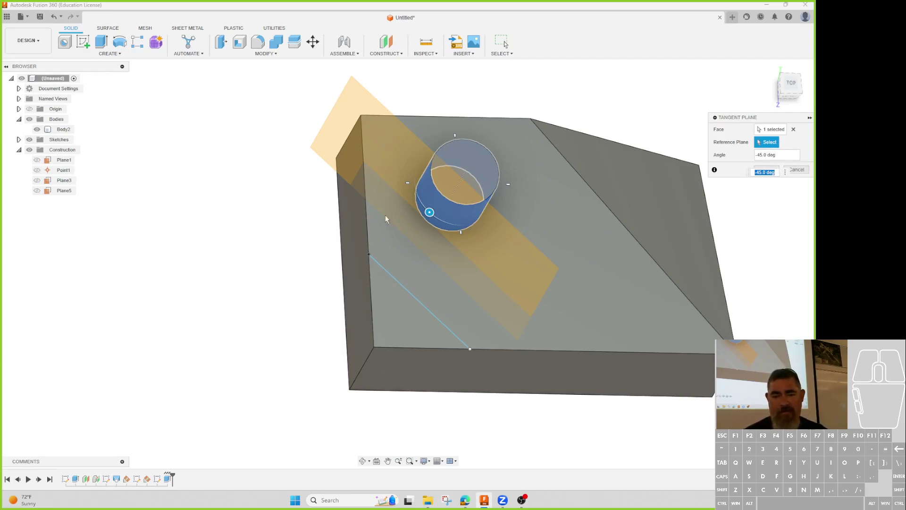
click(473, 377)
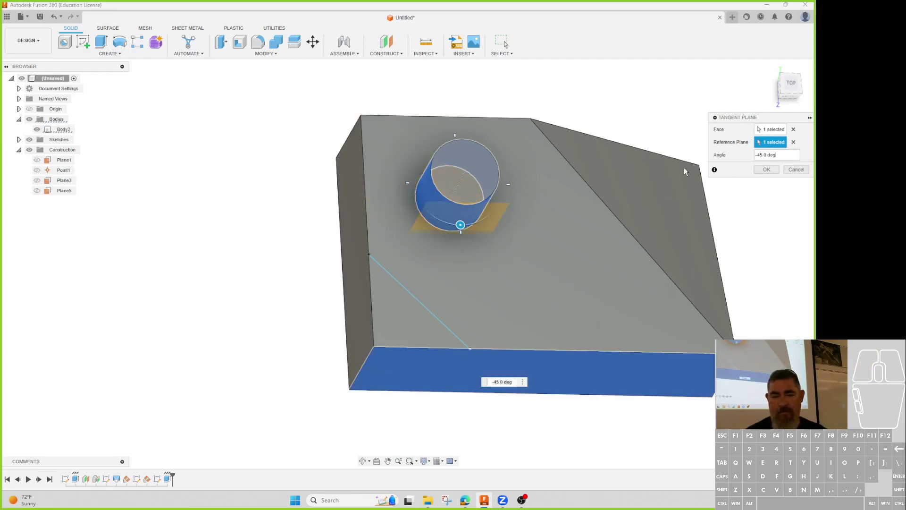
drag(460, 225, 429, 212)
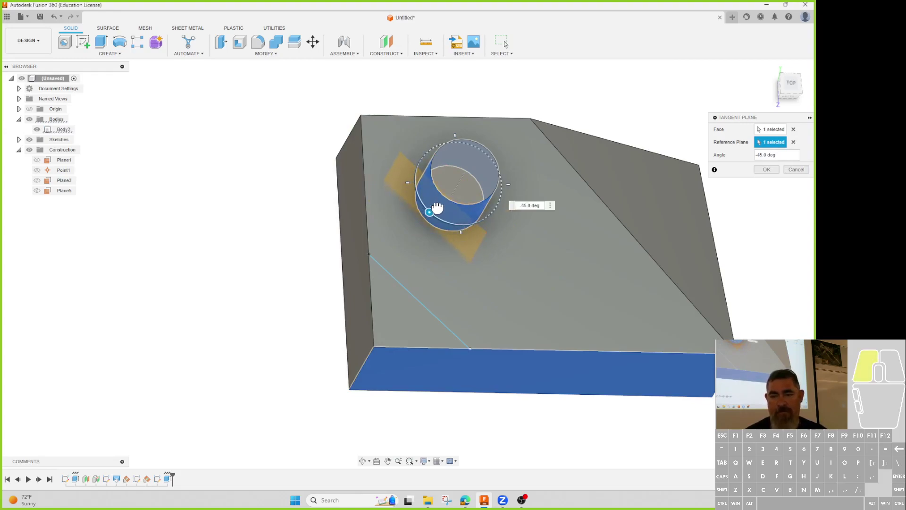
click(765, 170)
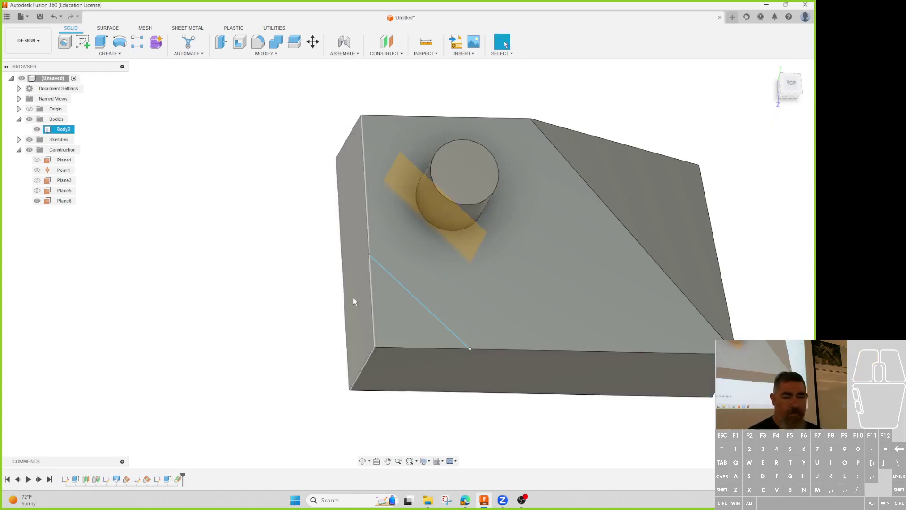
shift+middle_drag(364, 268, 452, 205)
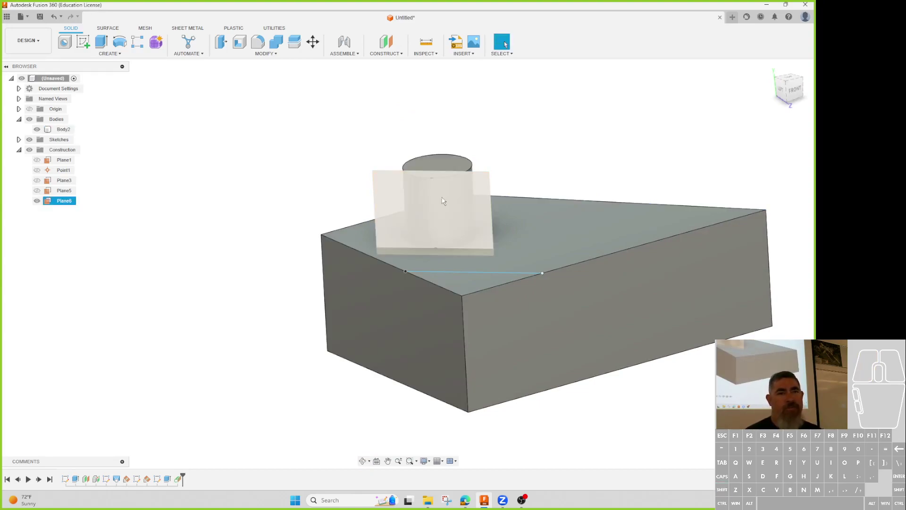
click(342, 154)
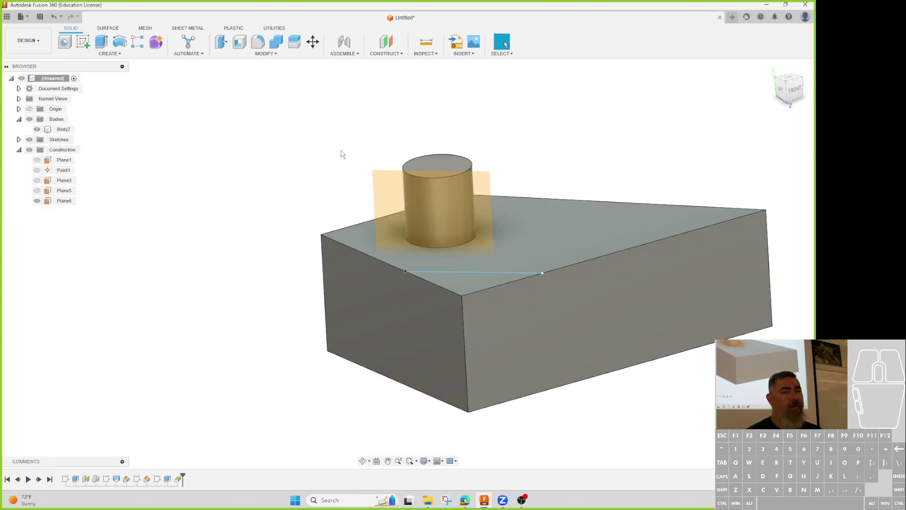
click(83, 41)
click(484, 196)
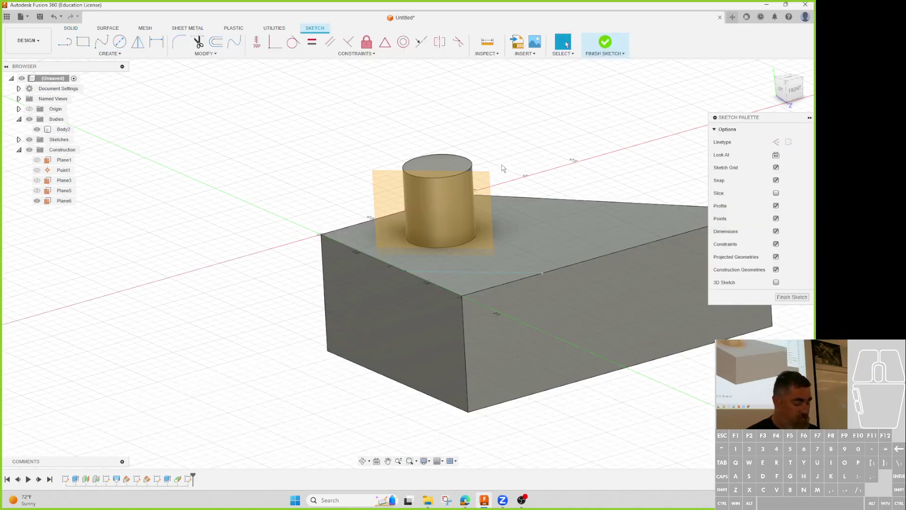
key(ctrl+z)
- Start a sketch on the construction plane tangent to the cylinder
click(488, 182)
click(83, 41)
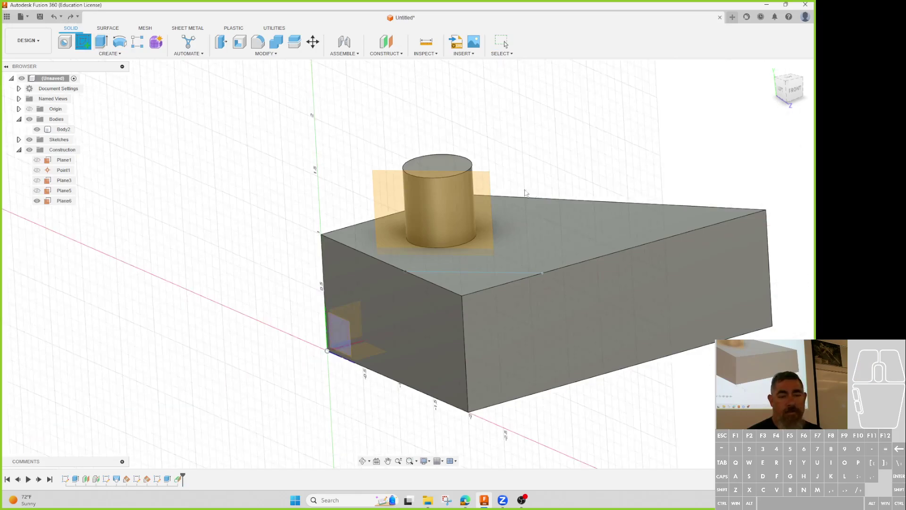
mouse_move(497, 183)
shift+middle_down()
mouse_move(461, 183)
mouse_move(455, 162)
mouse_move(509, 187)
mouse_move(522, 182)
shift+middle_up()
click(364, 197)
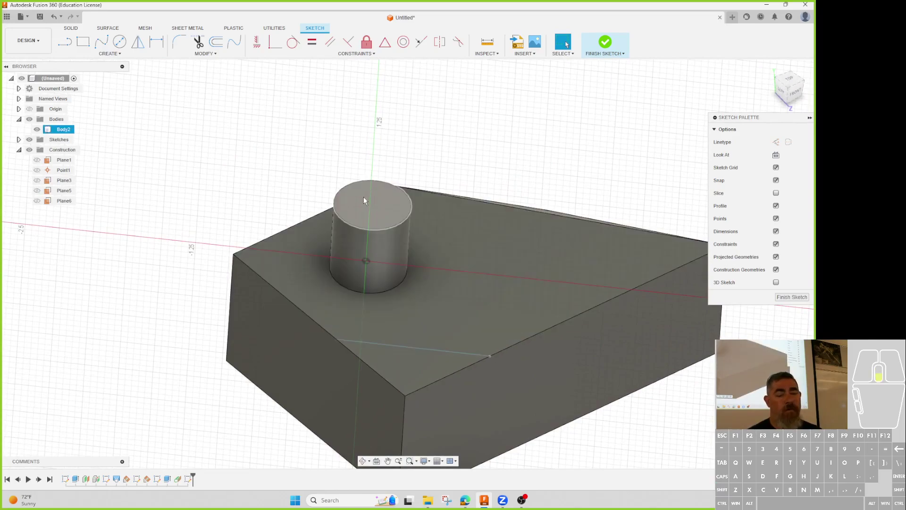
- Intersect the cylinder's curved face with the sketch plane and delete the resulting line
scroll(382, 246, up, 3)
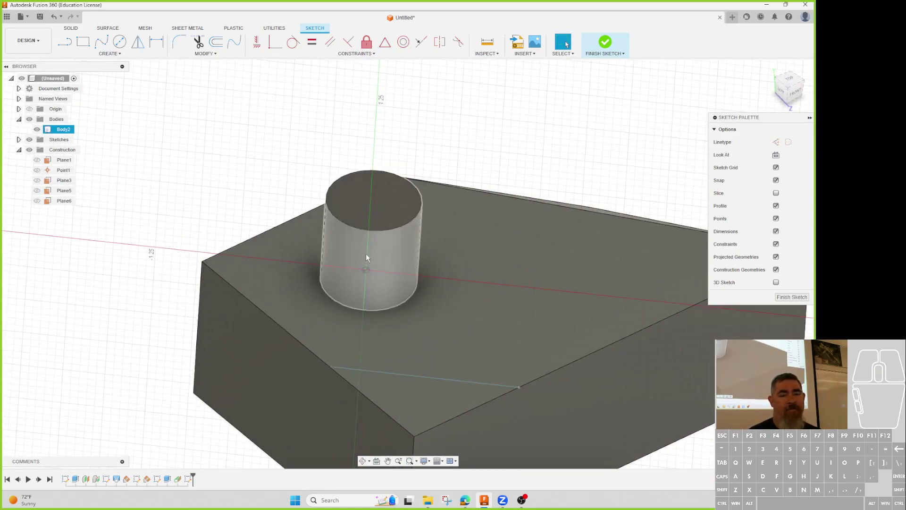
click(279, 148)
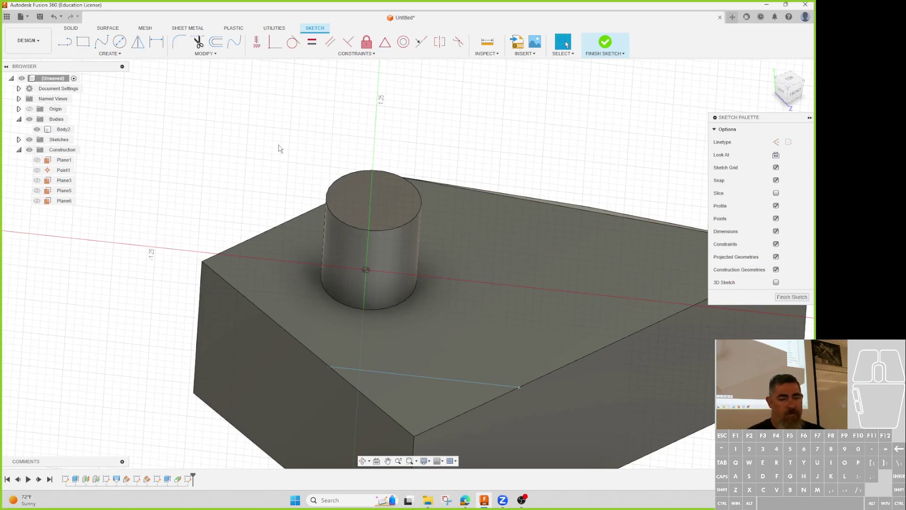
shift+middle_drag(299, 136, 283, 127)
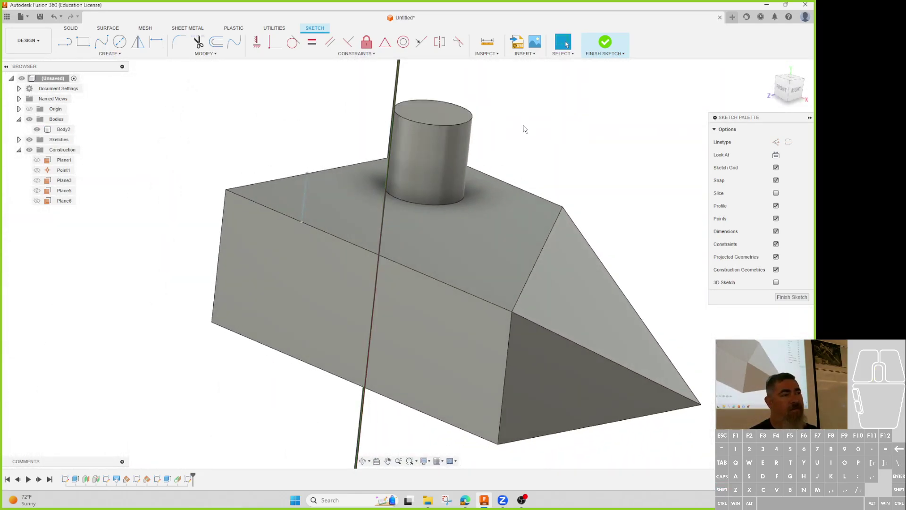
shift+middle_drag(521, 130, 542, 132)
scroll(319, 153, up, 5)
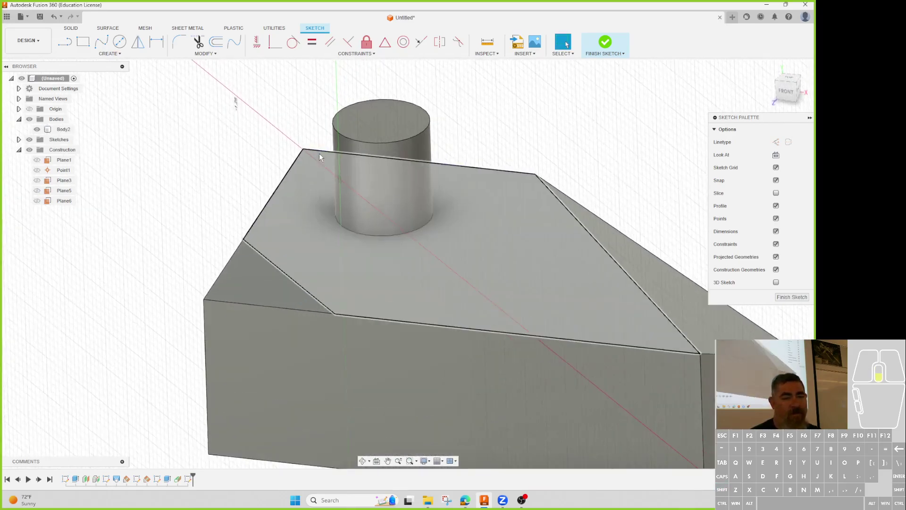
click(112, 54)
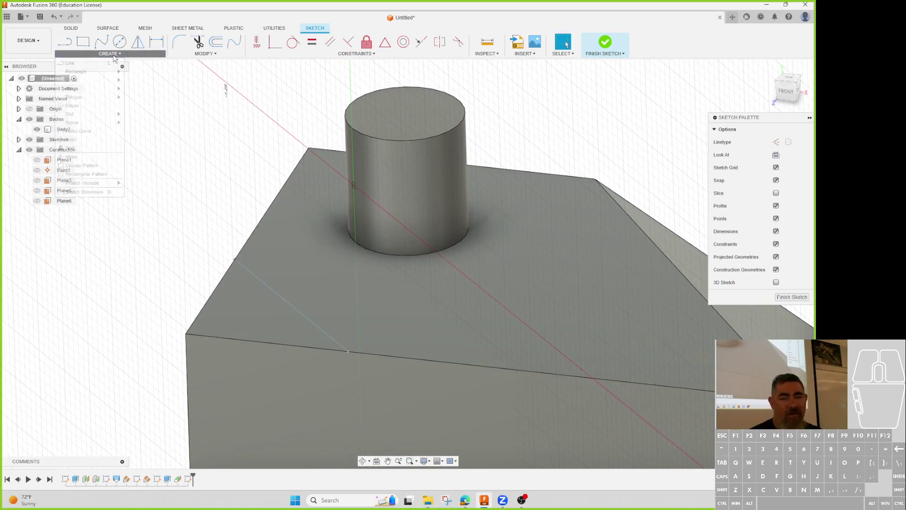
mouse_move(92, 182)
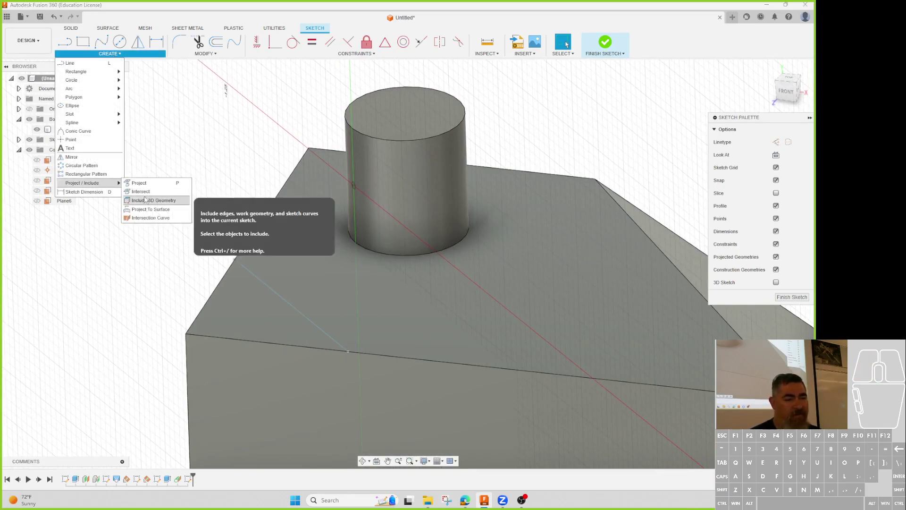
click(138, 191)
click(401, 173)
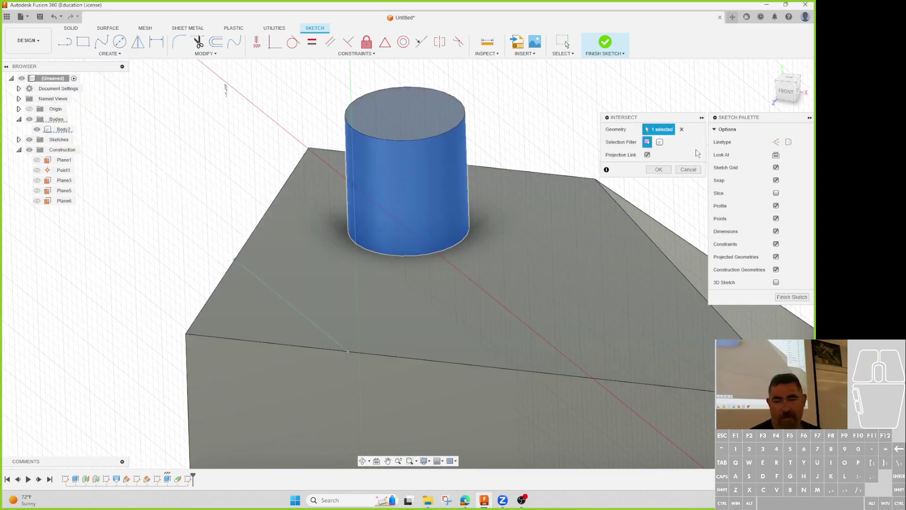
click(659, 169)
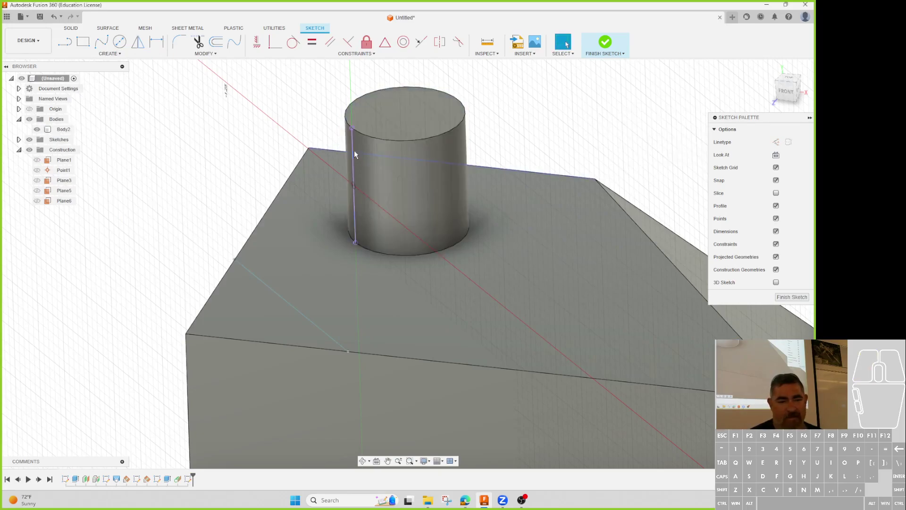
click(353, 175)
key(Delete)
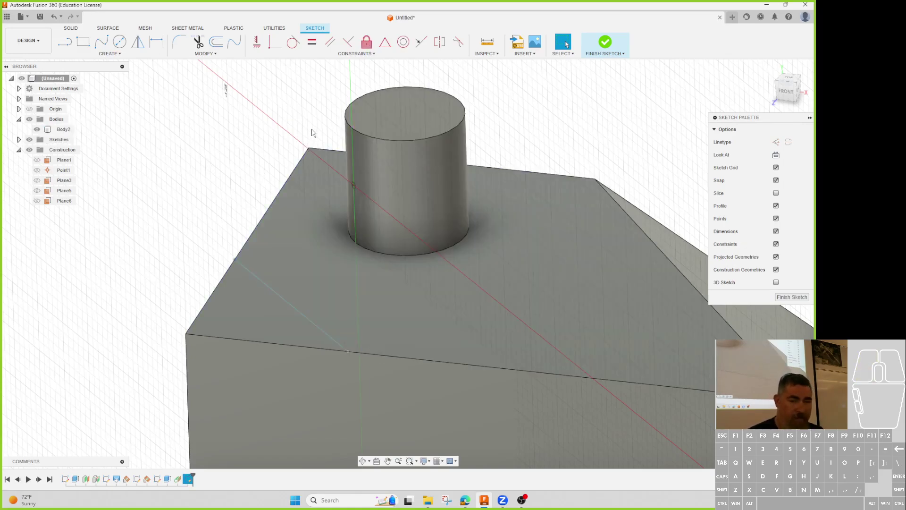
- Project the cylinder's top circular edge onto the tangent-plane sketch
key(p)
click(371, 138)
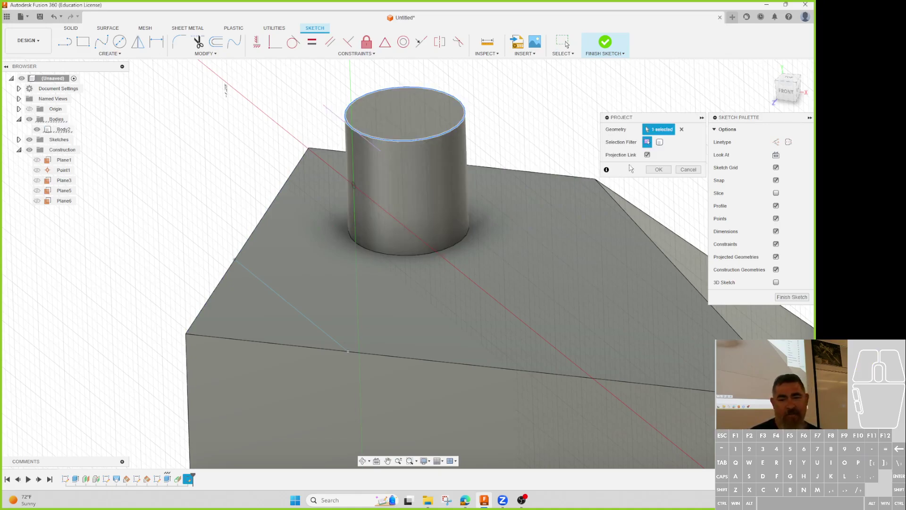
click(658, 169)
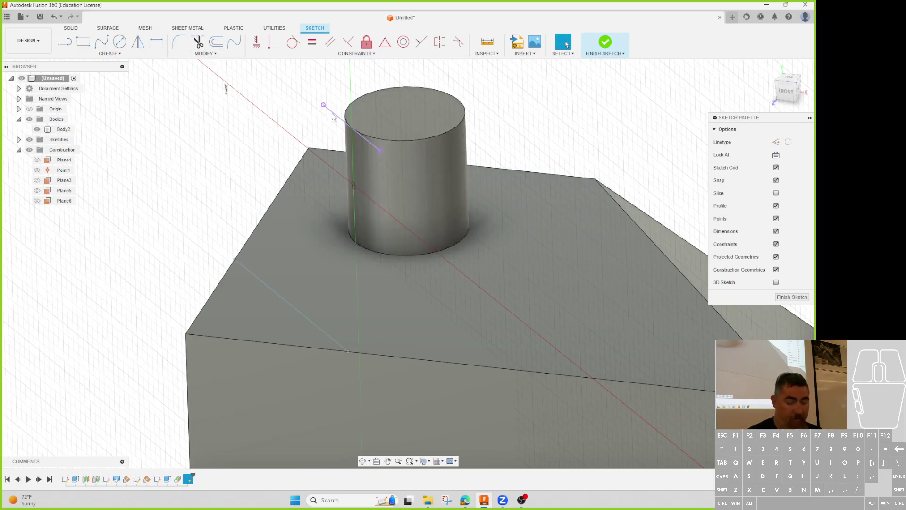
- Draw a line straight down from the midpoint of the projected edge, dimension it to 0.2 in, and finish the sketch
key(l)
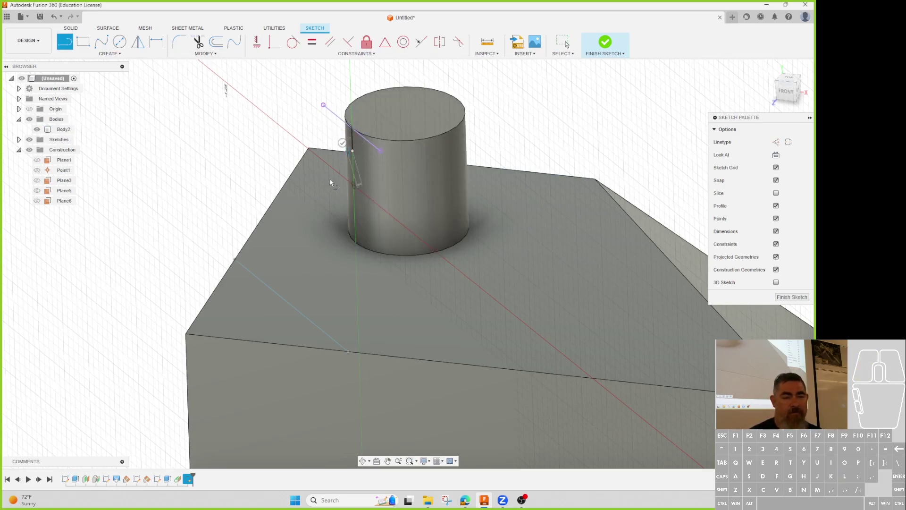
key(Escape)
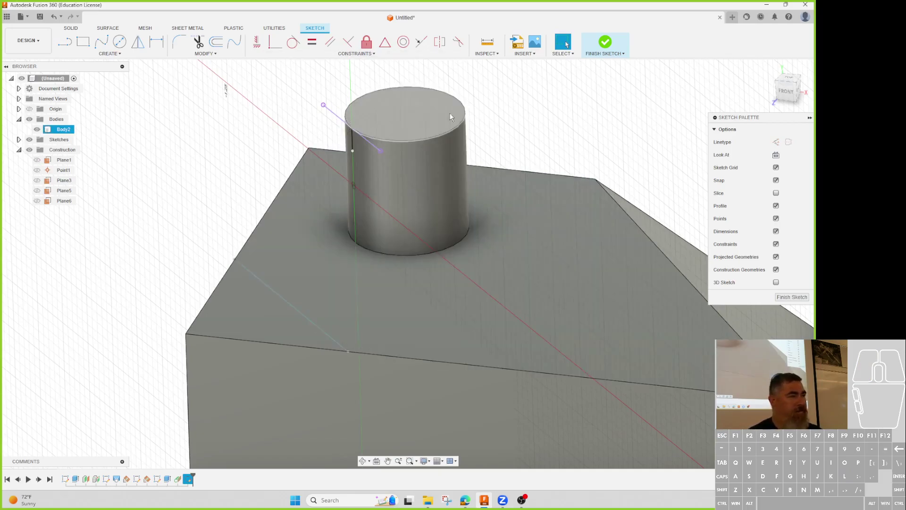
key(d)
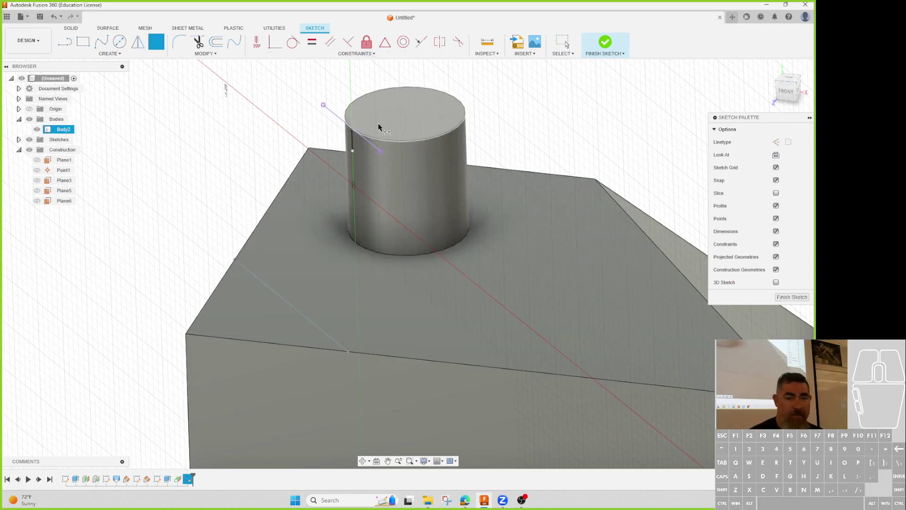
click(352, 152)
click(337, 150)
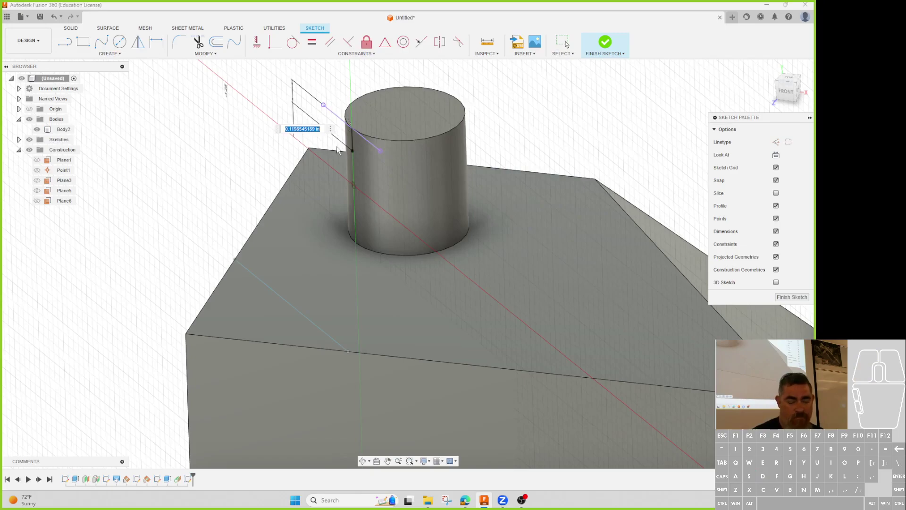
key(Return)
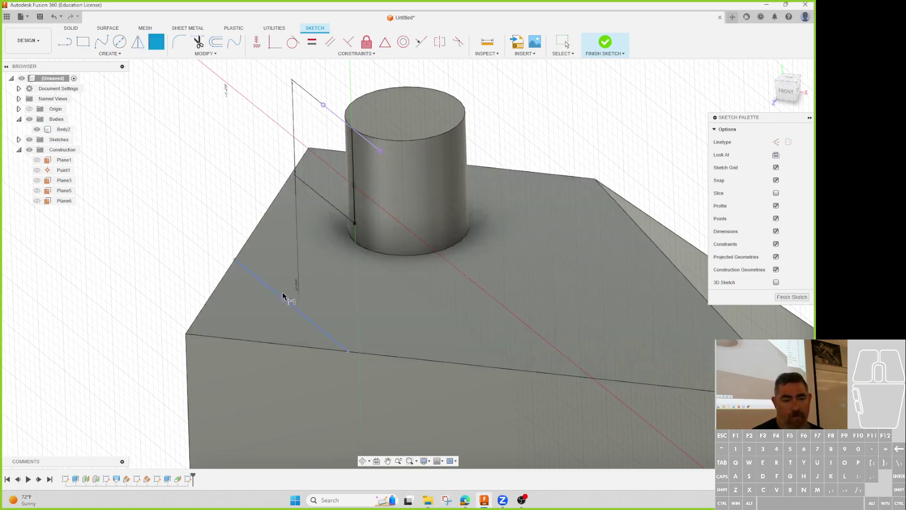
double_click(296, 284)
text(.2)
key(Return)
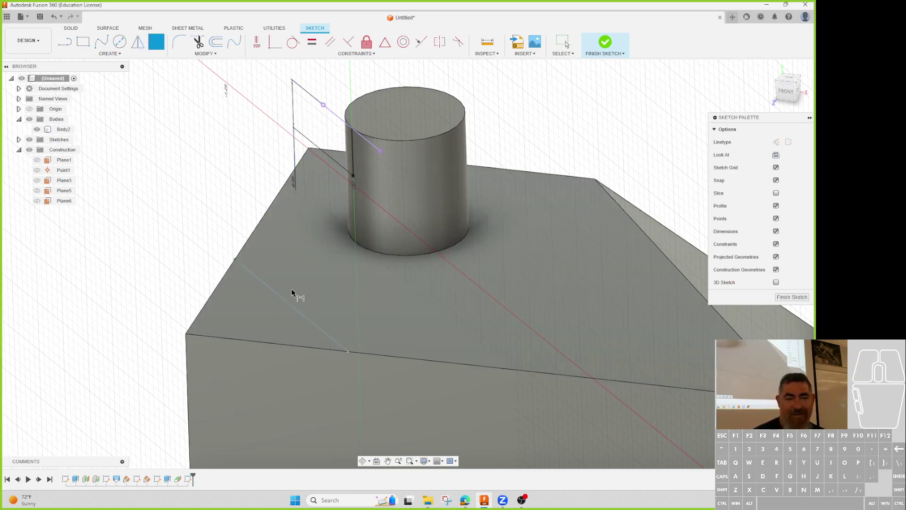
click(605, 43)
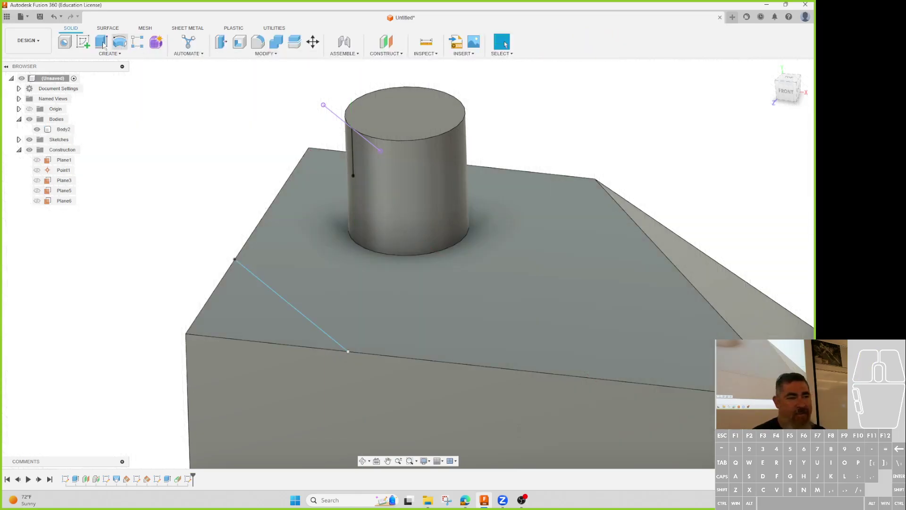
- Cut a simple hole into the cylinder at the sketched line's lower endpoint, 0.40 in deep and 0.40 in in diameter
click(65, 43)
click(353, 175)
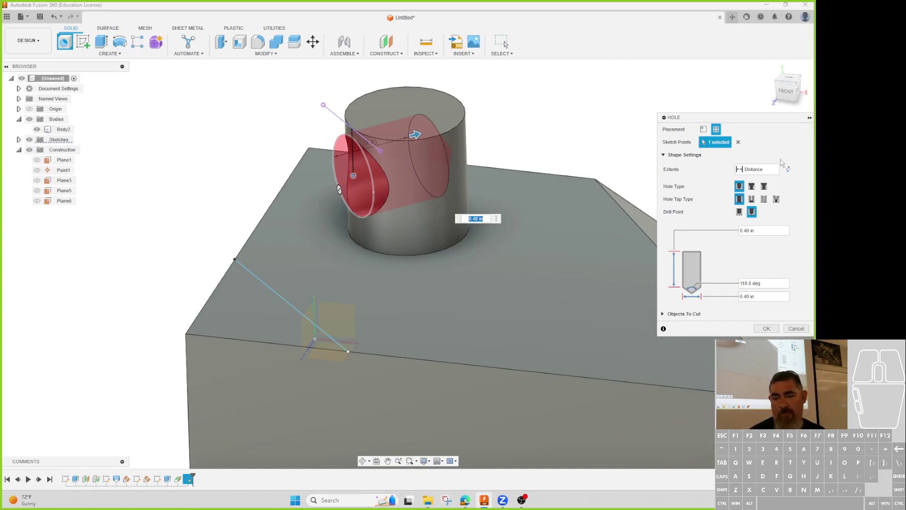
click(787, 169)
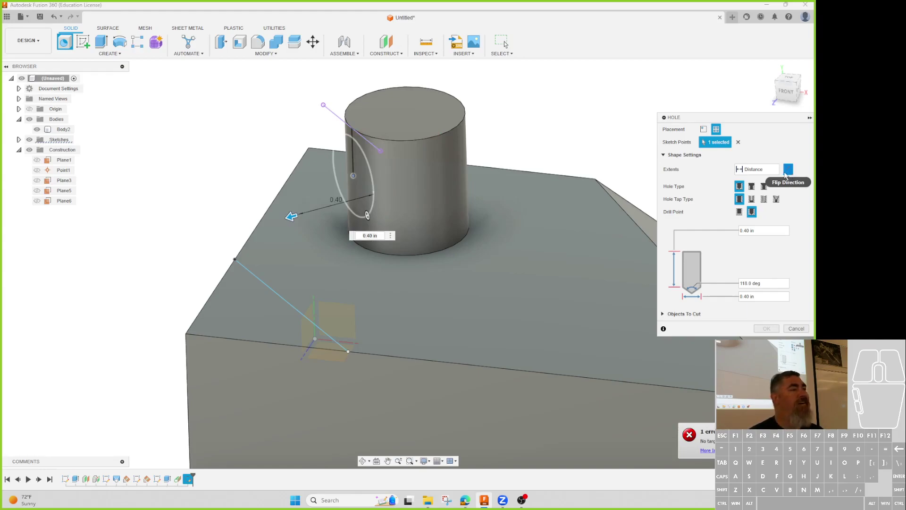
click(788, 170)
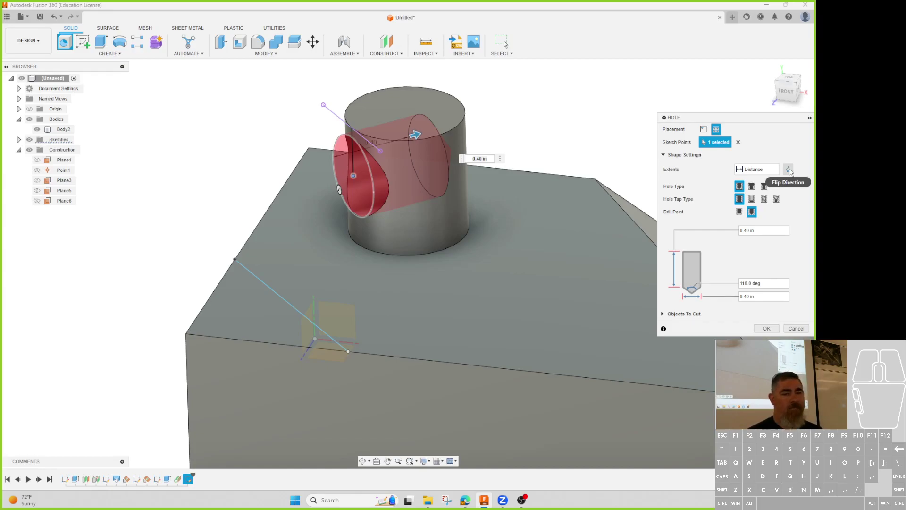
click(767, 328)
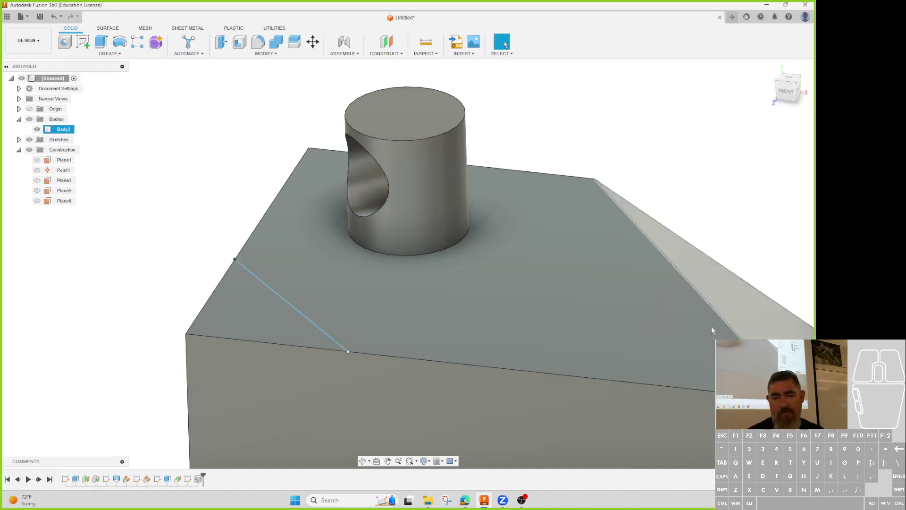
- Edit the tangent plane on the cylinder and set its angle to 0 degrees so the hole turns with it
scroll(279, 312, down, 3)
shift+middle_drag(283, 308, 374, 251)
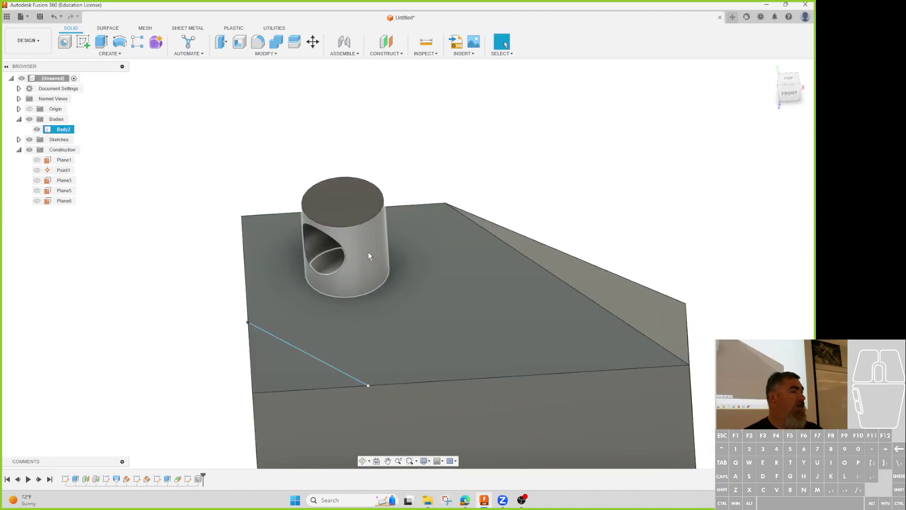
middle_drag(338, 198, 315, 185)
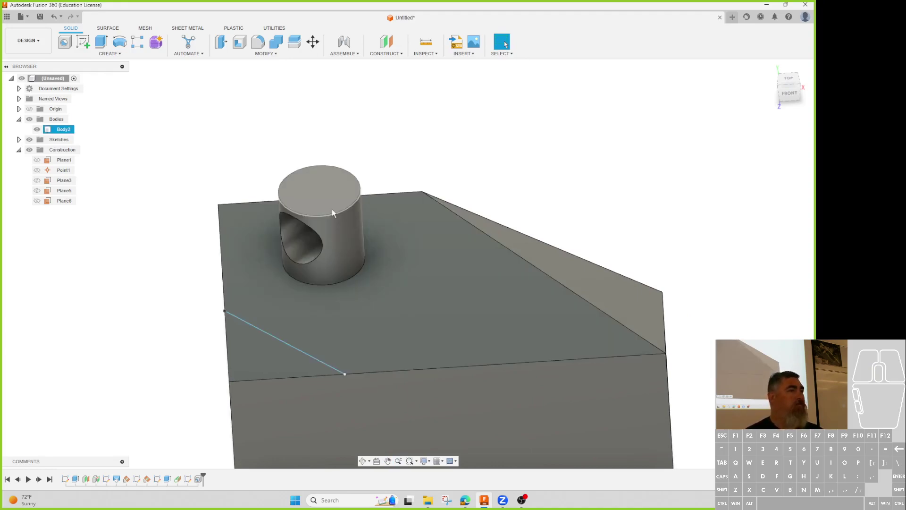
double_click(178, 482)
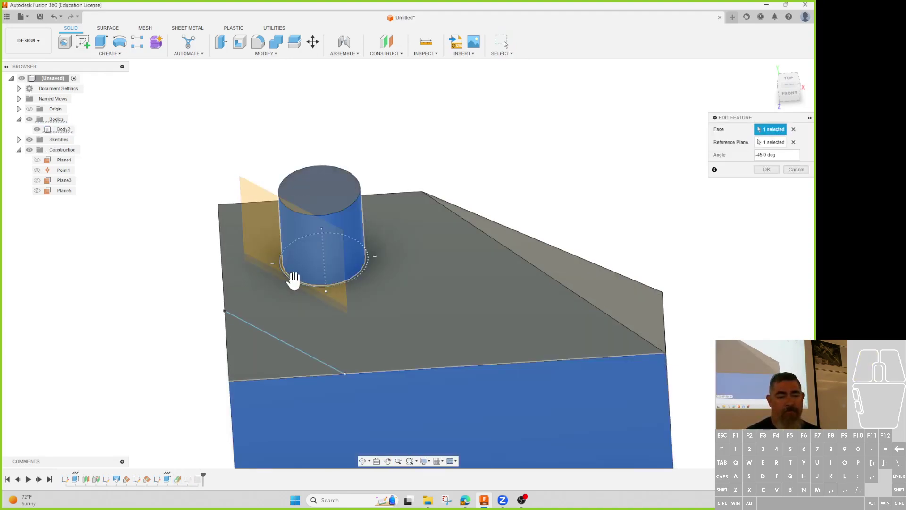
click(320, 289)
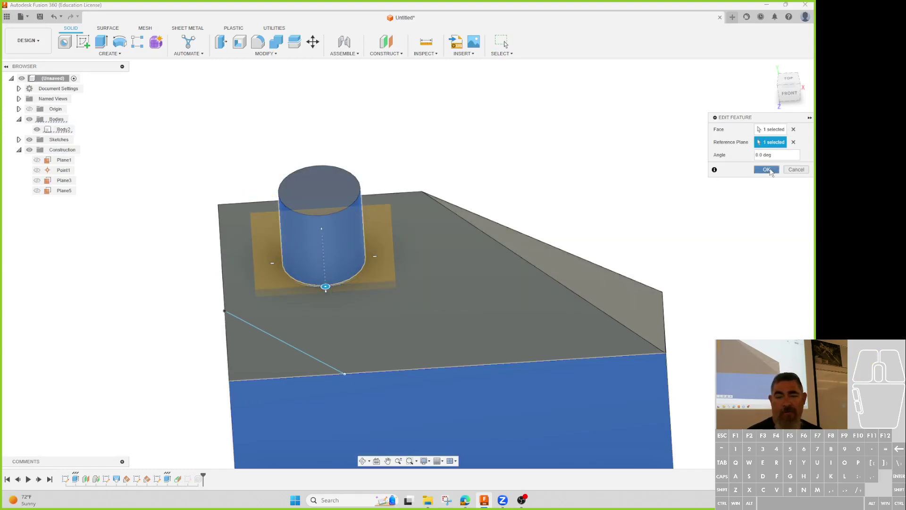
click(767, 170)
shift+middle_drag(697, 204, 667, 196)
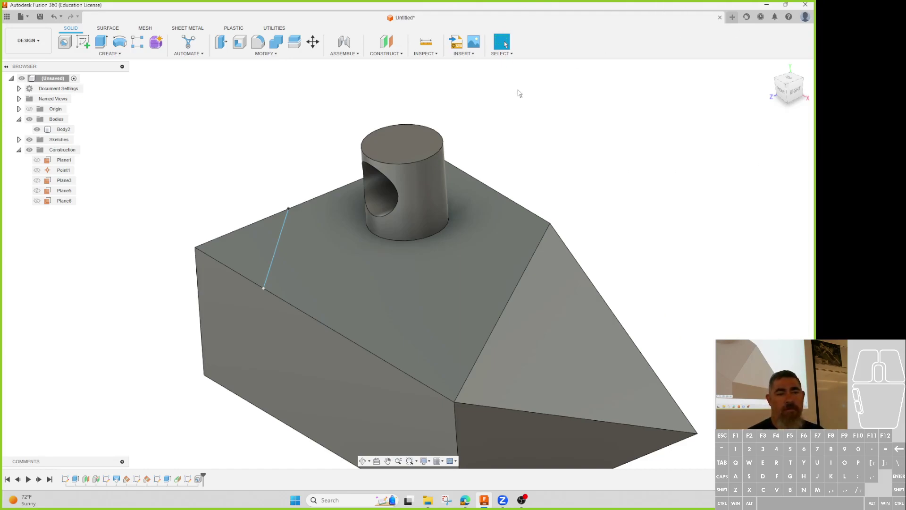
click(399, 54)
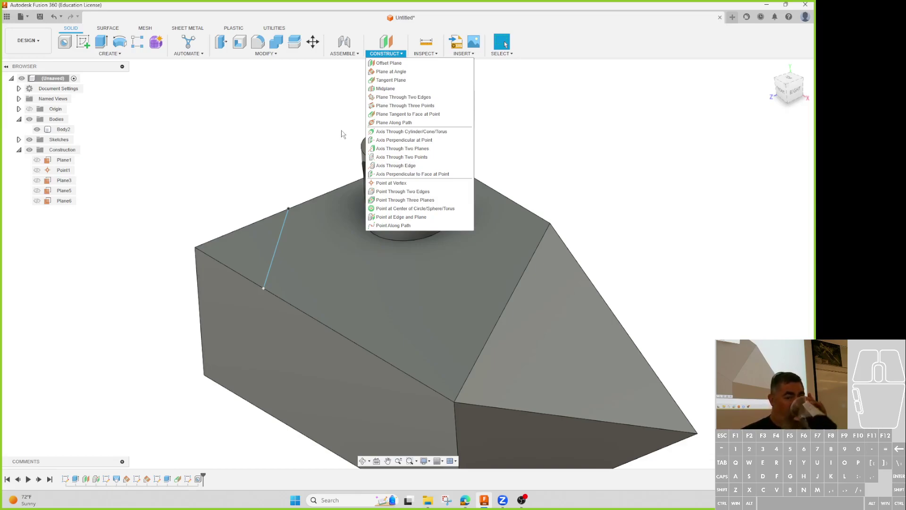
click(304, 150)
scroll(228, 166, down, 2)
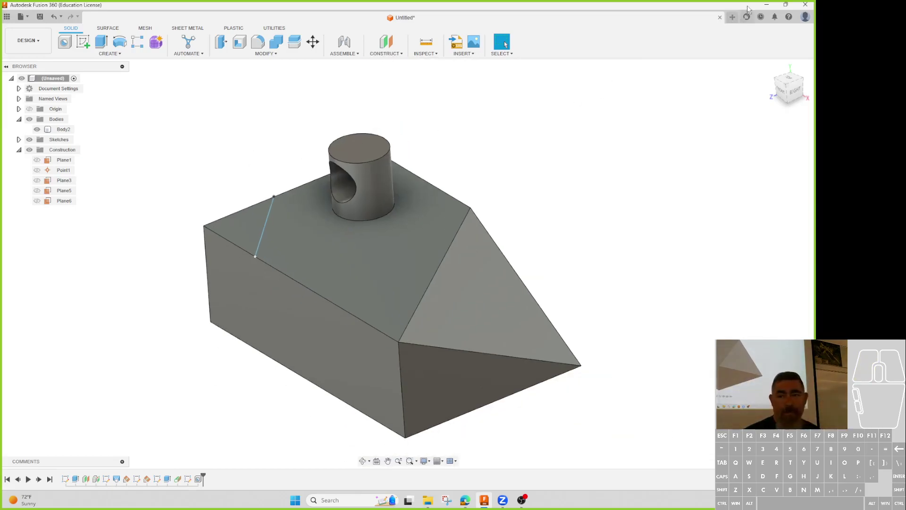
- Close the box design without saving and start a sketch on the horizontal origin plane of a new design
click(720, 17)
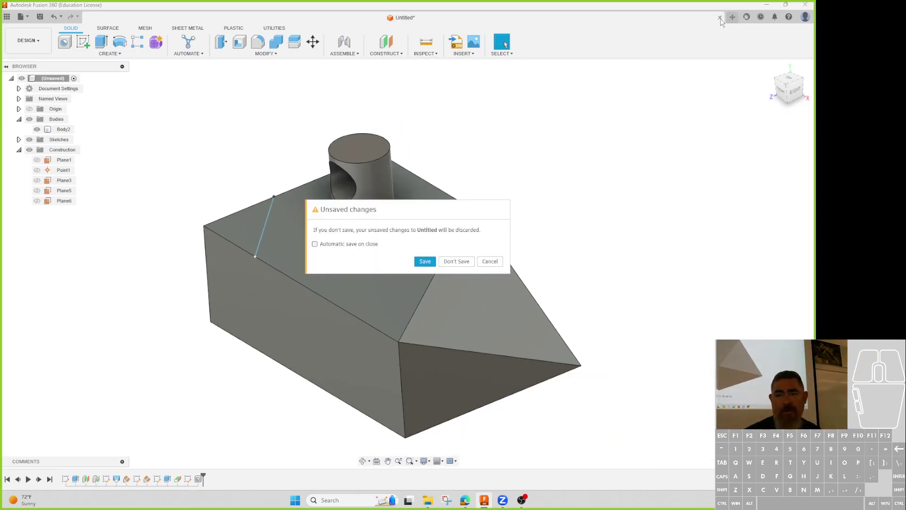
click(456, 262)
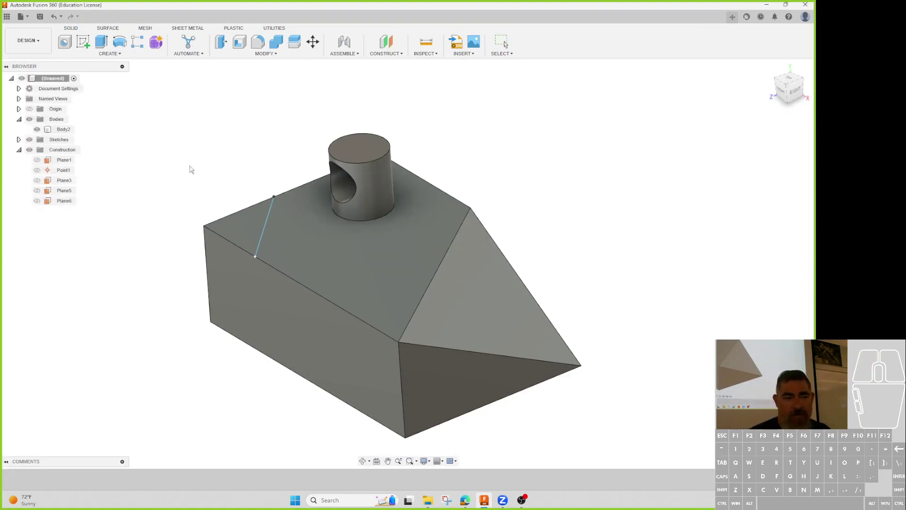
click(88, 45)
click(395, 280)
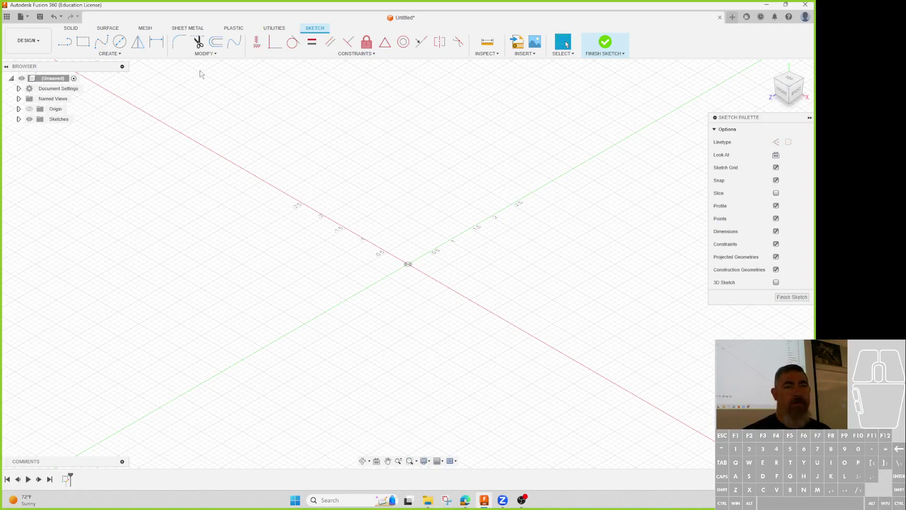
- Draw a wavy fit point spline through five points starting at the origin, and finish the sketch
click(102, 44)
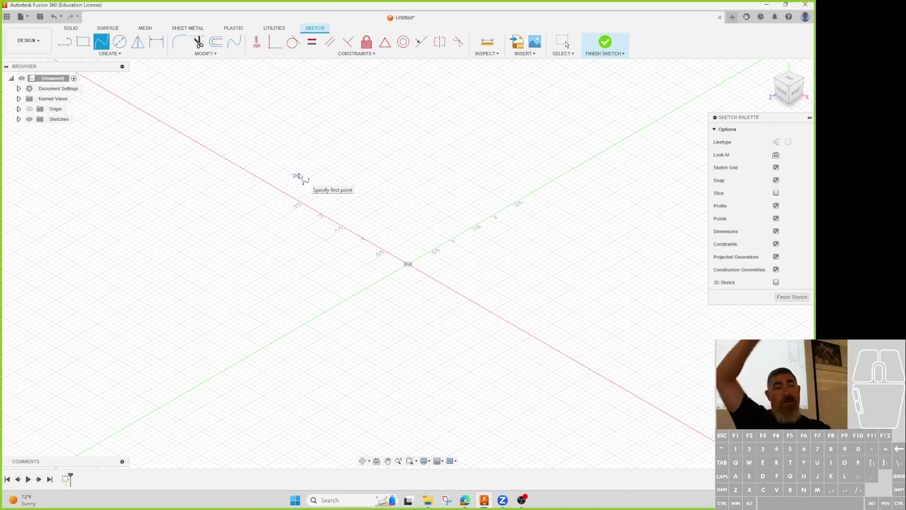
click(408, 264)
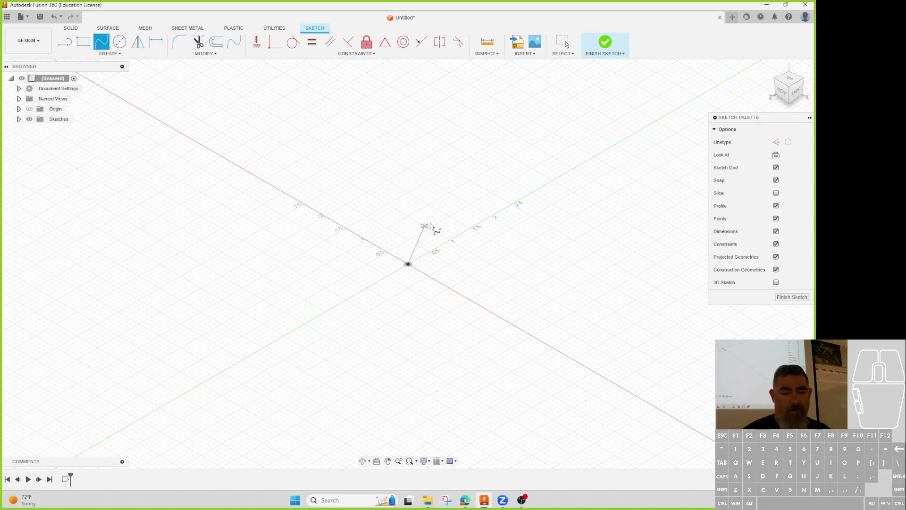
click(445, 171)
click(615, 178)
click(714, 89)
middle_drag(714, 89, 439, 148)
click(452, 142)
right_click(476, 151)
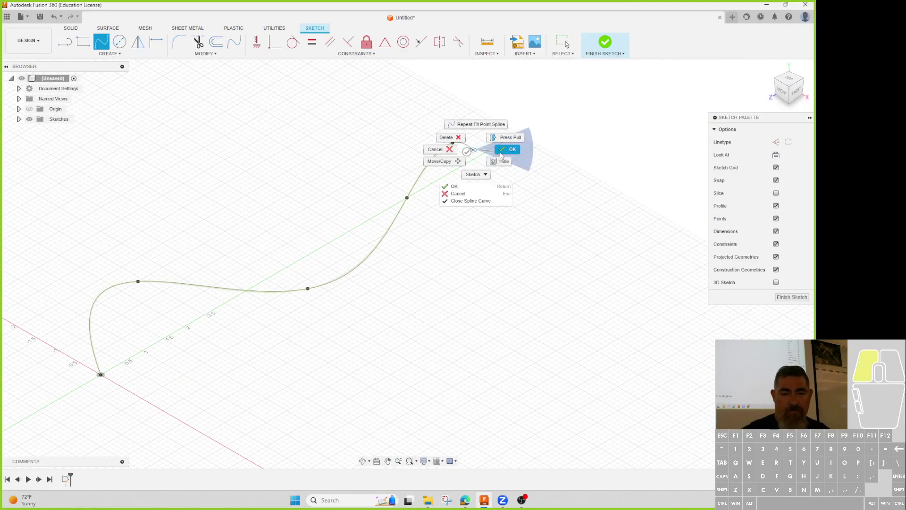
click(503, 154)
click(609, 45)
middle_drag(467, 273, 570, 257)
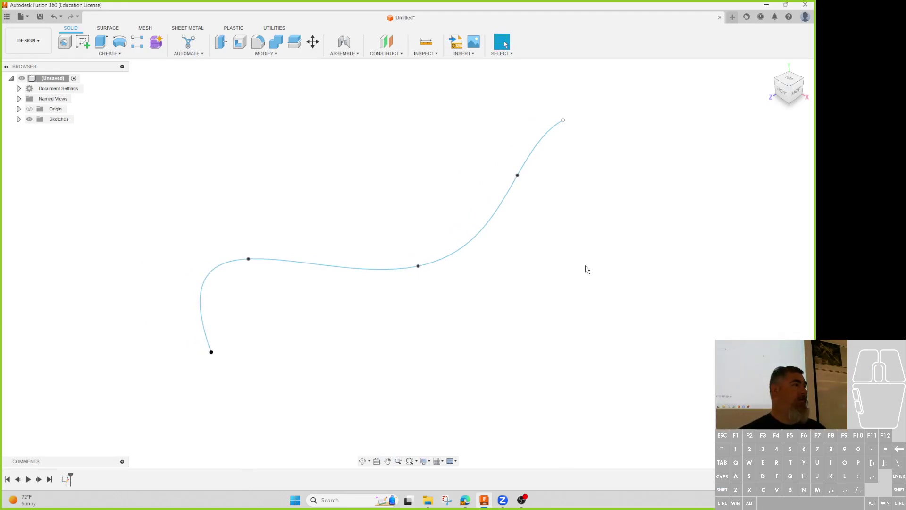
- Try a new-body pipe along the spline with a 0.10 in circular section
click(101, 48)
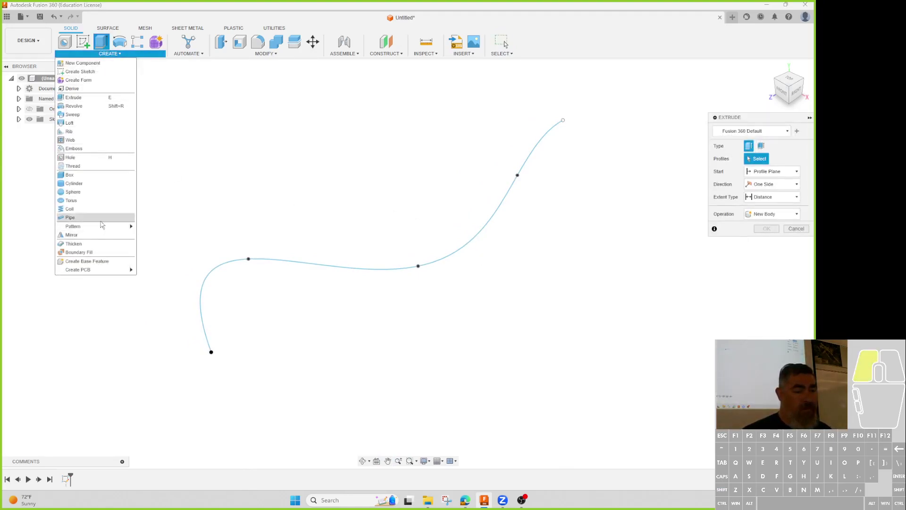
click(70, 217)
click(227, 263)
shift+middle_drag(273, 336, 289, 353)
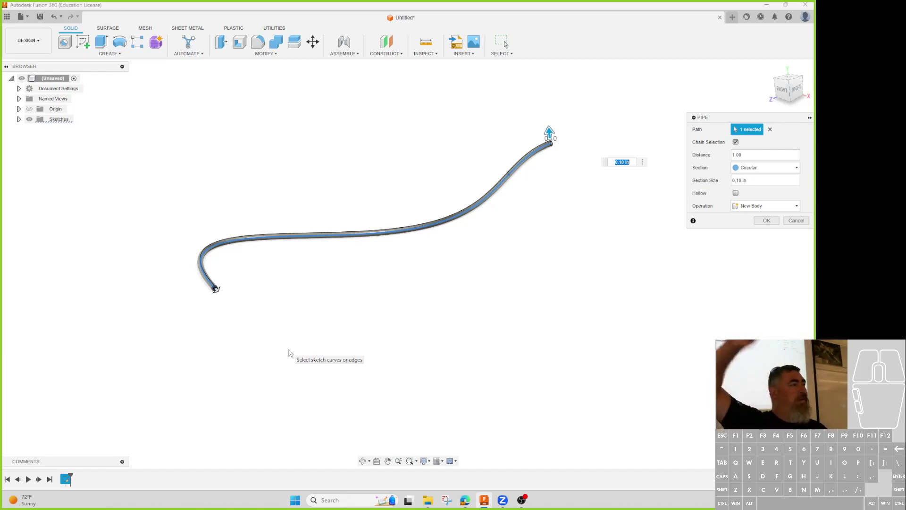
key(Escape)
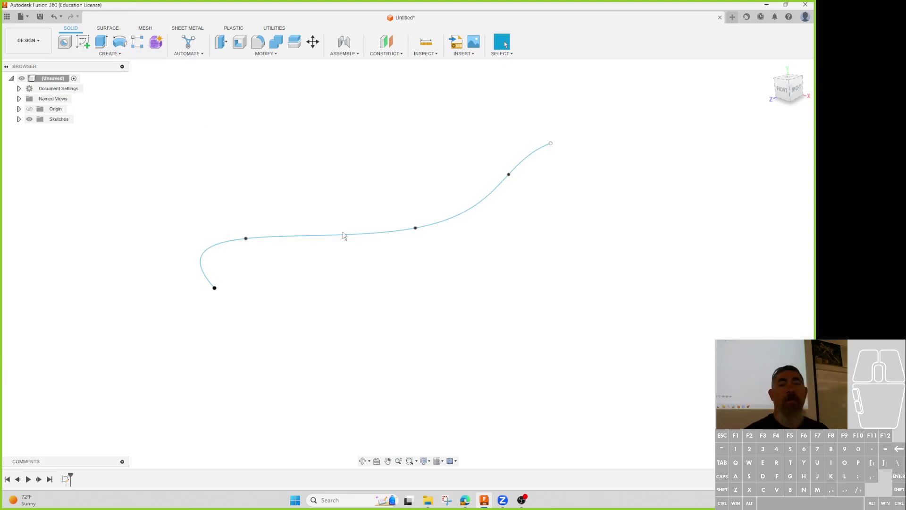
- Edit the spline sketch, lowering the first bend's fit point slightly and shifting the open endpoint, and finish the sketch
shift+middle_drag(283, 299, 273, 326)
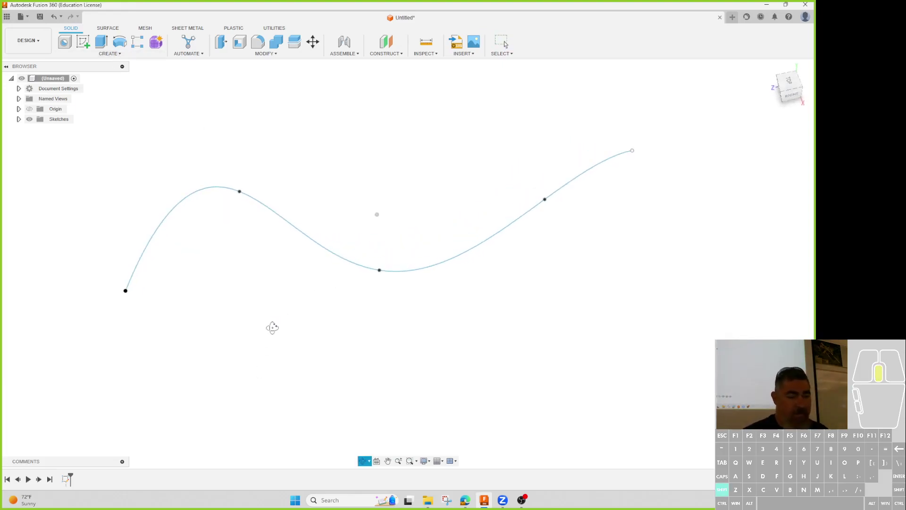
double_click(66, 479)
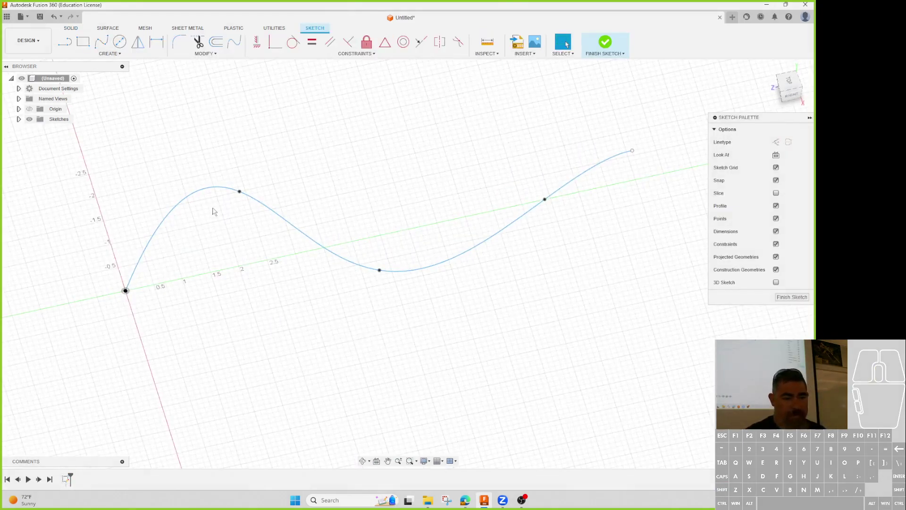
drag(239, 191, 245, 209)
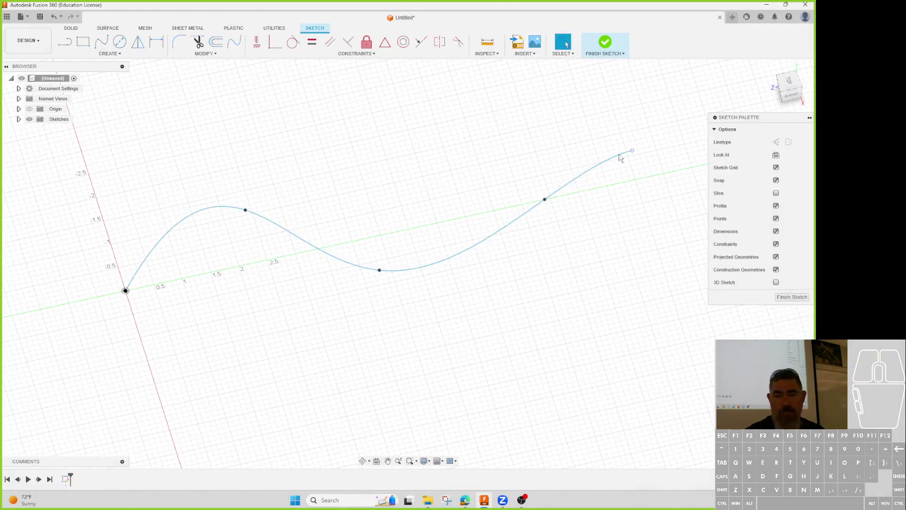
drag(633, 151, 641, 158)
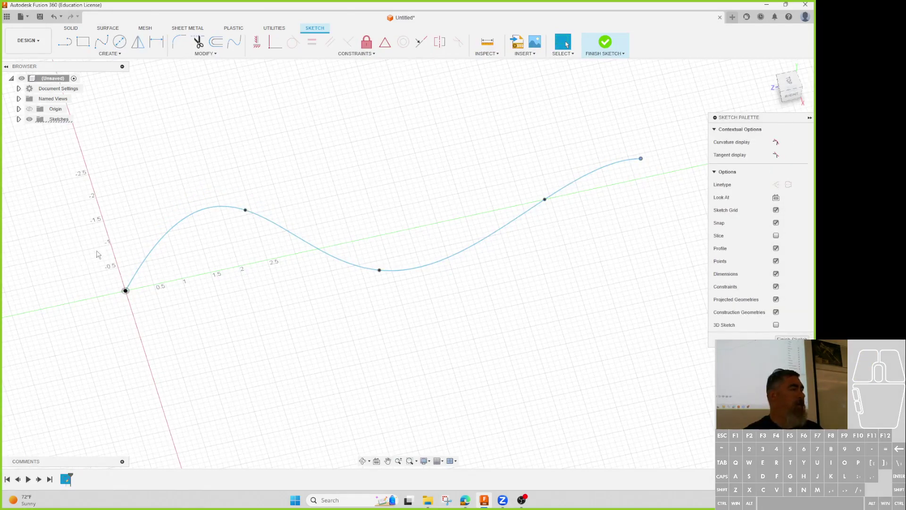
click(605, 41)
- Start another sketch on the horizontal plane, undo it together with the spline's endpoint move, and leave the sketch
click(83, 41)
click(241, 259)
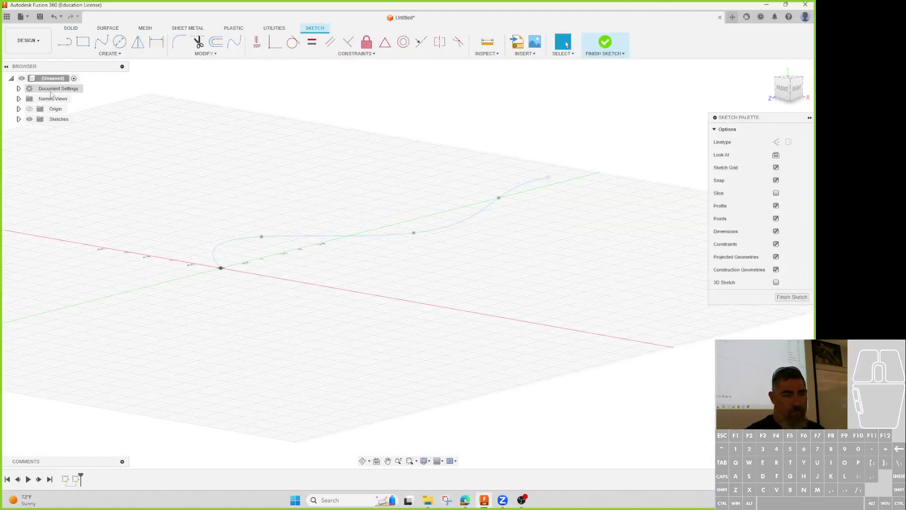
key(ctrl+z)
key(ctrl+z)
key(ctrl+z)
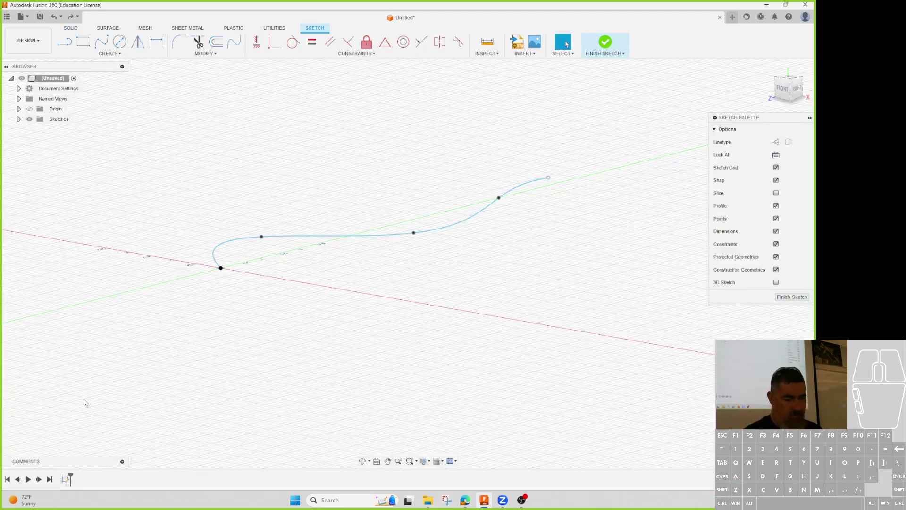
click(611, 49)
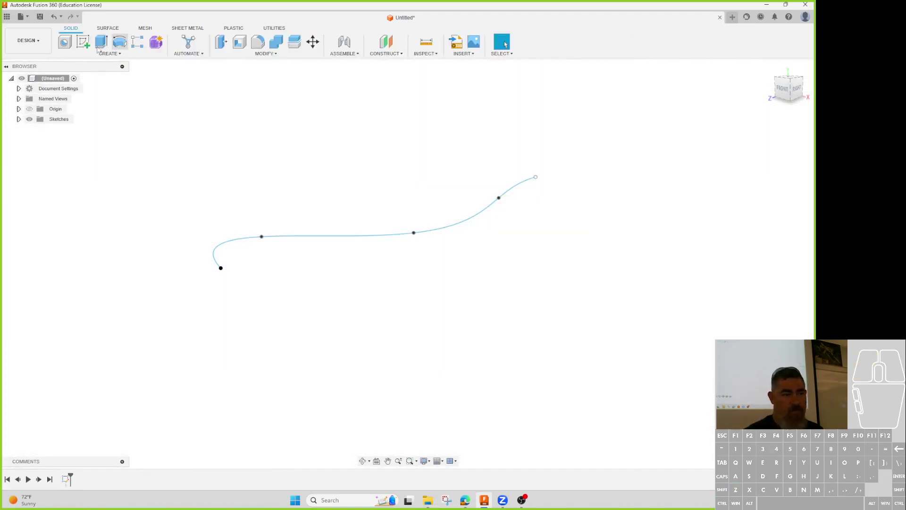
- Sketch two touching circles on the front plane, one centred on the origin and one beside it, and finish the sketch
click(83, 42)
click(244, 258)
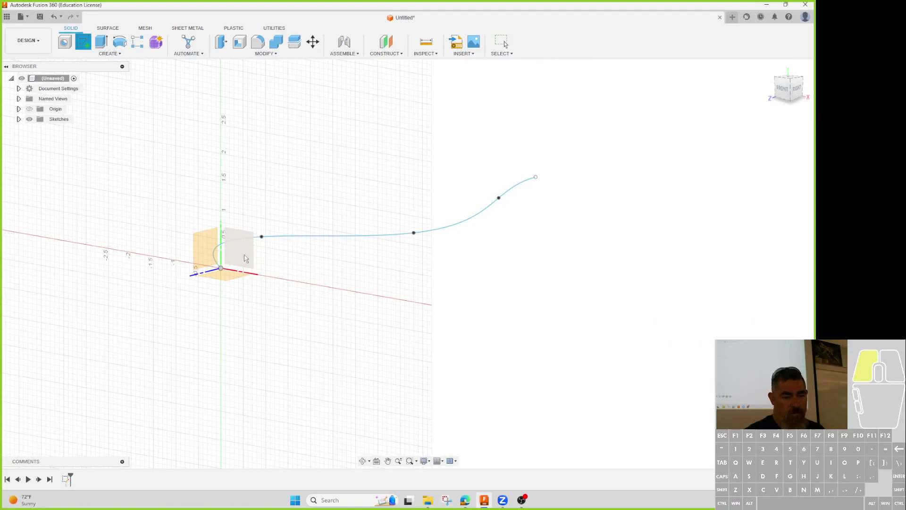
shift+middle_drag(269, 259, 277, 289)
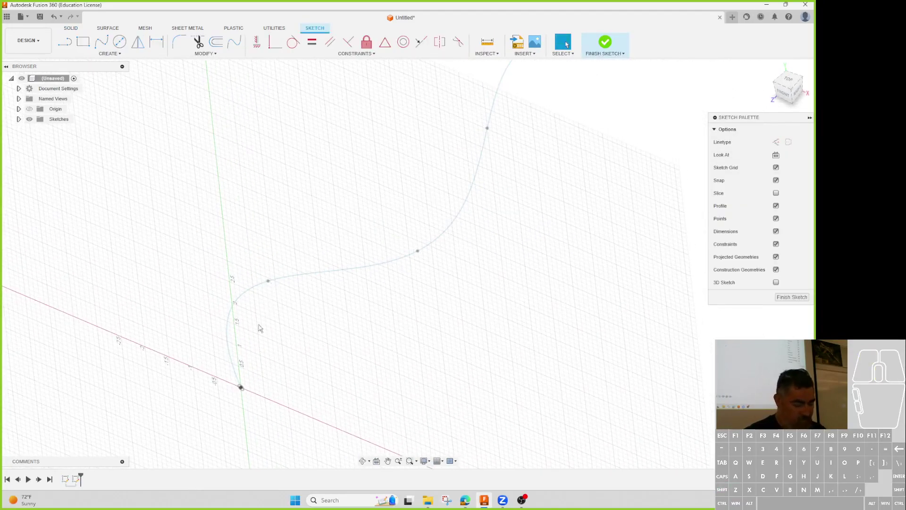
key(c)
click(241, 387)
click(250, 393)
key(Escape)
key(c)
click(264, 398)
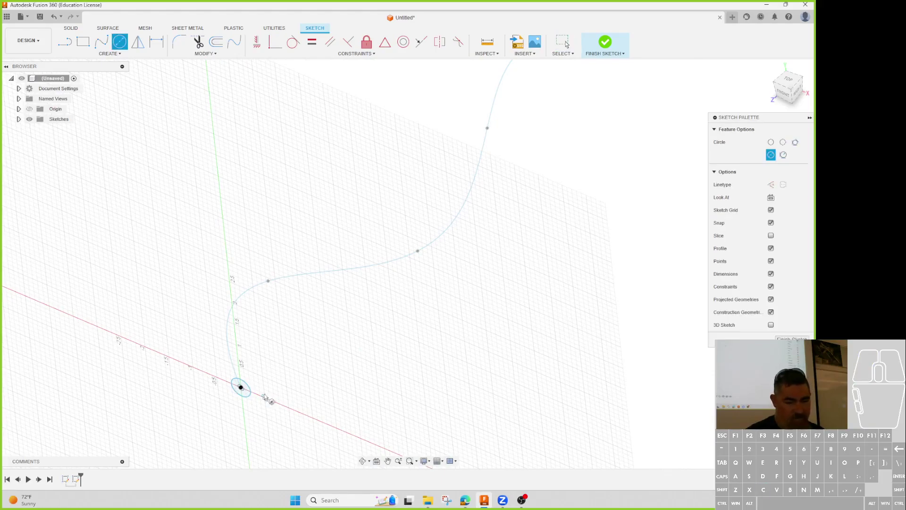
click(278, 402)
key(Escape)
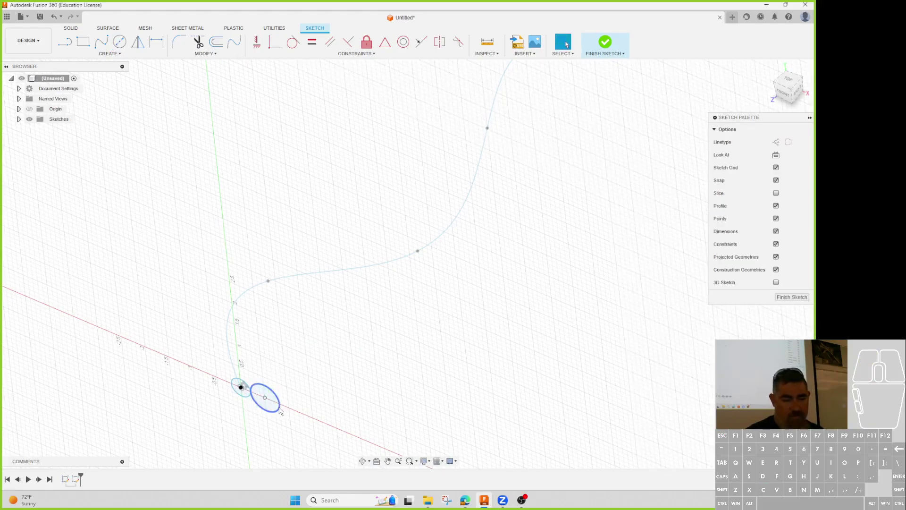
click(269, 391)
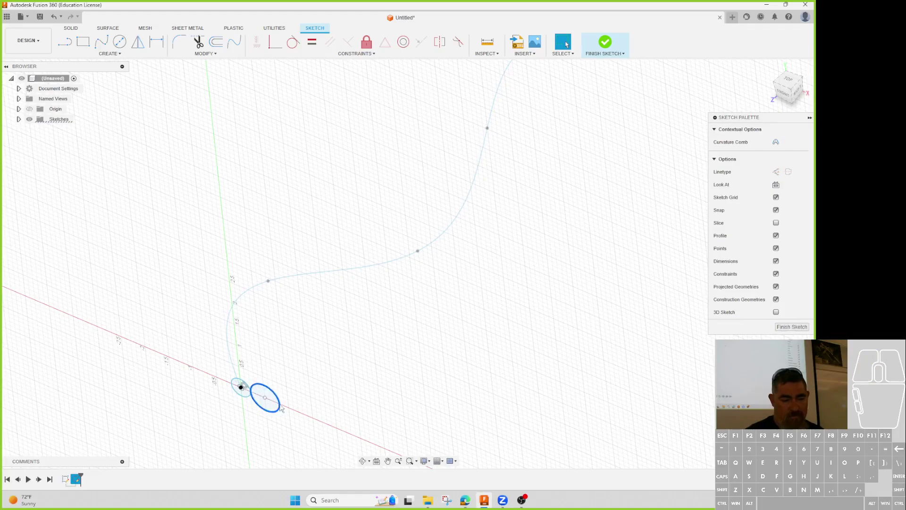
click(605, 43)
- Try a single-path sweep of both circles along the spline as a new body, with perpendicular orientation and distance 1.00
click(109, 54)
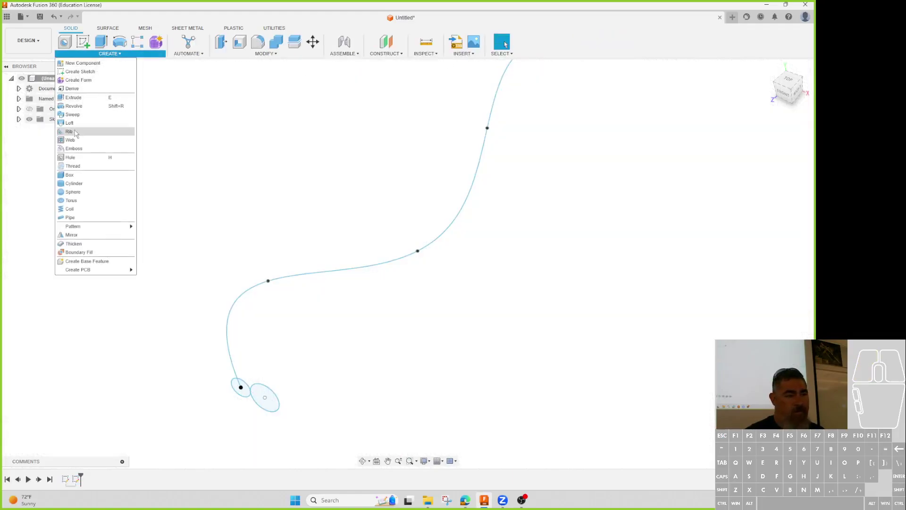
click(76, 119)
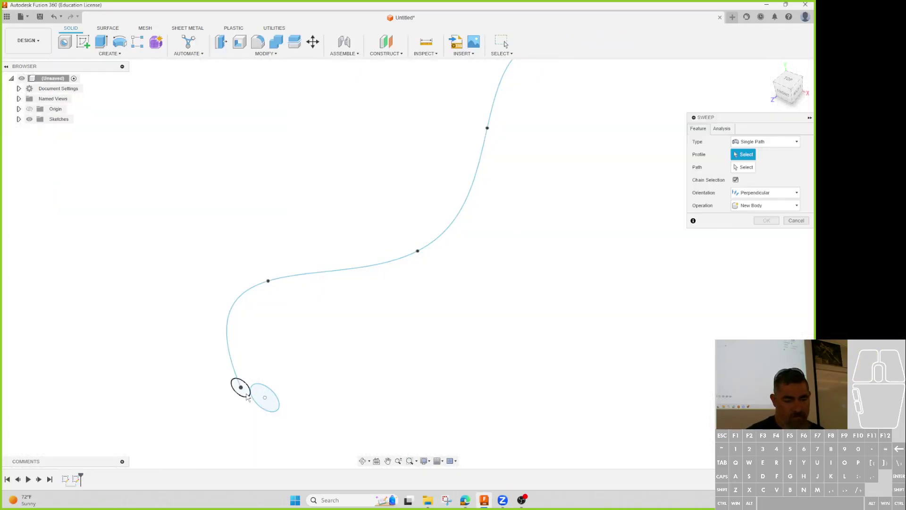
click(238, 385)
click(261, 393)
click(742, 169)
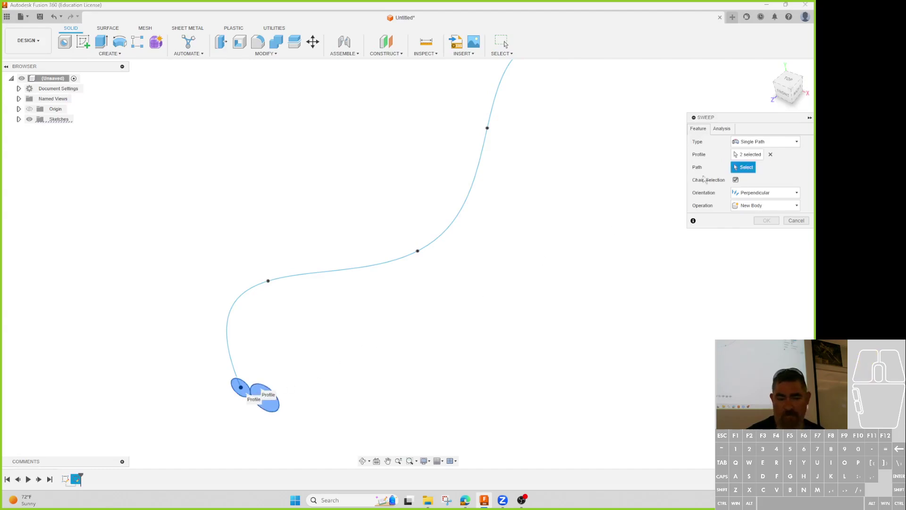
click(230, 357)
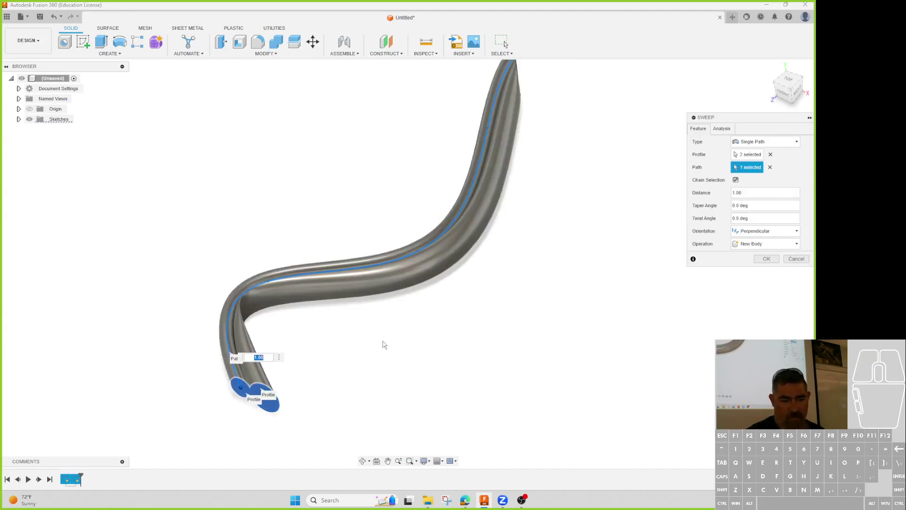
shift+middle_drag(560, 321, 541, 356)
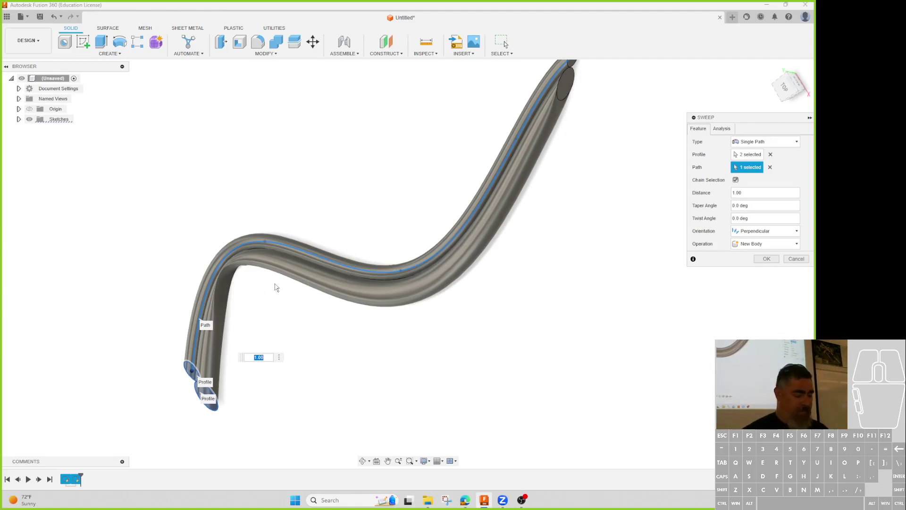
key(Escape)
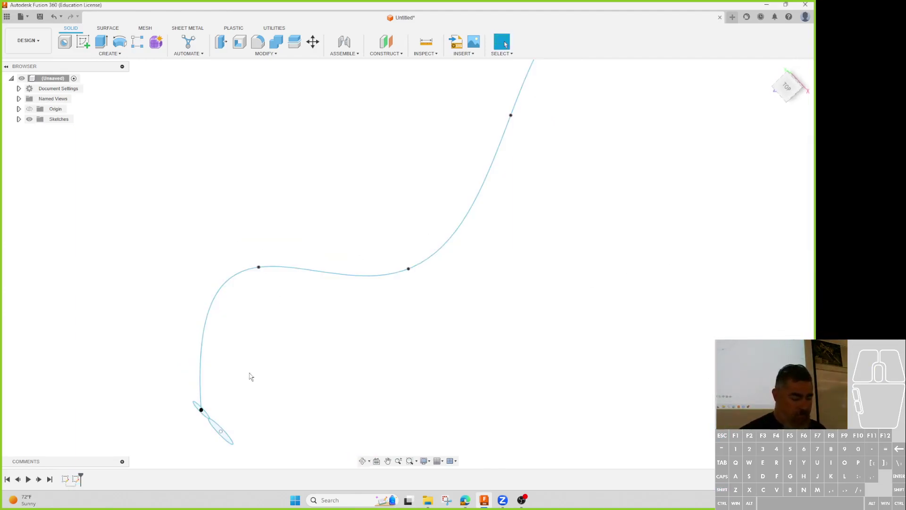
- Reopen the two-circle sketch, leave it, and delete that sketch from the design
mouse_move(221, 397)
shift+middle_down()
mouse_move(229, 364)
mouse_move(219, 366)
shift+middle_up()
double_click(77, 479)
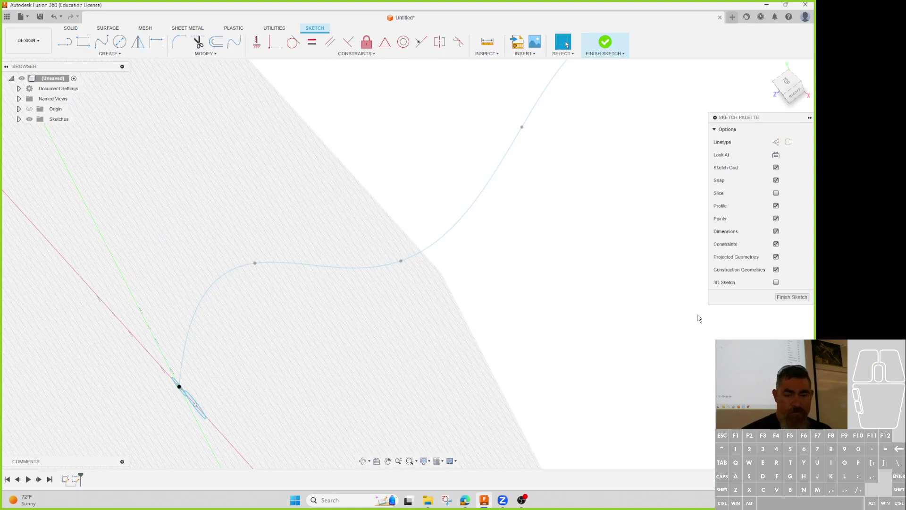
click(792, 297)
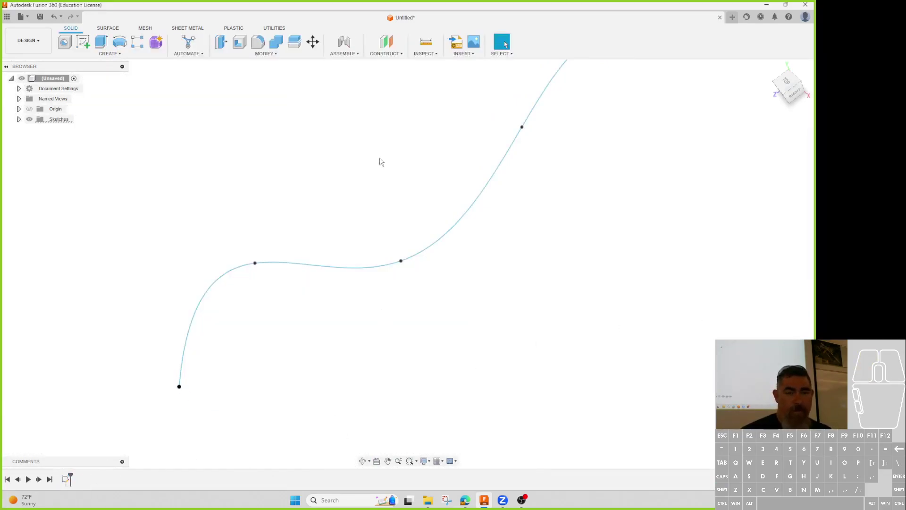
- Create a plane along the spline path at its origin end, using proportional distance 0.00
click(394, 54)
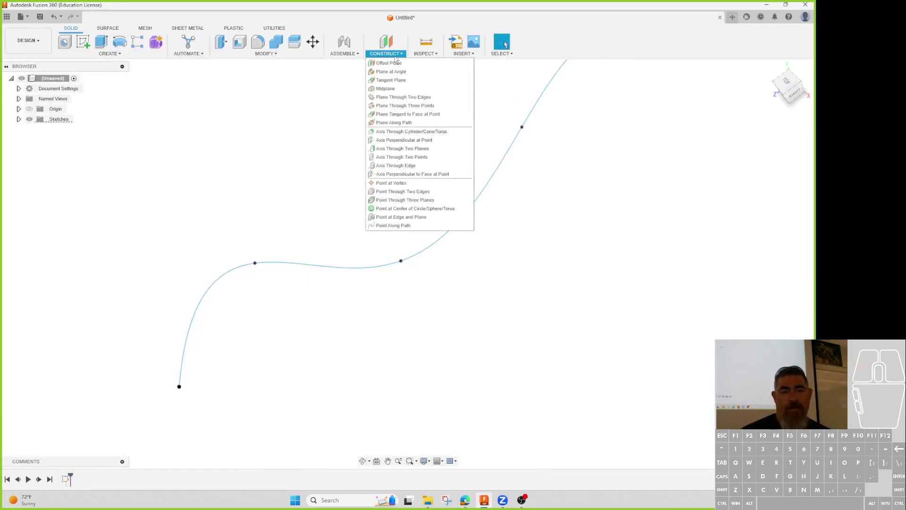
click(394, 123)
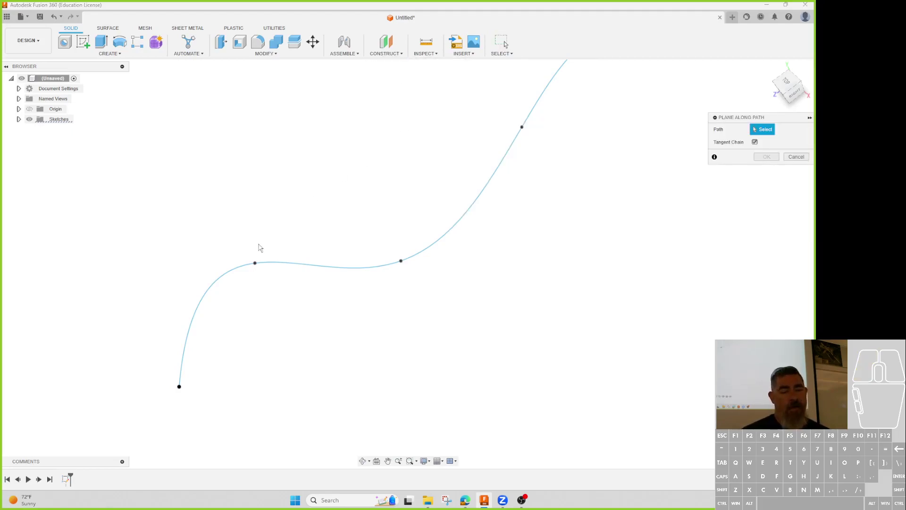
click(208, 288)
drag(208, 288, 142, 439)
scroll(489, 263, down, 3)
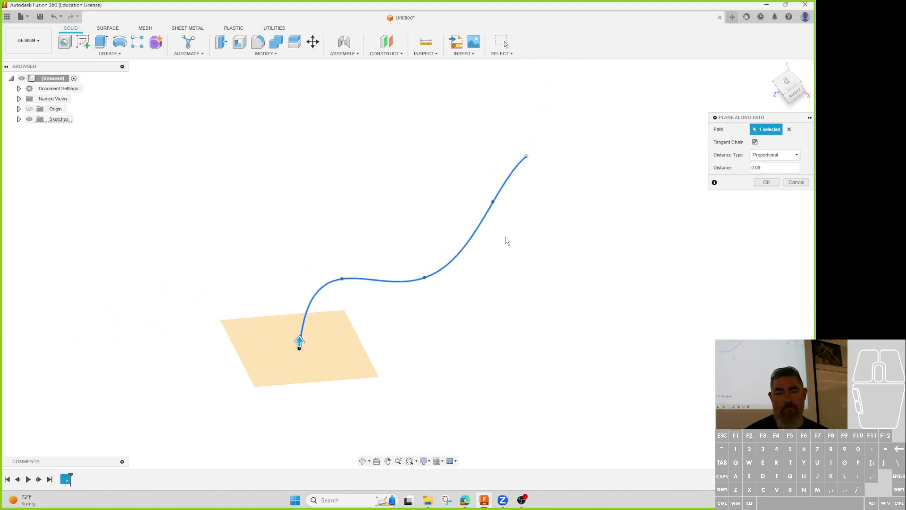
drag(299, 343, 61, 407)
click(766, 182)
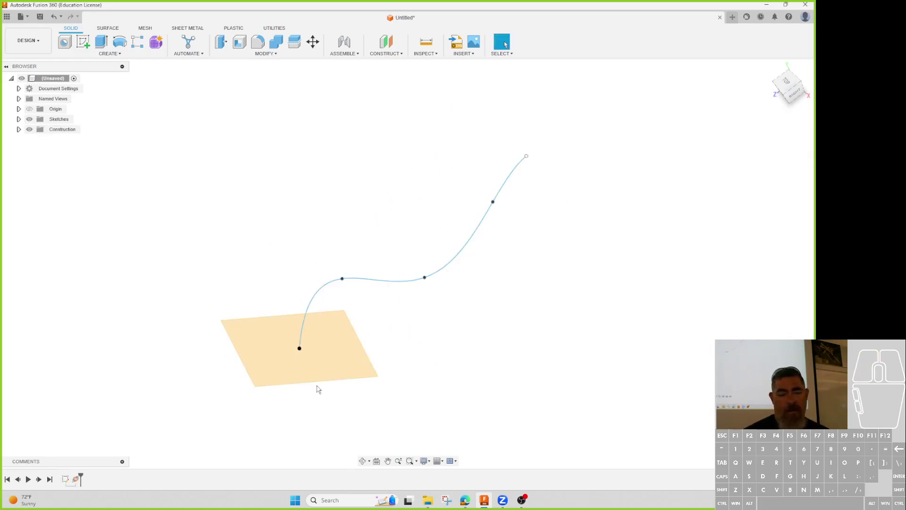
- Reshape the spline by moving the fit point next to the origin slightly outward and down
click(346, 282)
mouse_move(346, 282)
mouse_down()
mouse_move(364, 306)
mouse_move(361, 292)
mouse_up()
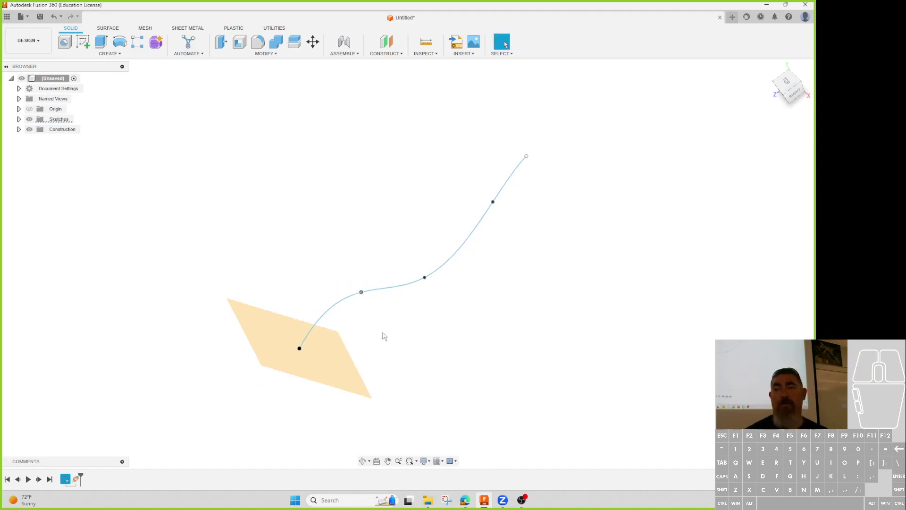
shift+middle_drag(398, 325, 377, 273)
click(325, 277)
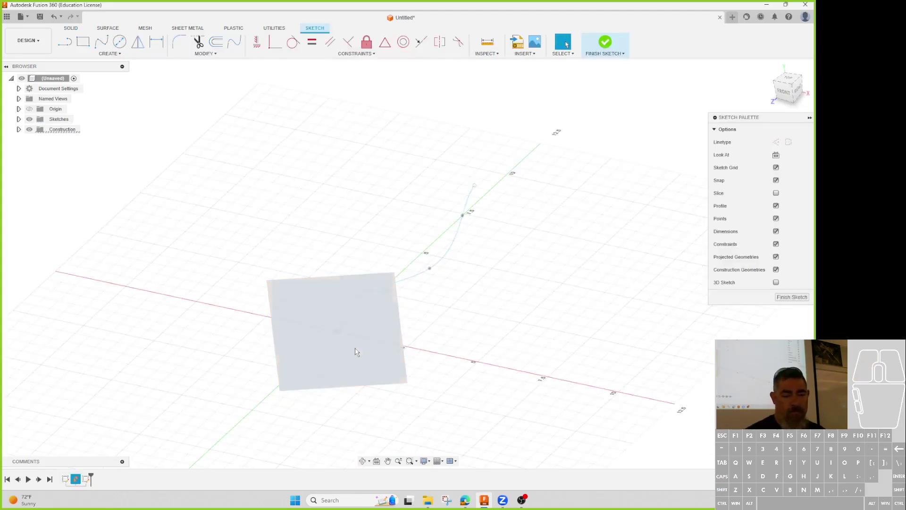
mouse_move(564, 297)
shift+middle_down()
mouse_move(582, 253)
mouse_move(569, 269)
mouse_move(564, 246)
shift+middle_up()
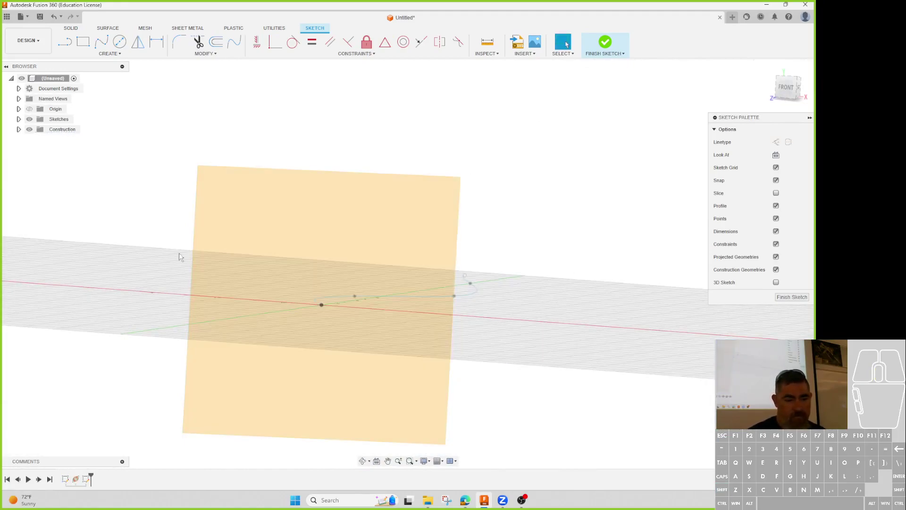
key(ctrl+z)
- Sketch two touching circles side by side on the plane along the path, the first with its edge passing through the origin
click(83, 41)
click(204, 189)
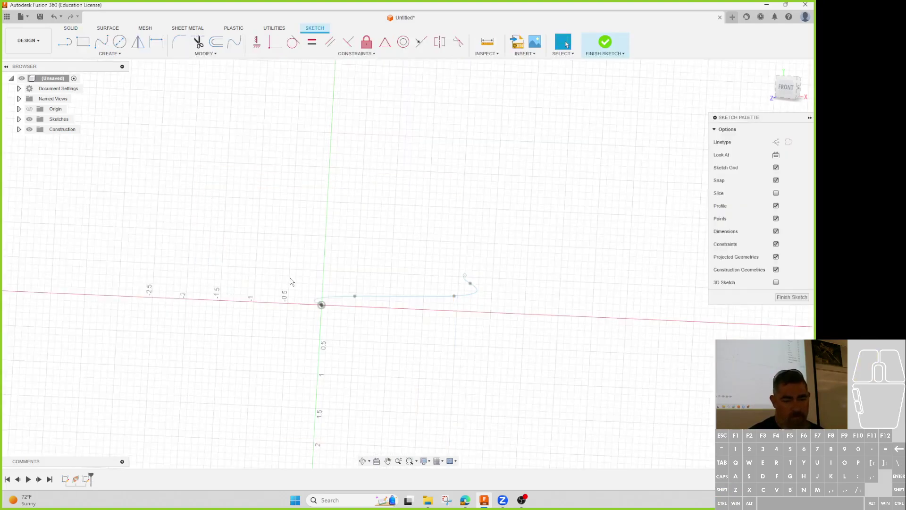
key(c)
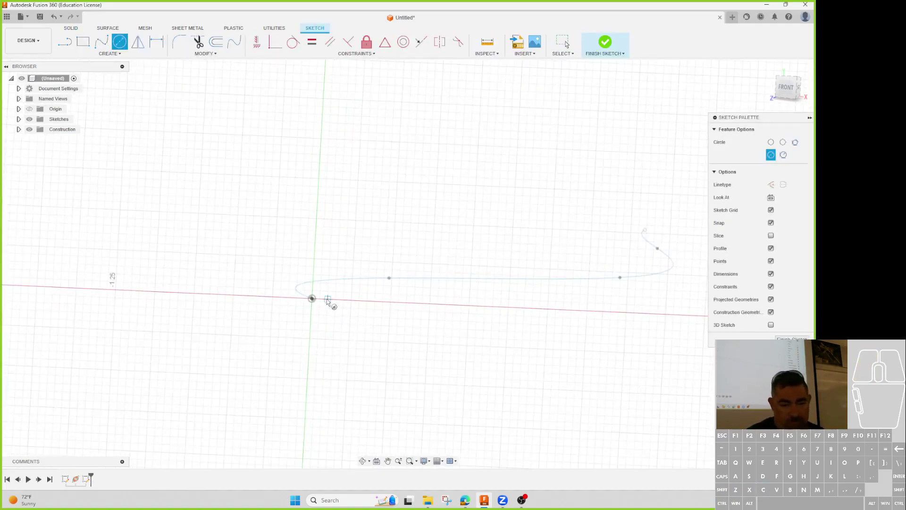
click(312, 298)
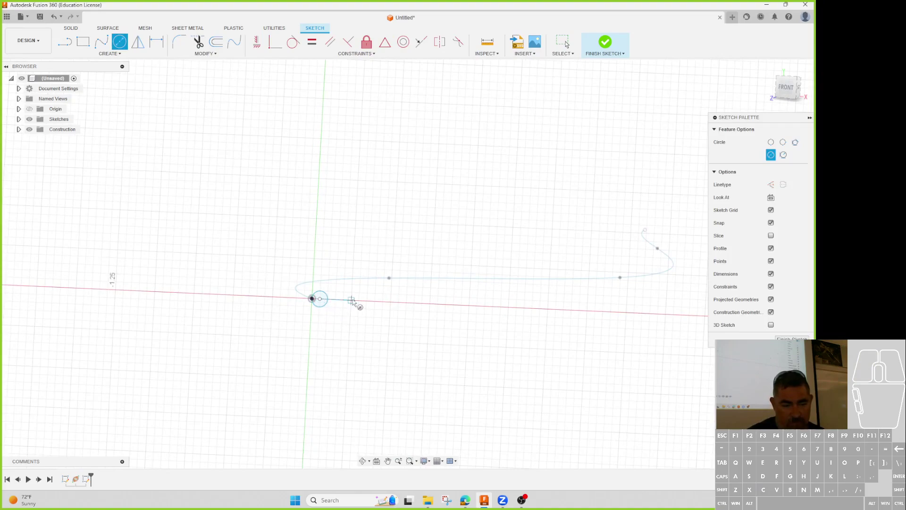
click(334, 301)
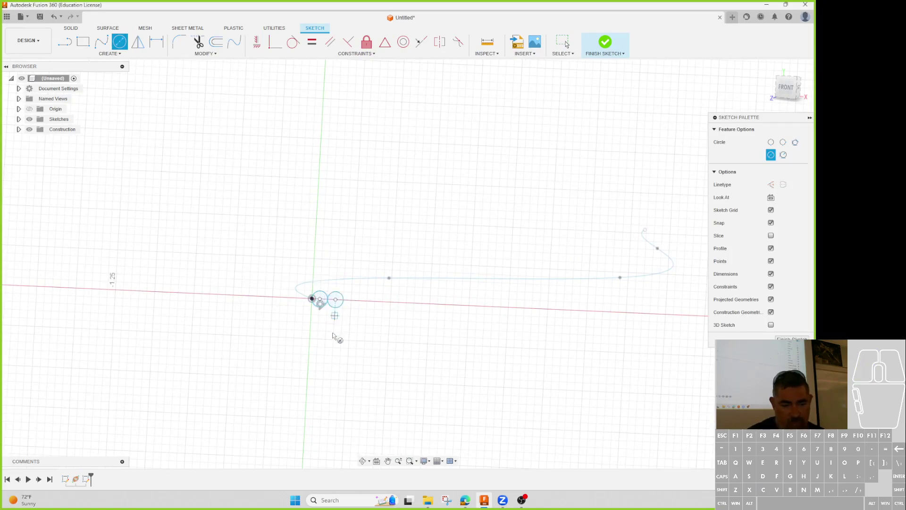
key(Escape)
- Make the two circles equal in size and finish the sketch
click(311, 42)
click(334, 307)
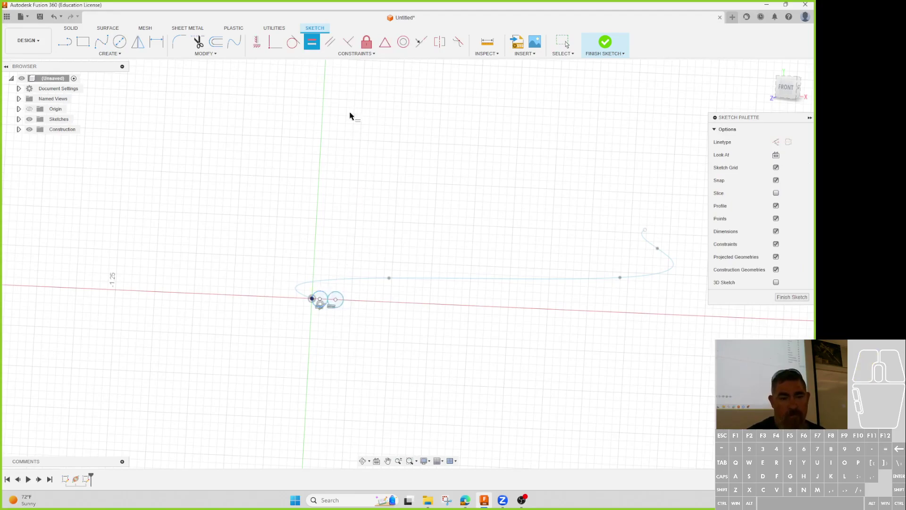
scroll(325, 319, up, 3)
key(Escape)
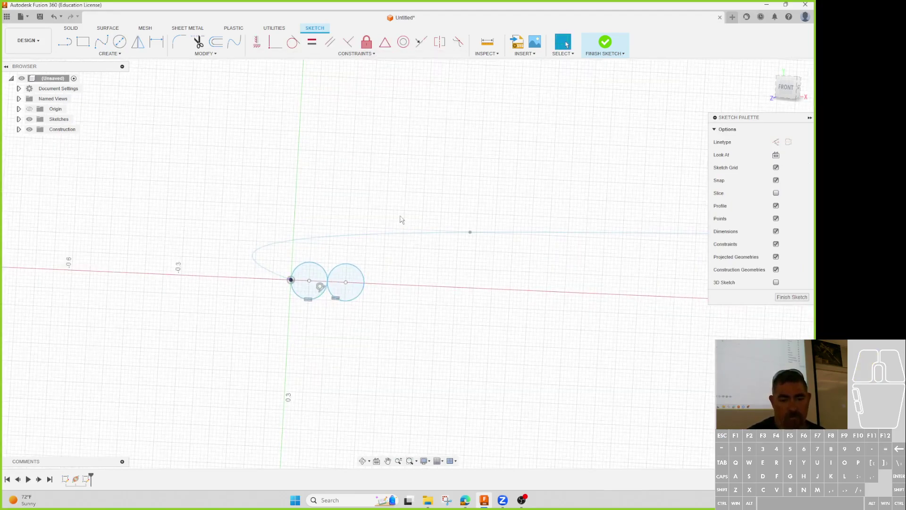
click(605, 42)
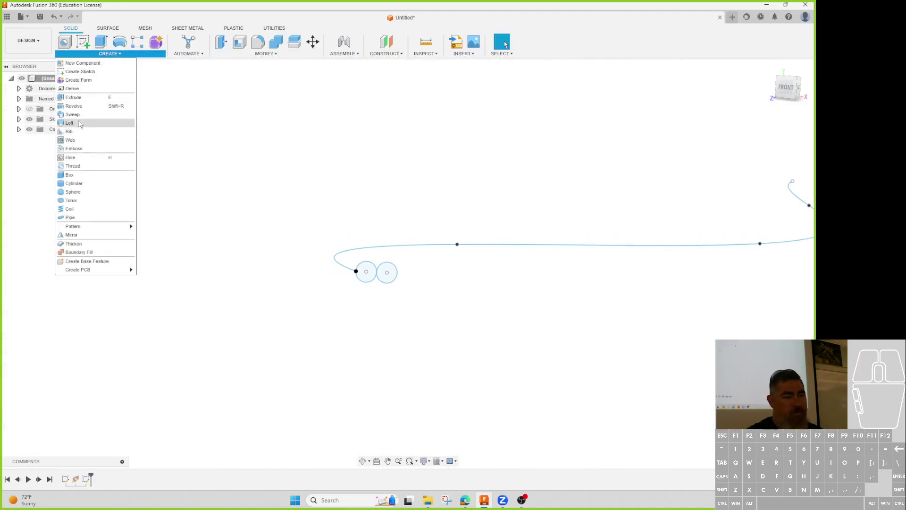
- Sweep both circles along the spline as a new body, single path, perpendicular orientation, with distance 1.00 and no taper or twist
click(81, 115)
click(371, 274)
click(388, 274)
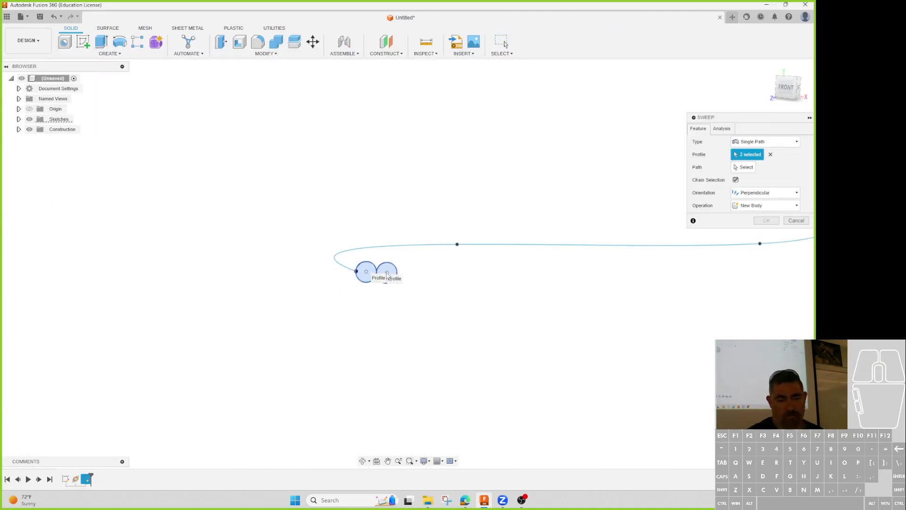
click(743, 167)
click(644, 246)
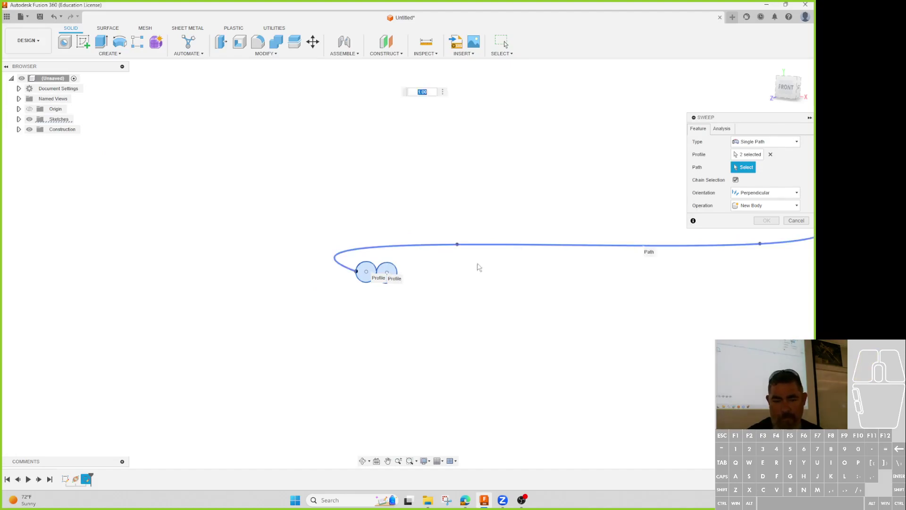
shift+middle_drag(501, 263, 586, 284)
scroll(366, 336, down, 5)
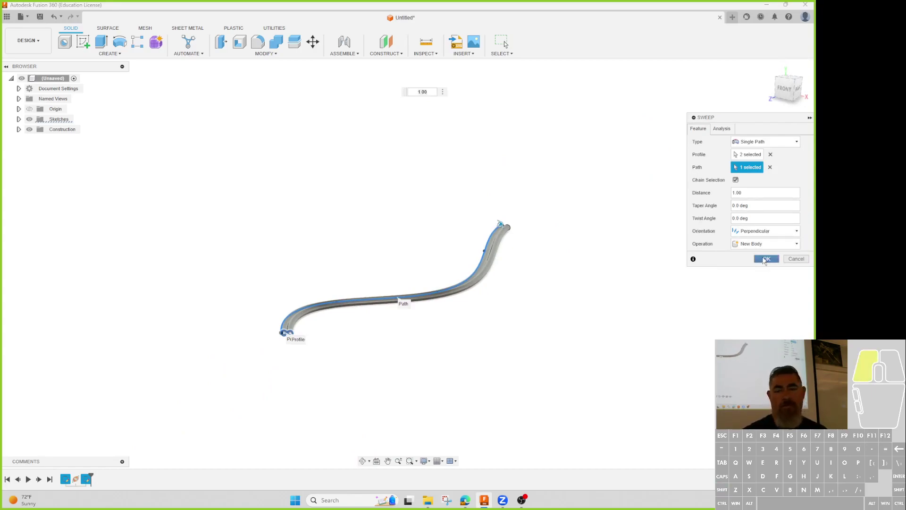
click(765, 260)
shift+middle_drag(497, 318, 407, 363)
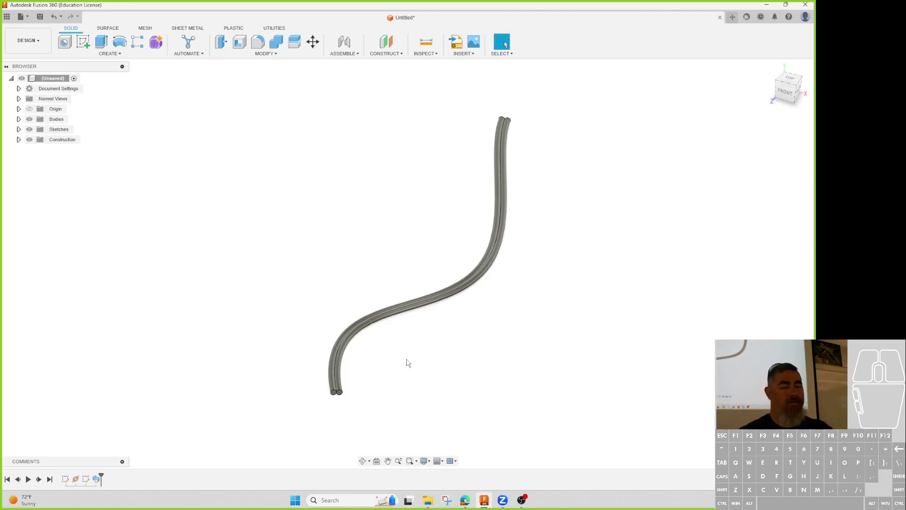
- Edit the two-circle profile sketch, test moving the second circle's centre, and connect both circle centres with a line
double_click(85, 479)
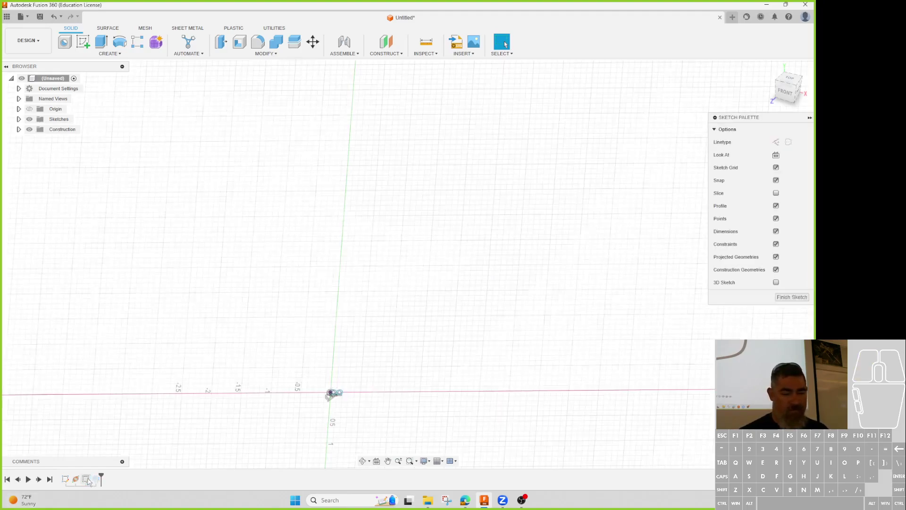
scroll(350, 387, up, 3)
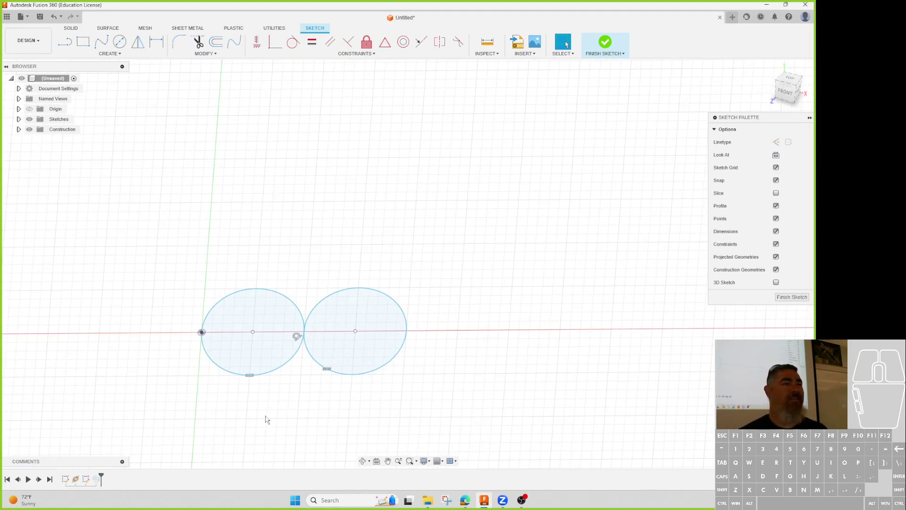
drag(356, 330, 395, 330)
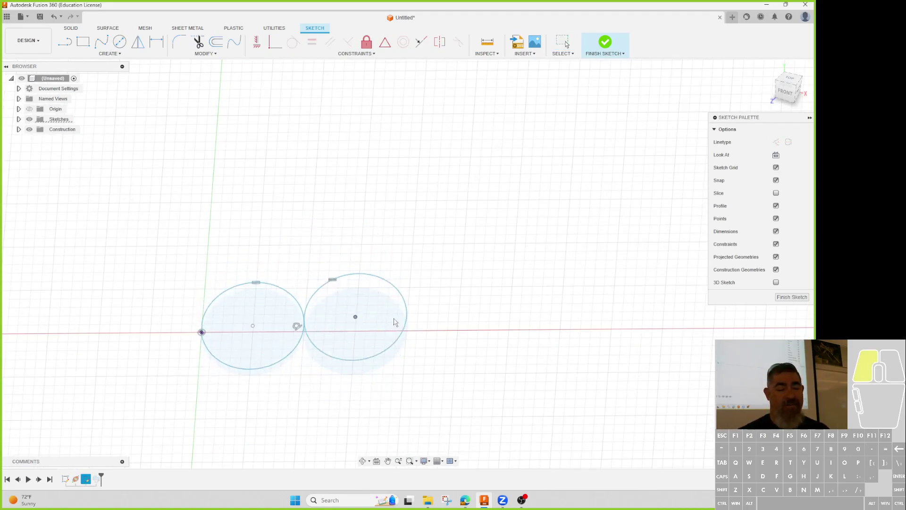
key(l)
click(253, 331)
click(355, 330)
key(Escape)
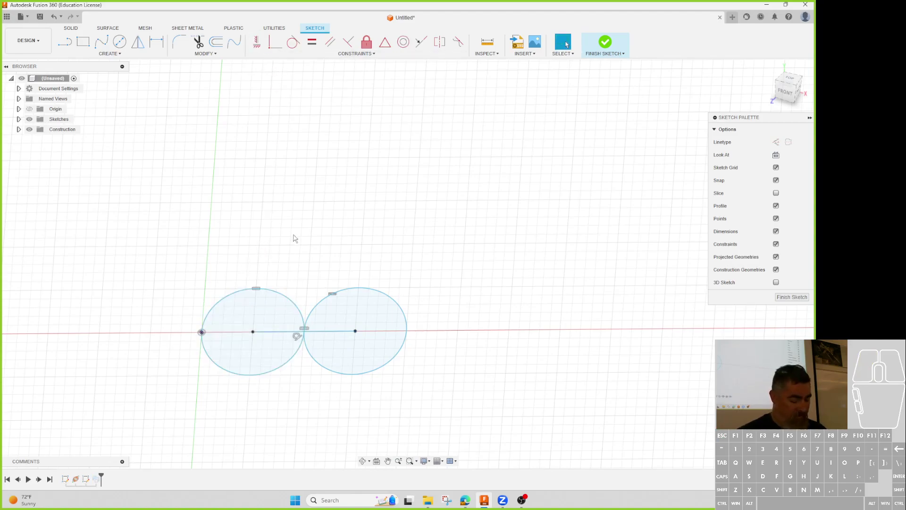
- Dimension the first circle's diameter and set it to 0.08 in
key(d)
click(263, 290)
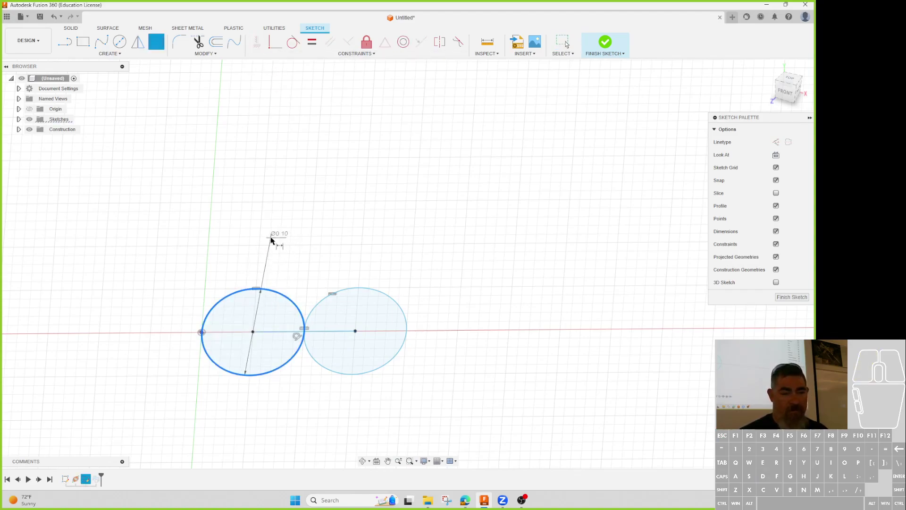
click(271, 237)
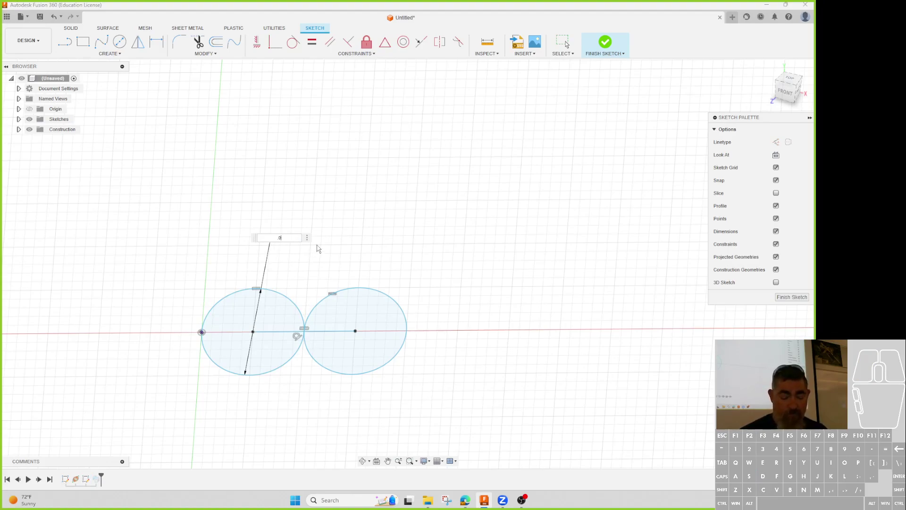
key(Return)
key(Escape)
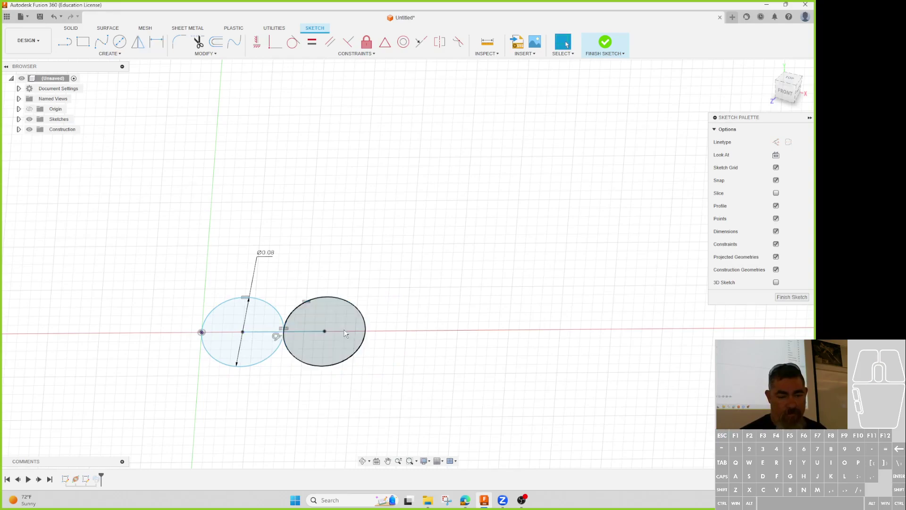
- Constrain the line between the circle centres coincident with the origin, convert it to a construction line and finish the sketch
mouse_move(362, 313)
mouse_down()
mouse_move(411, 271)
mouse_move(392, 222)
mouse_move(407, 196)
mouse_move(399, 277)
mouse_move(410, 263)
mouse_up()
click(385, 179)
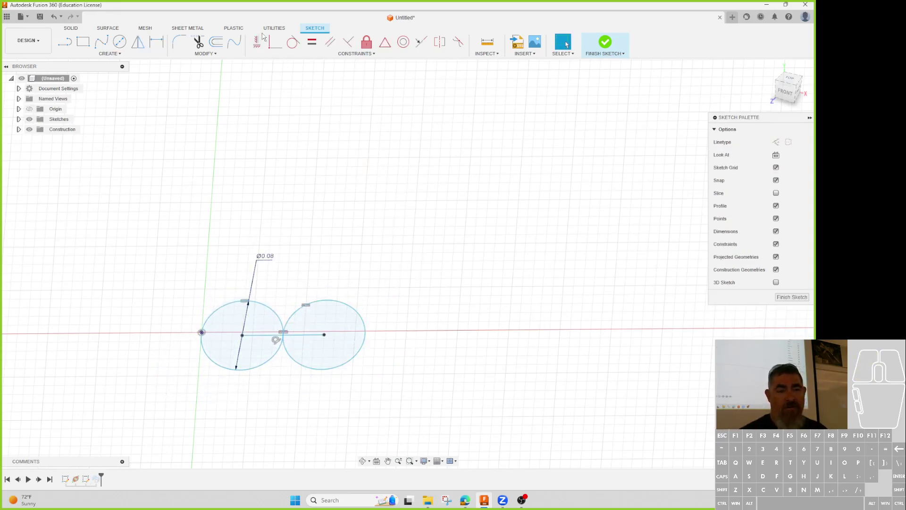
click(262, 333)
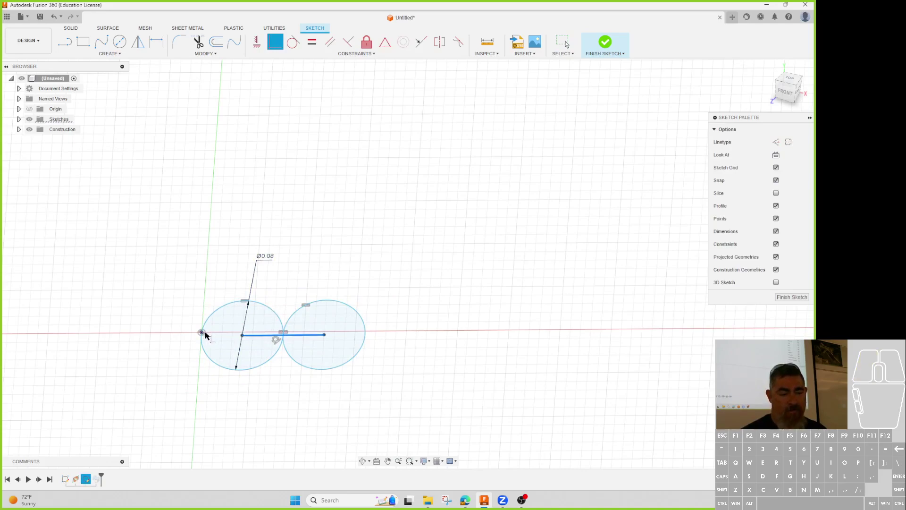
drag(206, 334, 218, 331)
click(302, 331)
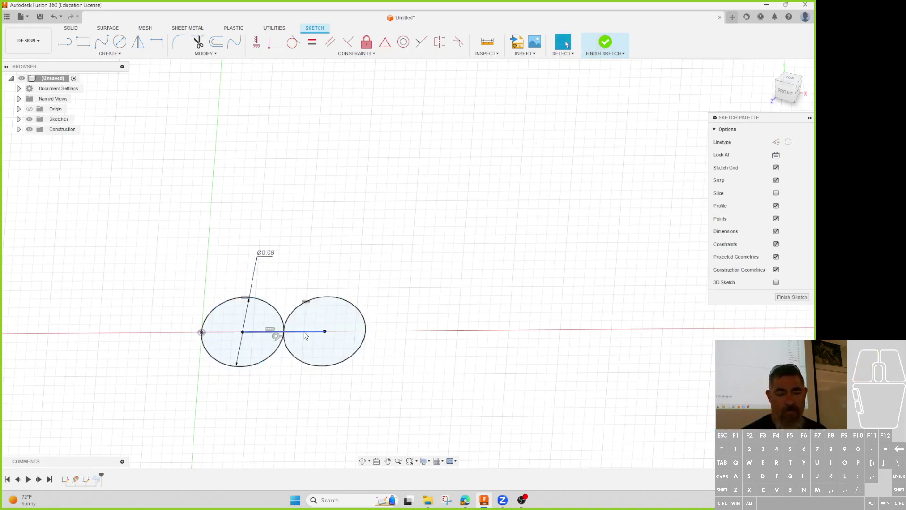
click(776, 142)
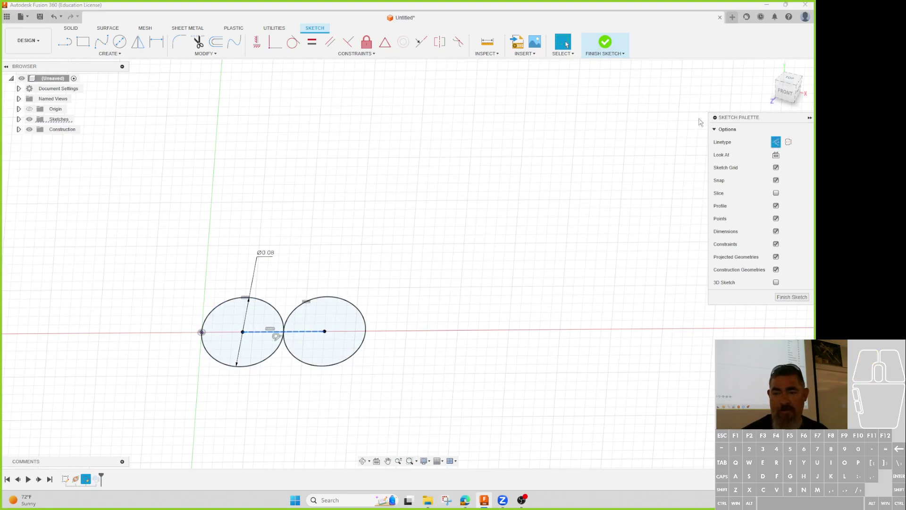
click(605, 54)
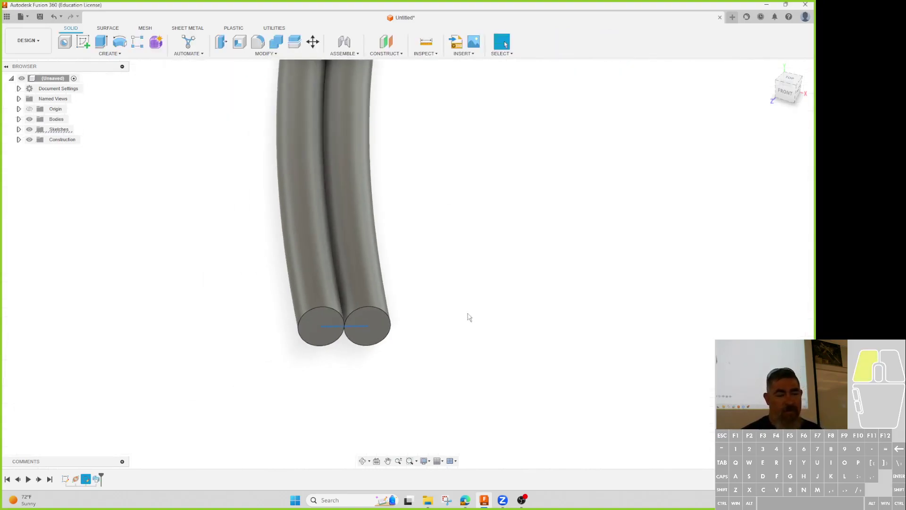
- Edit the two-circle profile sketch, set the circle diameter to 0.12 in and finish the sketch
double_click(86, 479)
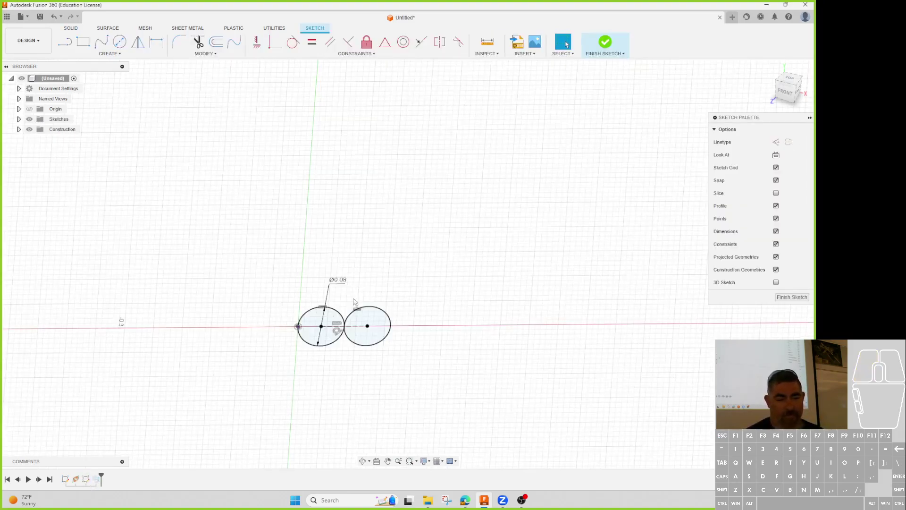
double_click(338, 280)
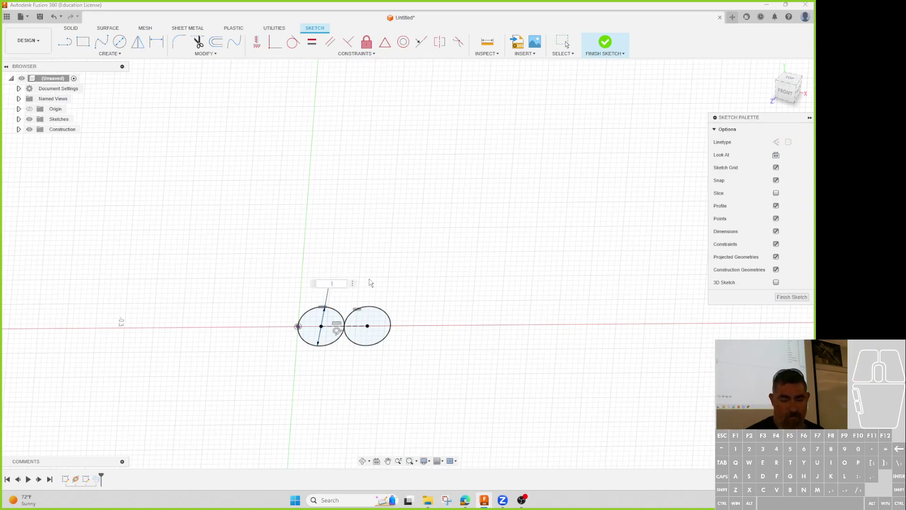
text(0.12)
key(Return)
click(605, 43)
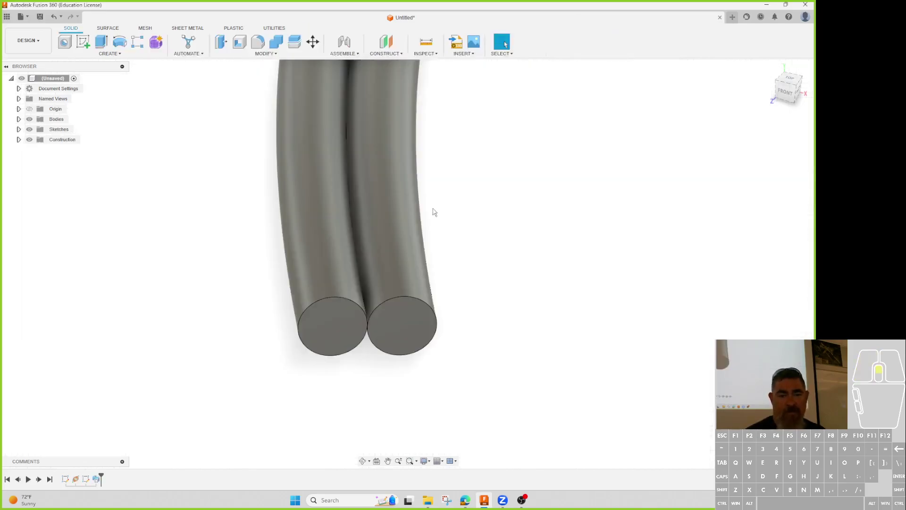
mouse_move(480, 311)
middle_down()
mouse_move(521, 248)
mouse_move(374, 317)
middle_up()
scroll(371, 311, down, 2)
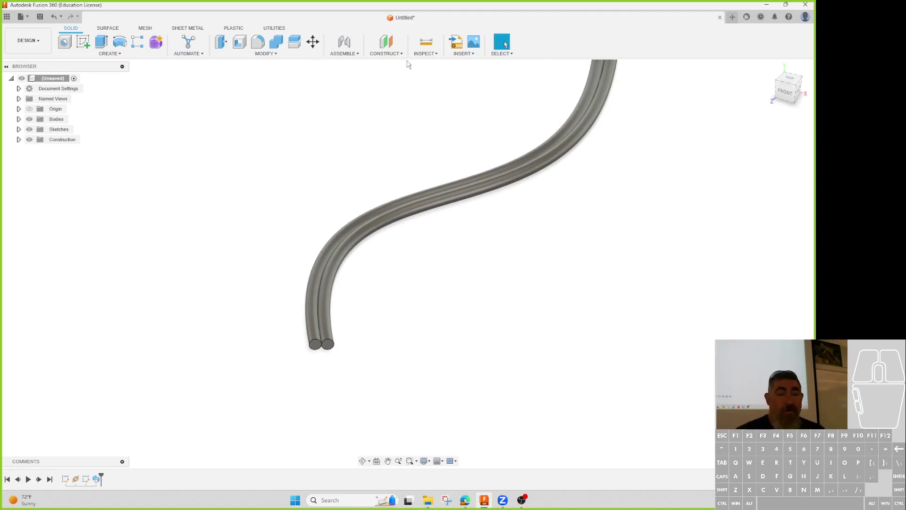
click(386, 52)
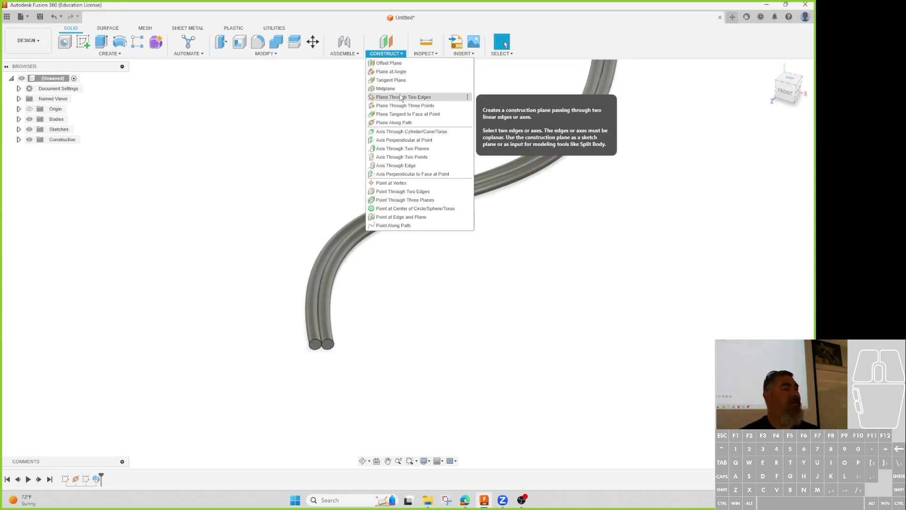
click(300, 115)
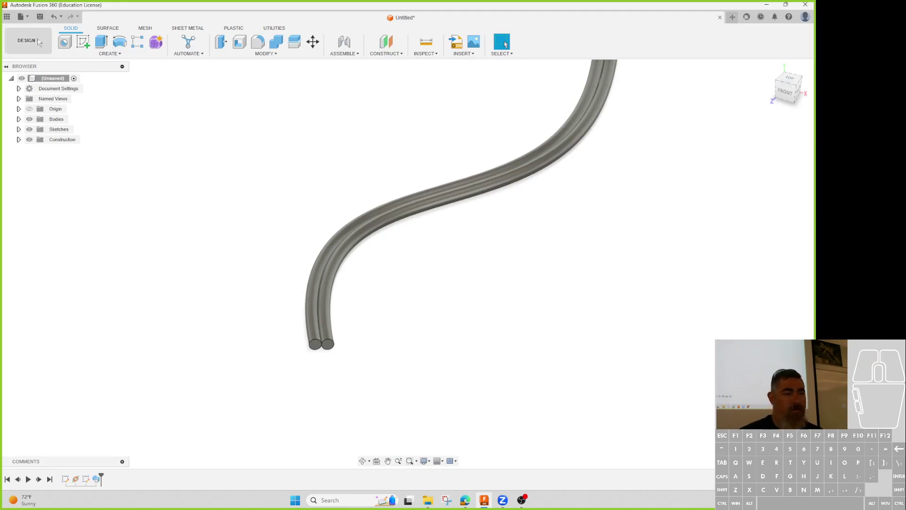
- Sketch a rectangle about 0.96 in wide on the horizontal origin plane beside the swept body, and finish the sketch
click(83, 44)
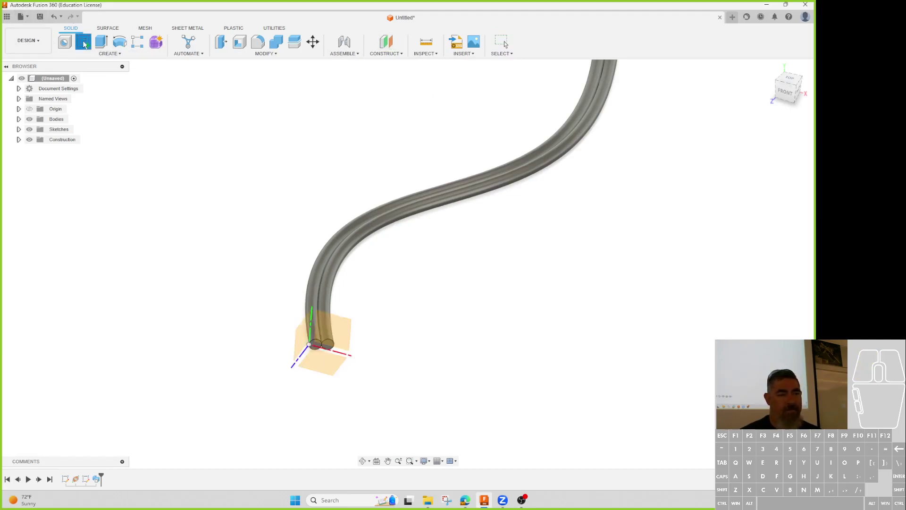
click(323, 365)
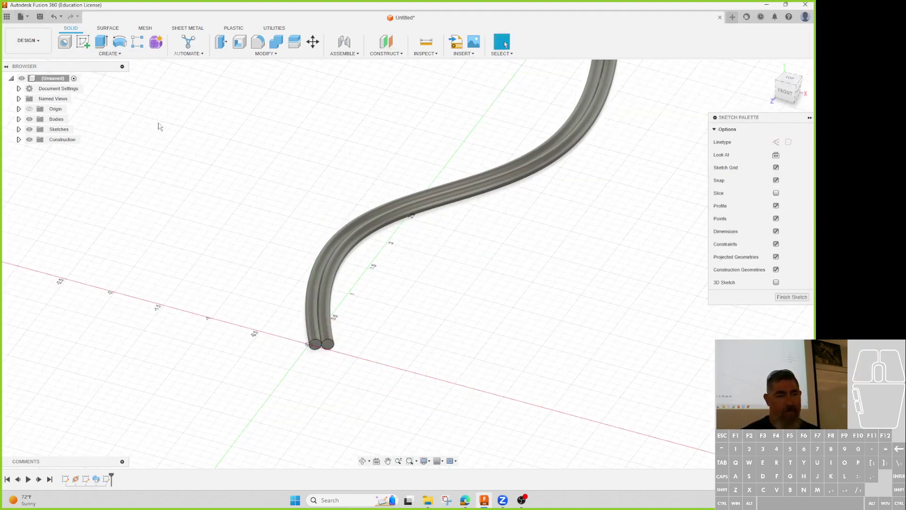
key(r)
click(546, 310)
click(614, 451)
click(793, 327)
drag(613, 452, 544, 461)
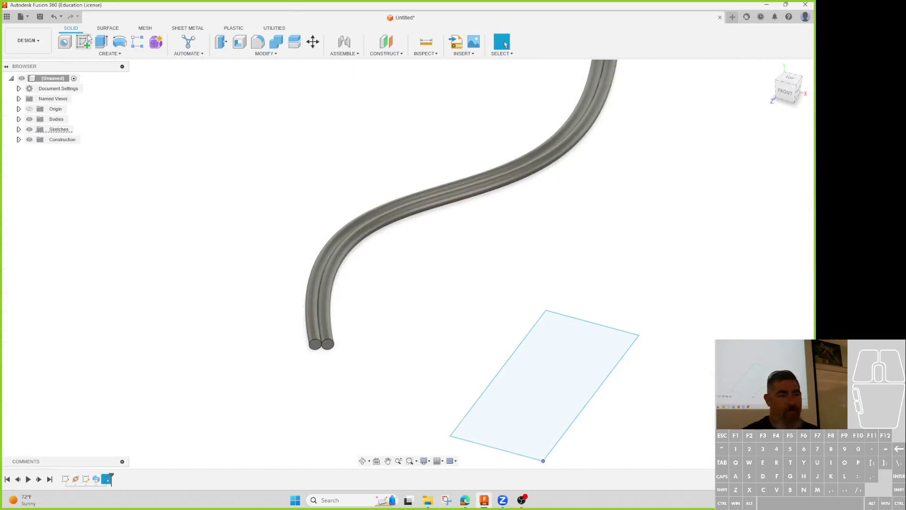
- Extrude the rectangle 0.40 in as a new component
key(e)
click(567, 370)
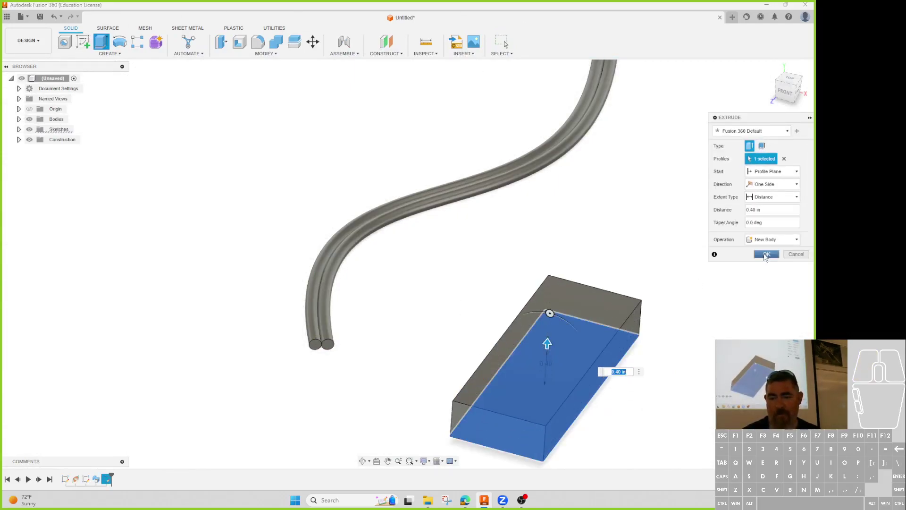
click(774, 239)
click(767, 286)
click(769, 254)
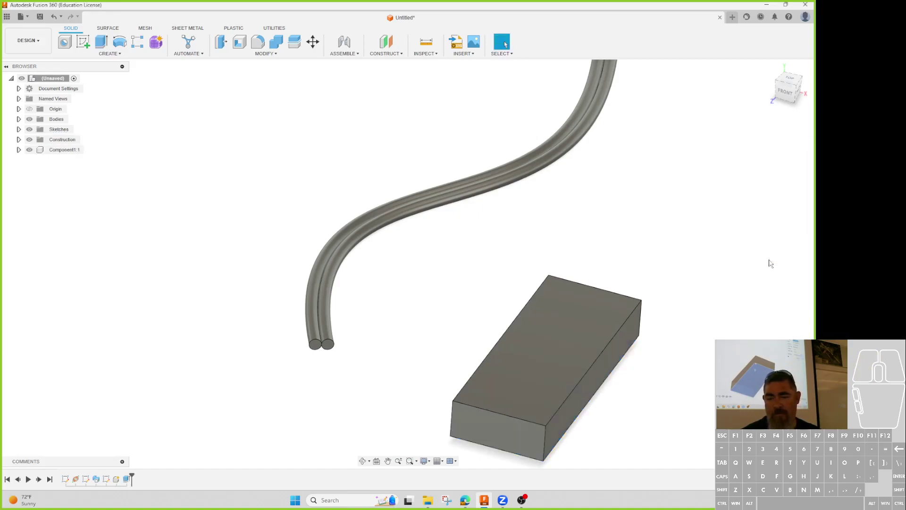
- Try a midplane between the block's two opposite long side faces
shift+middle_drag(713, 336, 718, 300)
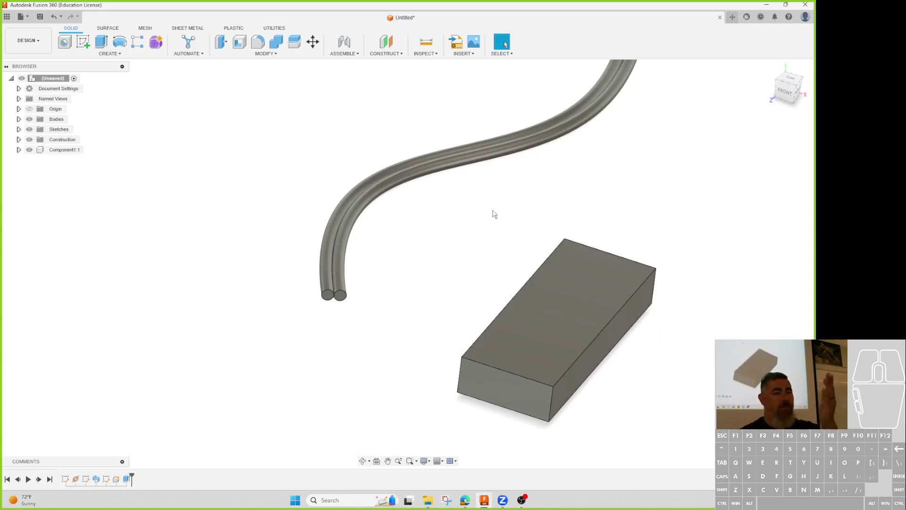
click(385, 54)
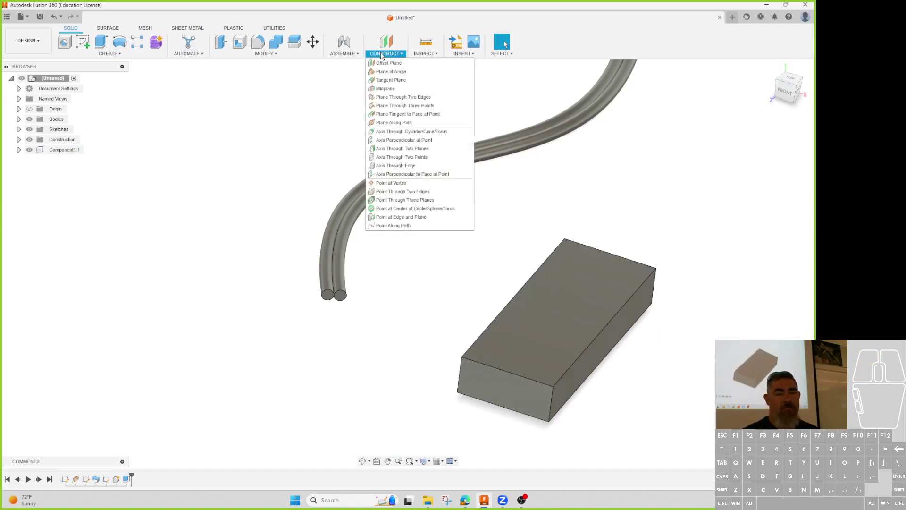
click(385, 88)
shift+middle_drag(608, 345, 520, 425)
click(530, 398)
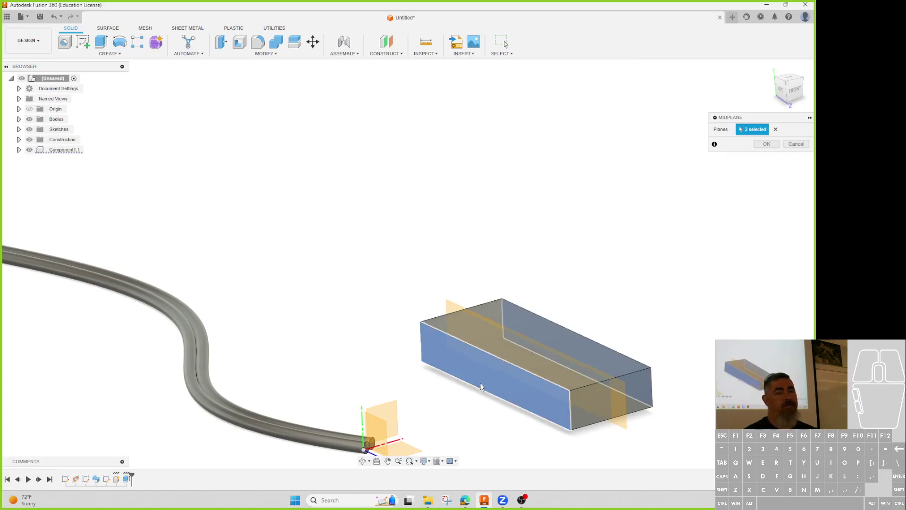
key(Escape)
- Try a midplane between the block's long side face and the adjacent end face
click(386, 54)
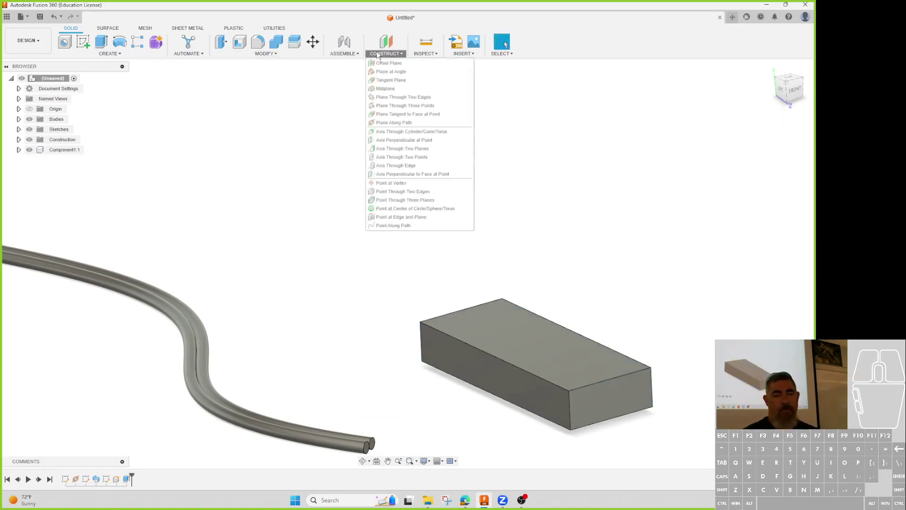
click(396, 88)
click(548, 397)
click(617, 399)
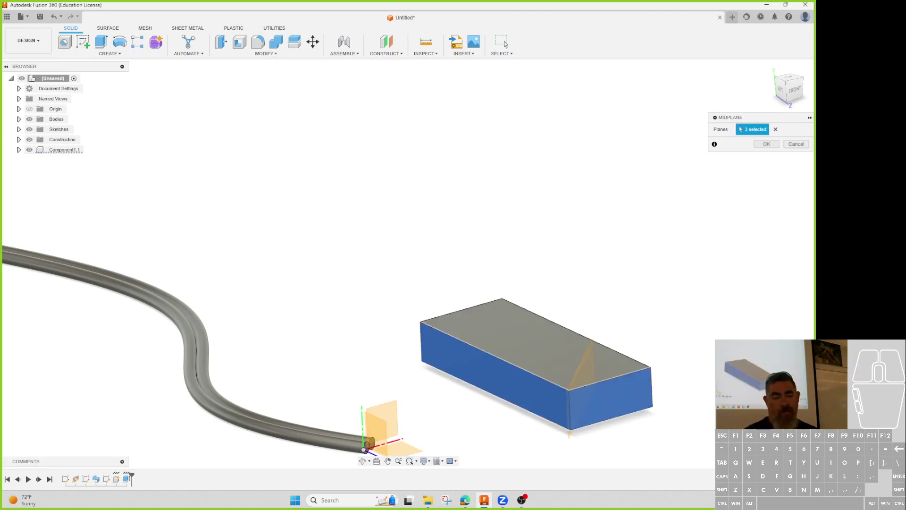
shift+middle_drag(706, 368, 693, 394)
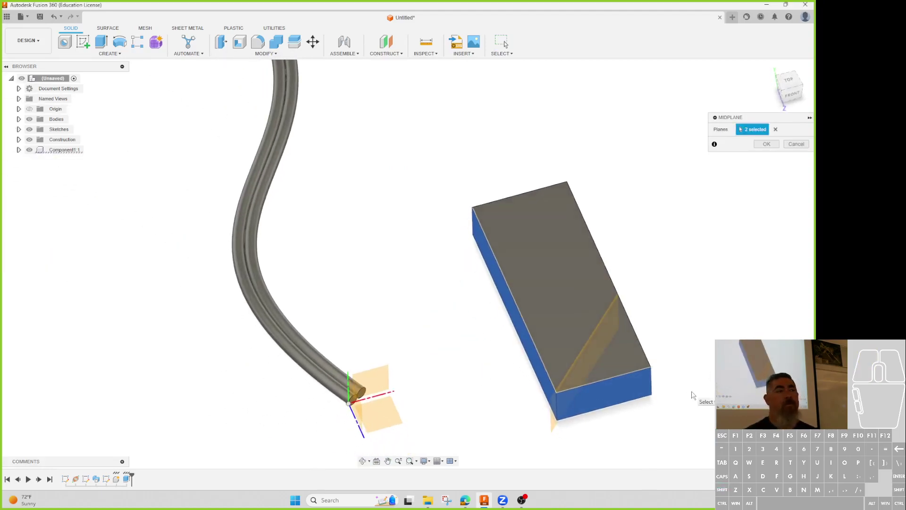
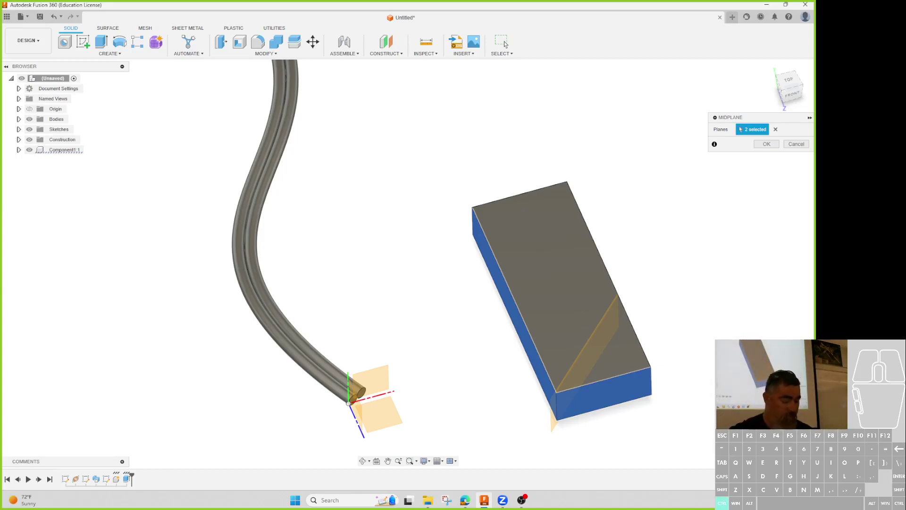
key(Return)
- Edit the block's rectangle sketch and dimension its short side to 2 in
click(543, 292)
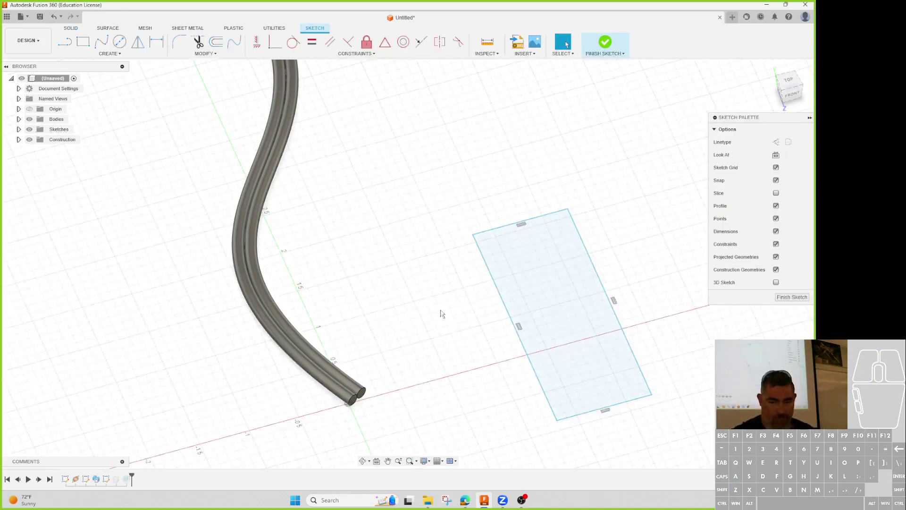
key(d)
click(524, 221)
click(521, 160)
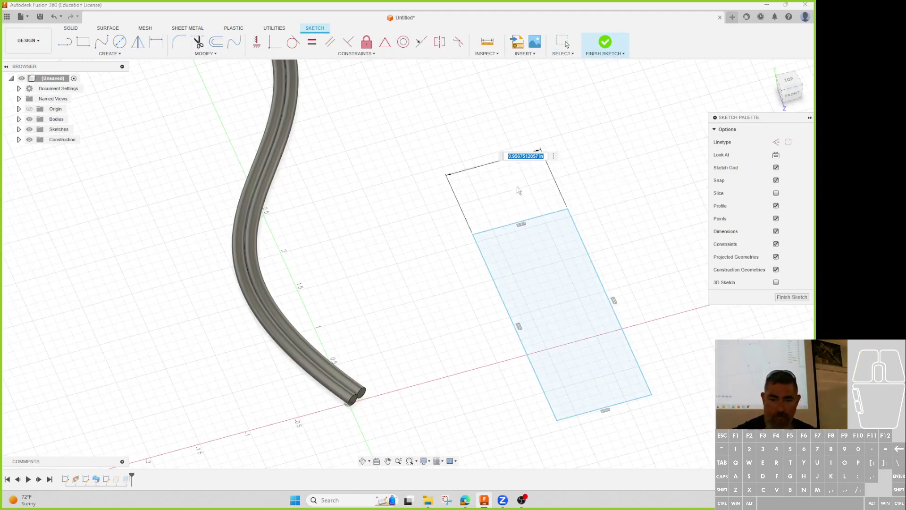
text(2)
key(Return)
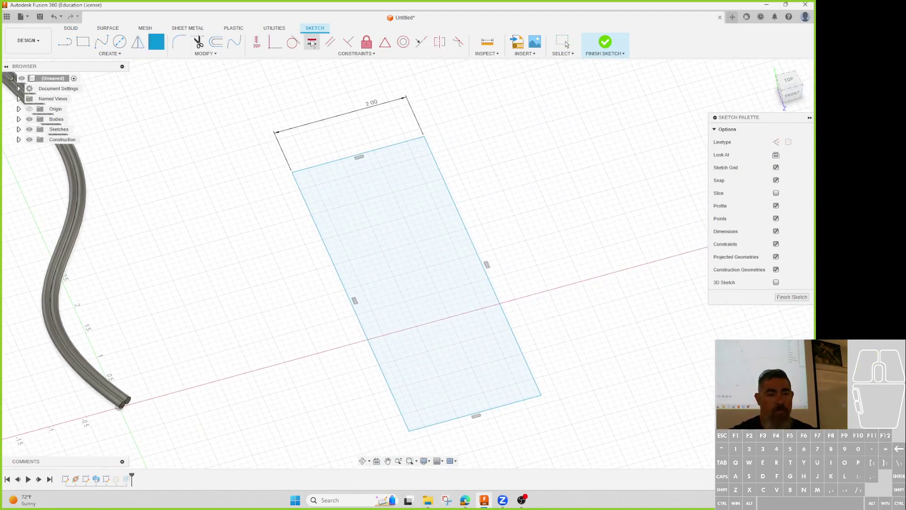
- Make the rectangle's long side equal to its short side, and finish the sketch
click(466, 229)
click(391, 146)
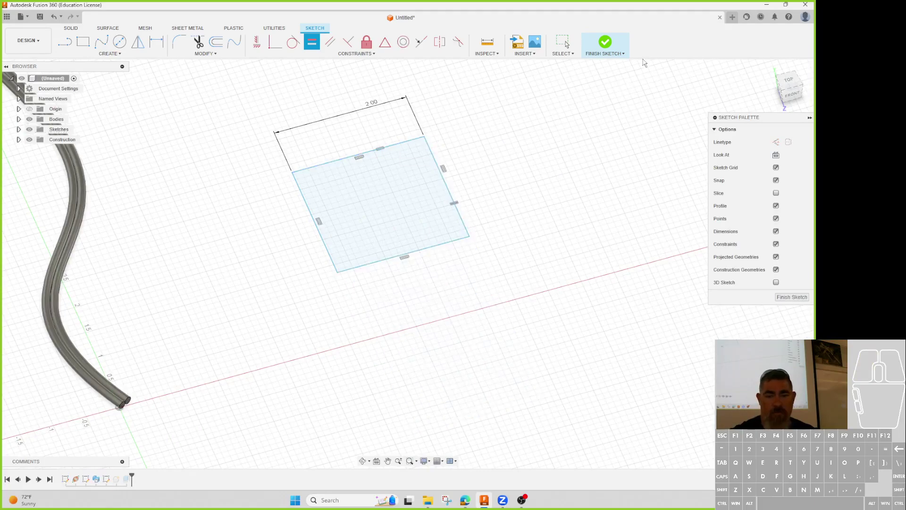
click(610, 45)
- Edit the block's extrusion and set its distance to 2 in
double_click(106, 479)
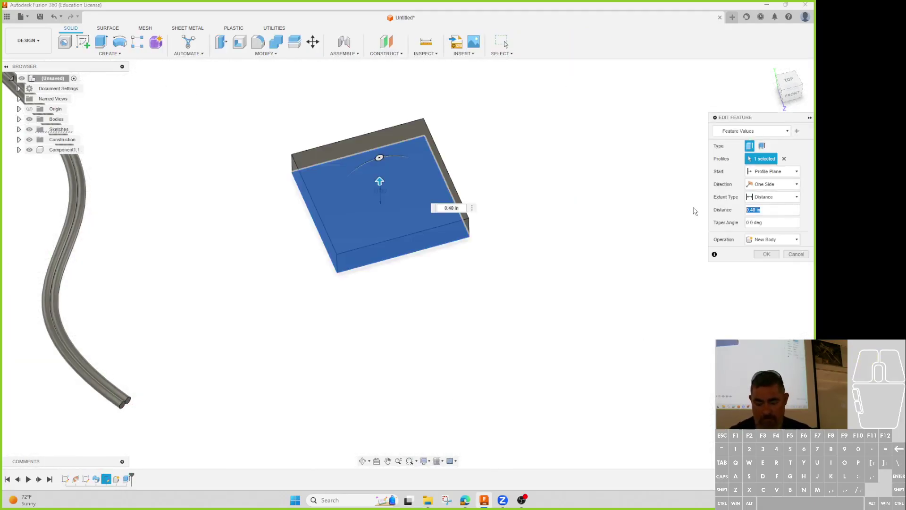
text(2)
key(Return)
- Create a midplane between the cube's top face and its adjacent front face
shift+middle_drag(582, 347, 614, 333)
click(397, 54)
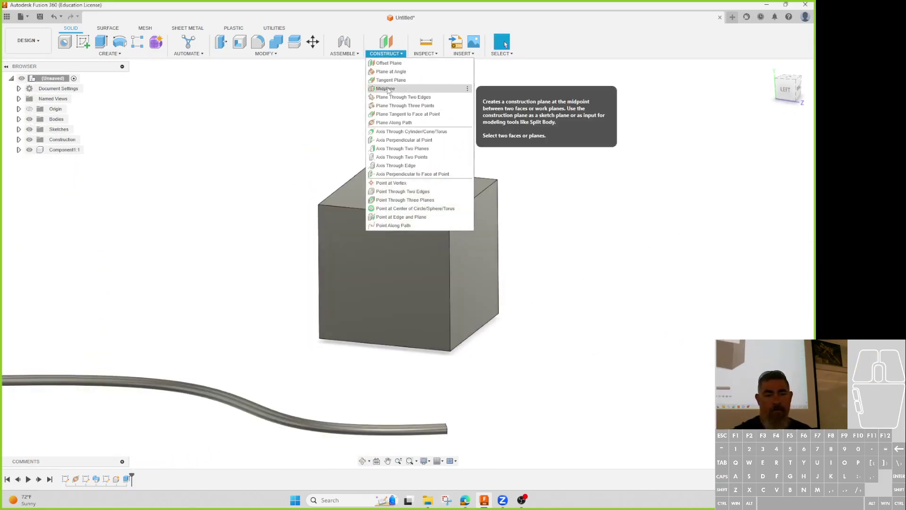
click(389, 87)
click(431, 204)
click(474, 226)
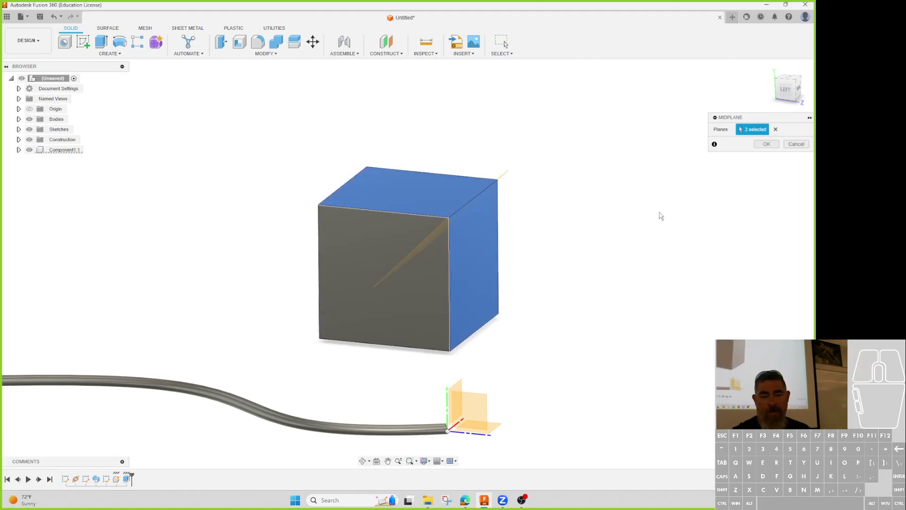
click(765, 144)
shift+middle_drag(585, 219, 472, 146)
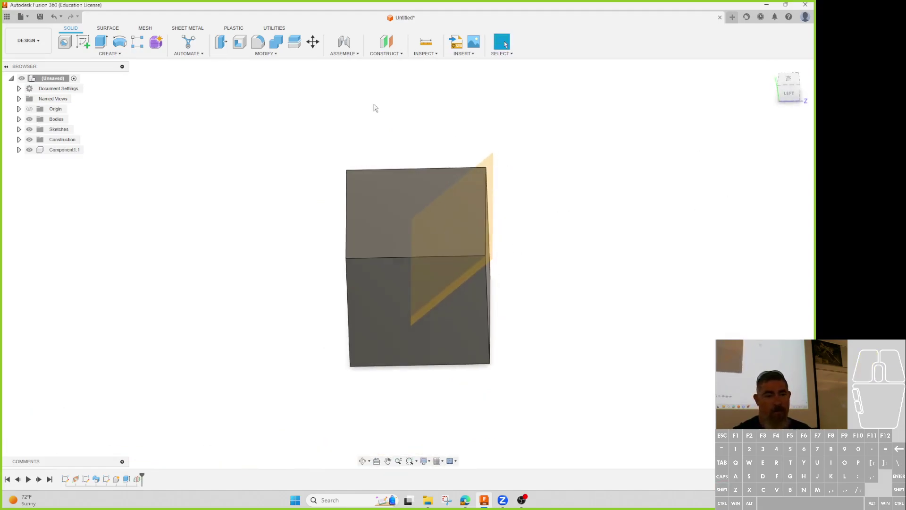
- Start a sketch on the cube's diagonal midplane and project the top-face edge farthest from that plane into it
click(83, 42)
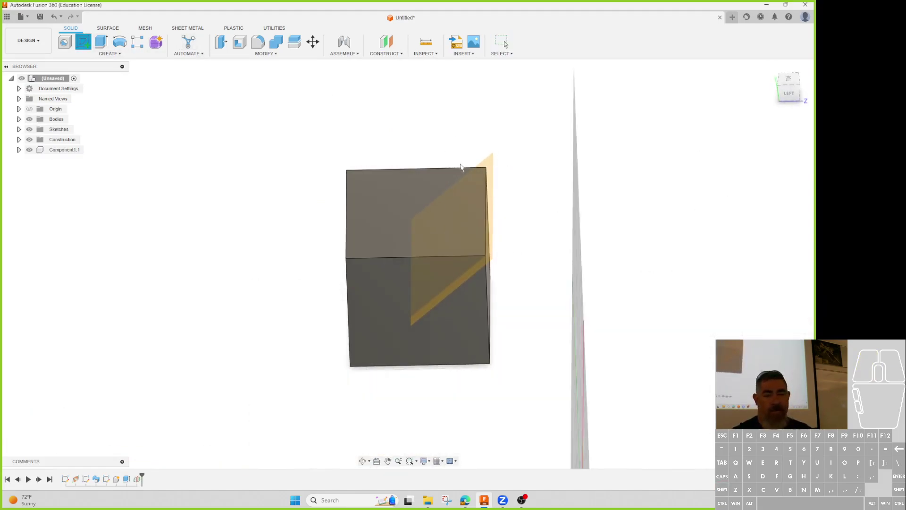
click(491, 172)
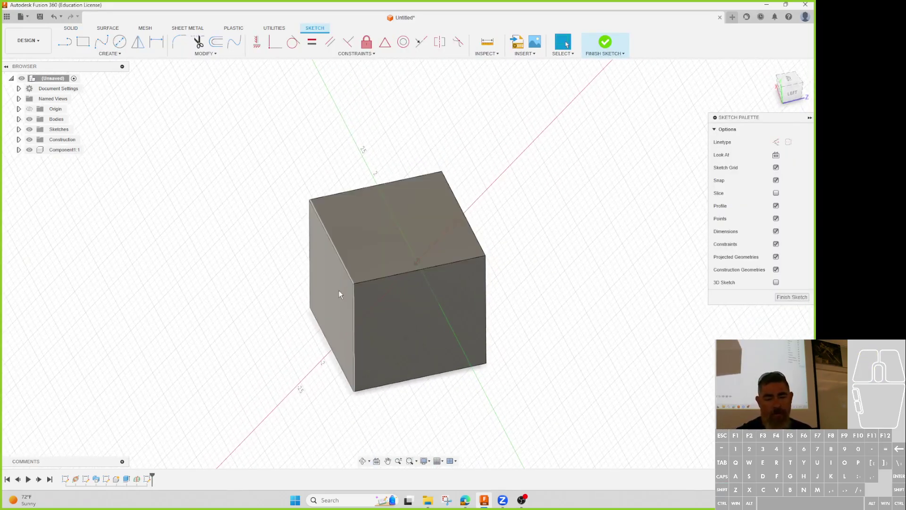
click(332, 244)
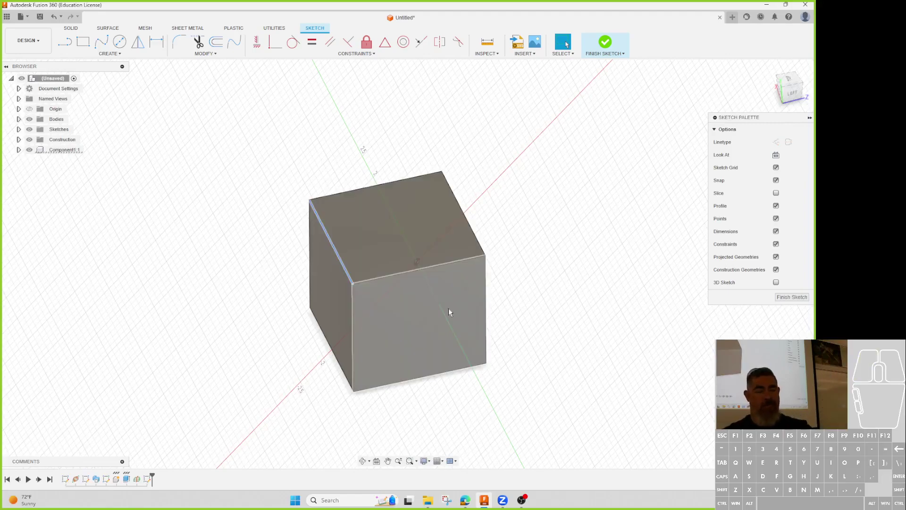
mouse_move(582, 271)
shift+middle_down()
mouse_move(581, 253)
mouse_move(577, 261)
mouse_move(629, 275)
mouse_move(629, 291)
mouse_move(594, 267)
mouse_move(584, 271)
shift+middle_up()
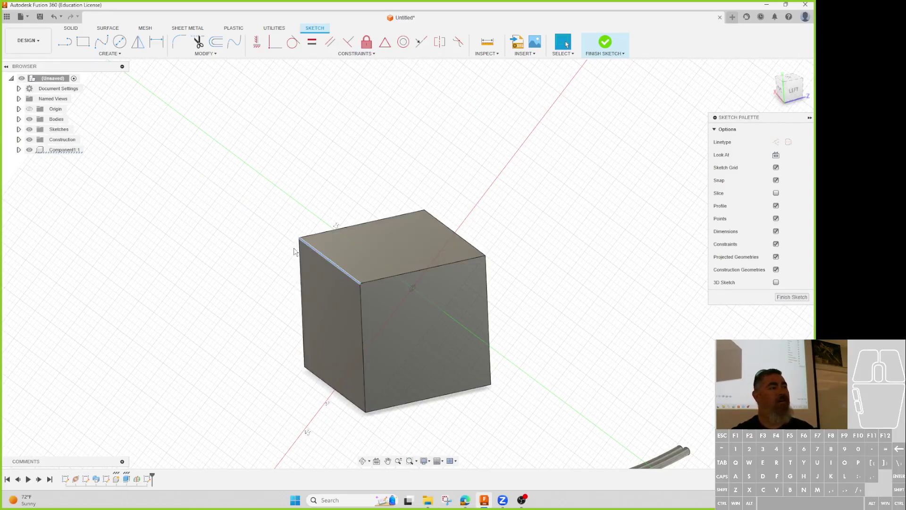
key(p)
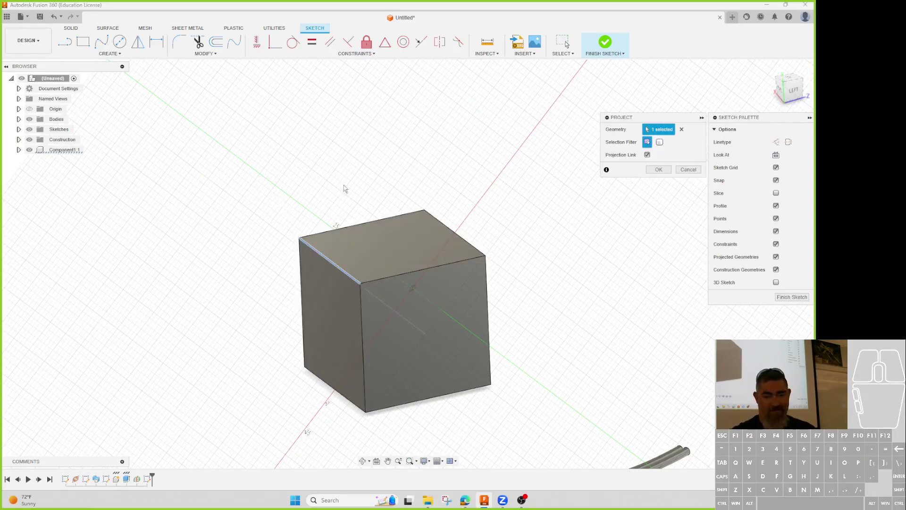
click(653, 175)
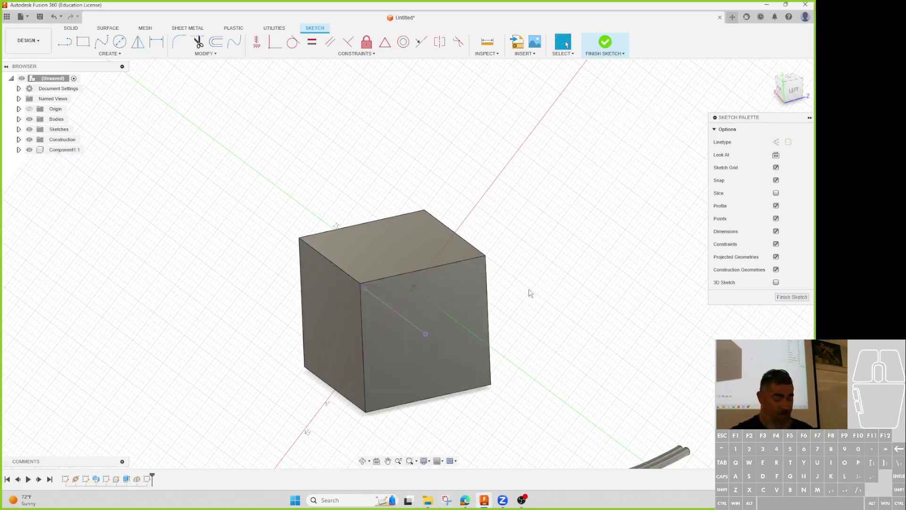
- Project the opposite parallel edge of the cube's top face into the midplane sketch
key(l)
middle_drag(543, 253, 551, 257)
key(Escape)
key(p)
click(489, 250)
key(Return)
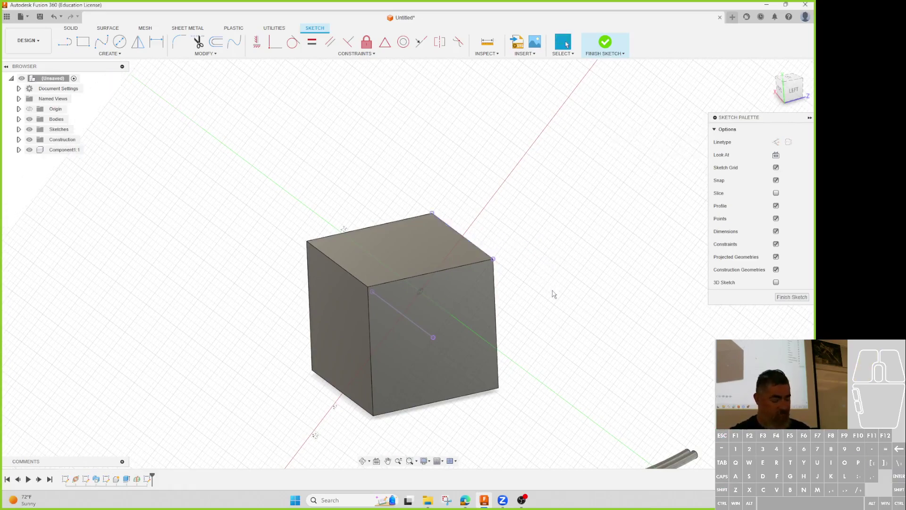
- Draw two lines forming a V from the endpoints of the second projected edge to the midpoint of the first projected edge
key(l)
click(432, 213)
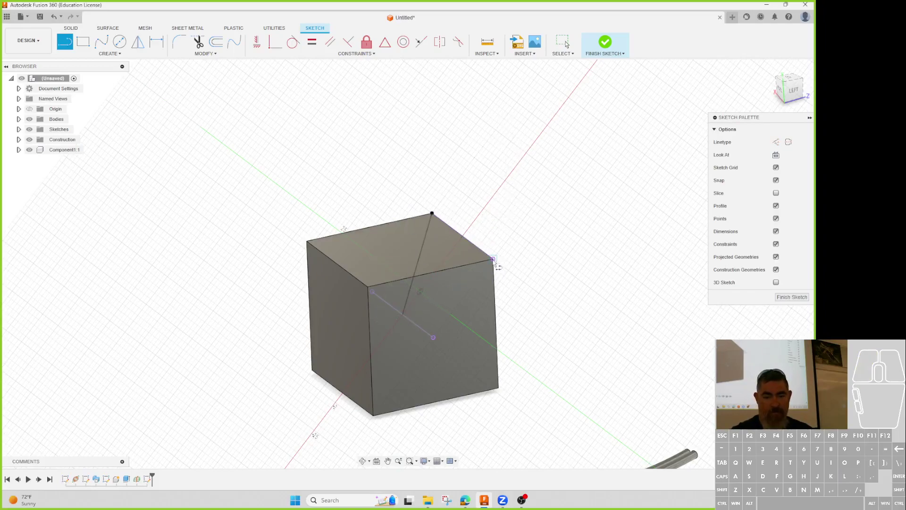
click(402, 314)
key(Escape)
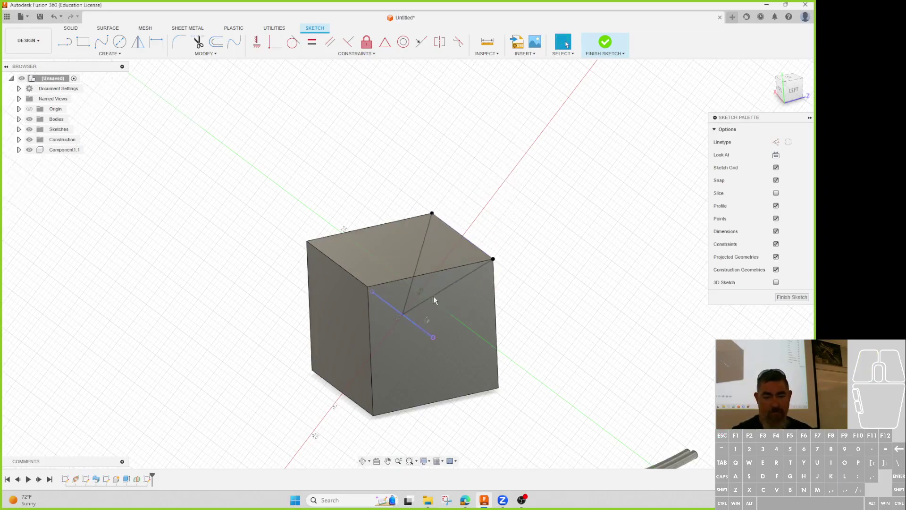
- Convert the projected line at the V's tip to construction geometry and finish the sketch
click(425, 331)
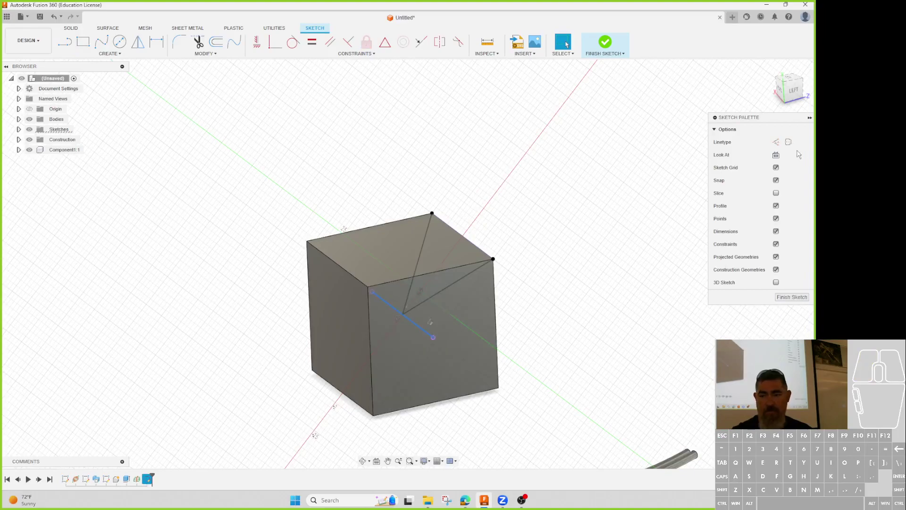
click(777, 142)
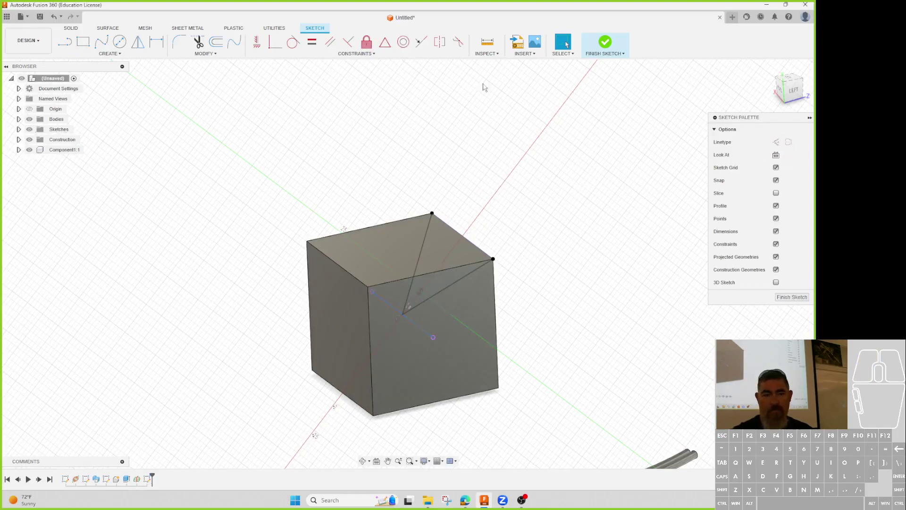
click(607, 45)
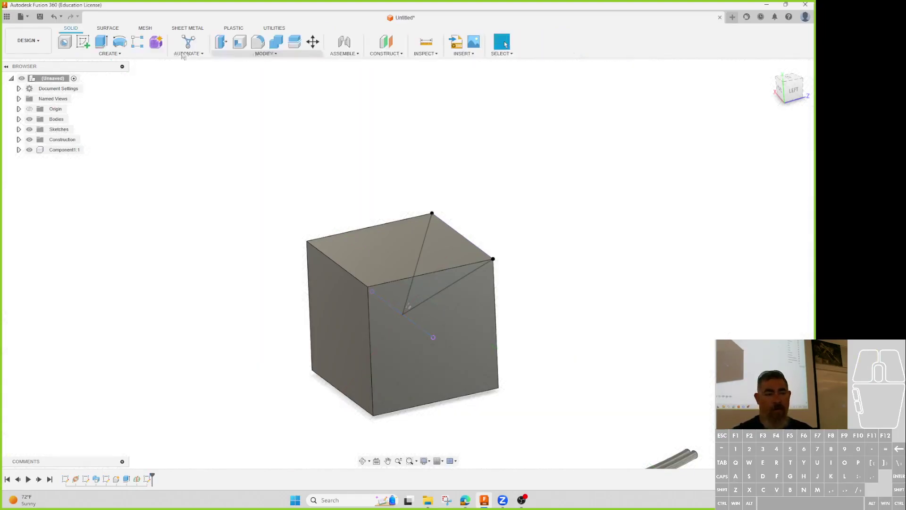
- Extrude the triangular profile symmetrically with extent All as a Cut through the cube
click(101, 42)
click(769, 184)
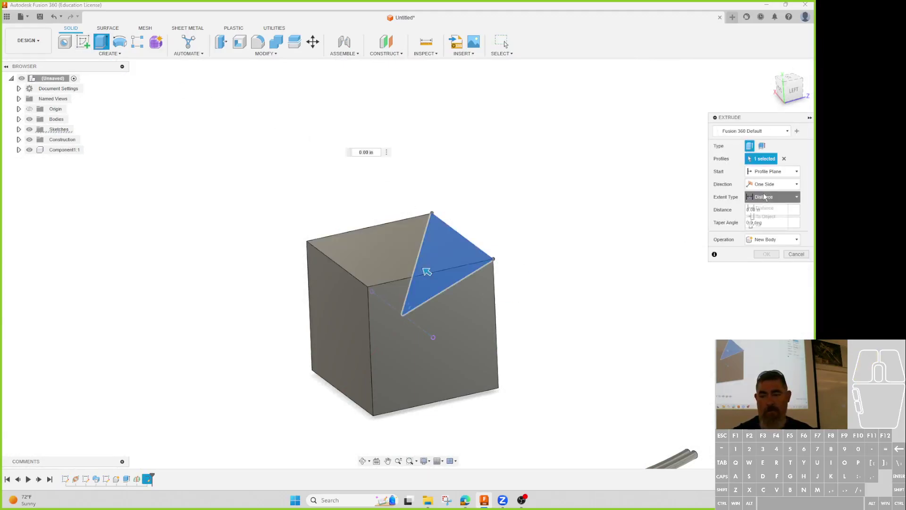
click(763, 213)
click(765, 197)
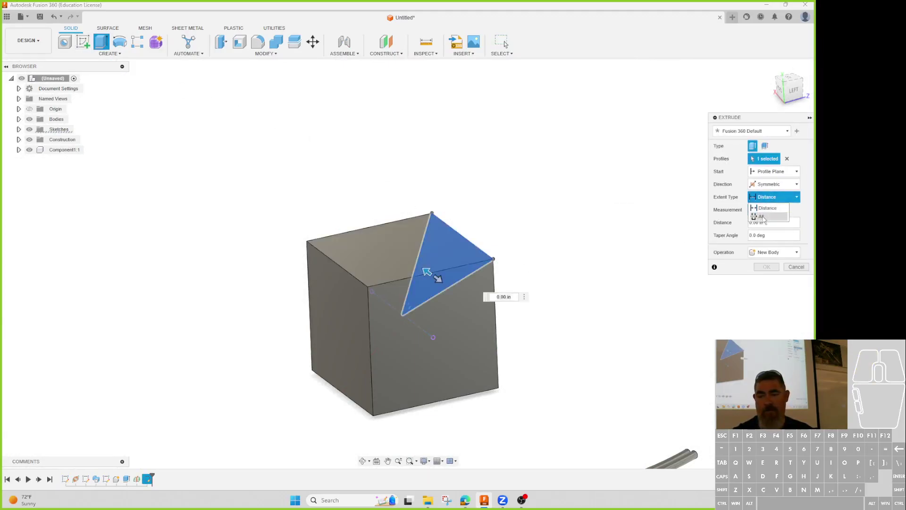
click(763, 220)
click(774, 227)
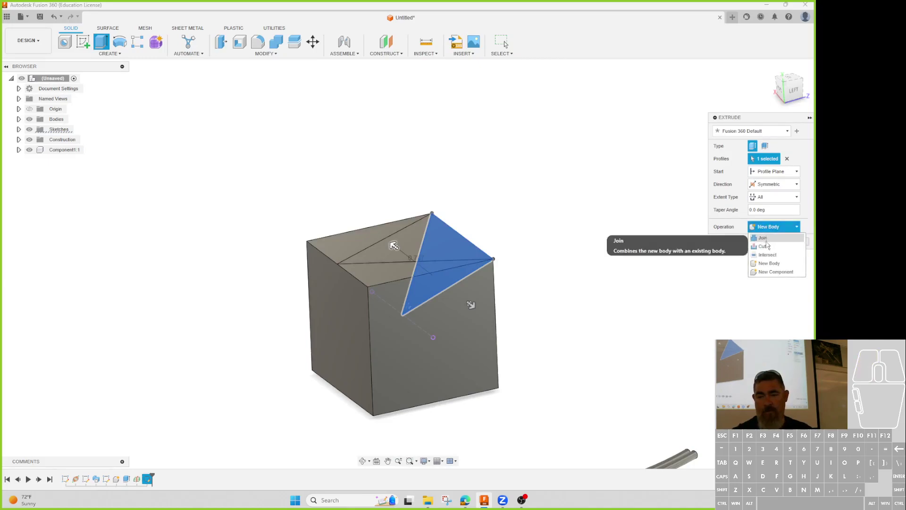
click(762, 248)
click(768, 254)
shift+middle_drag(748, 253, 624, 257)
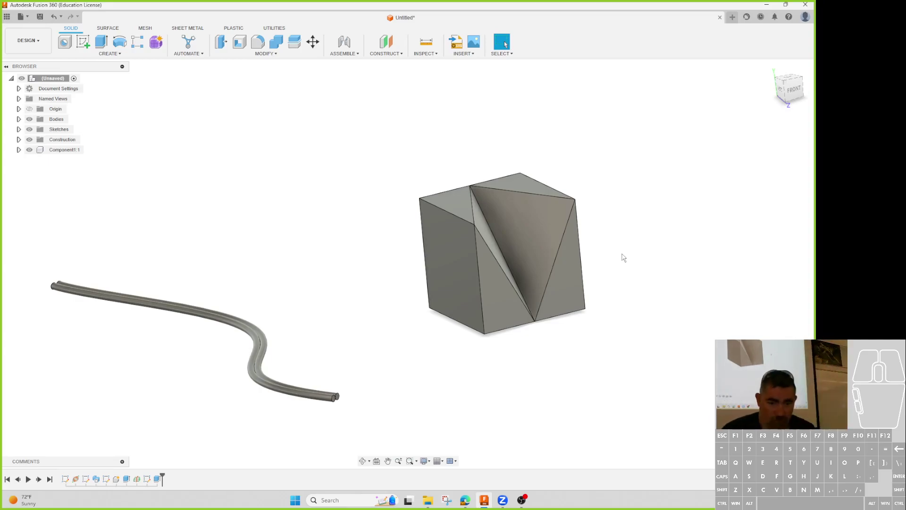
- Minimize the modelling window to show the desktop
click(766, 4)
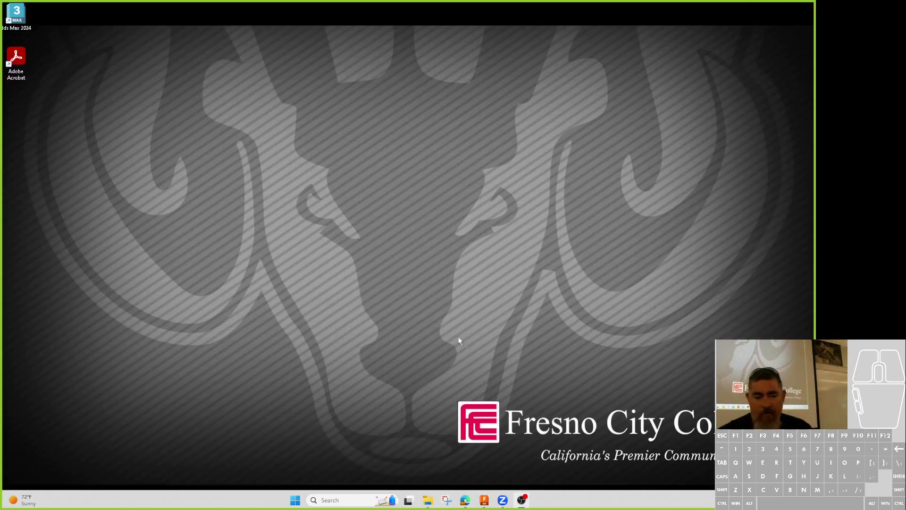